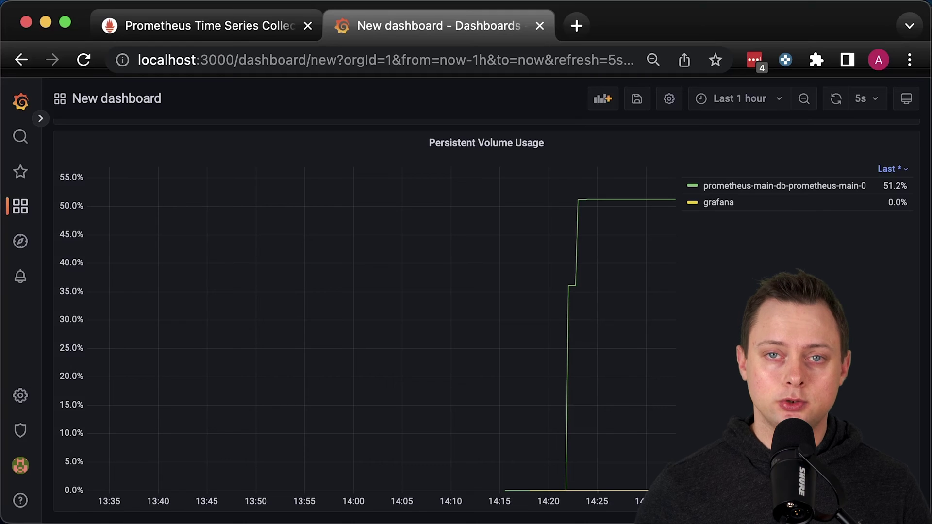
# Scroll up the dashboard to the PVC Status by Phase panel showing the Pending kafka claim.
pyautogui.scroll(5, 863, 352)
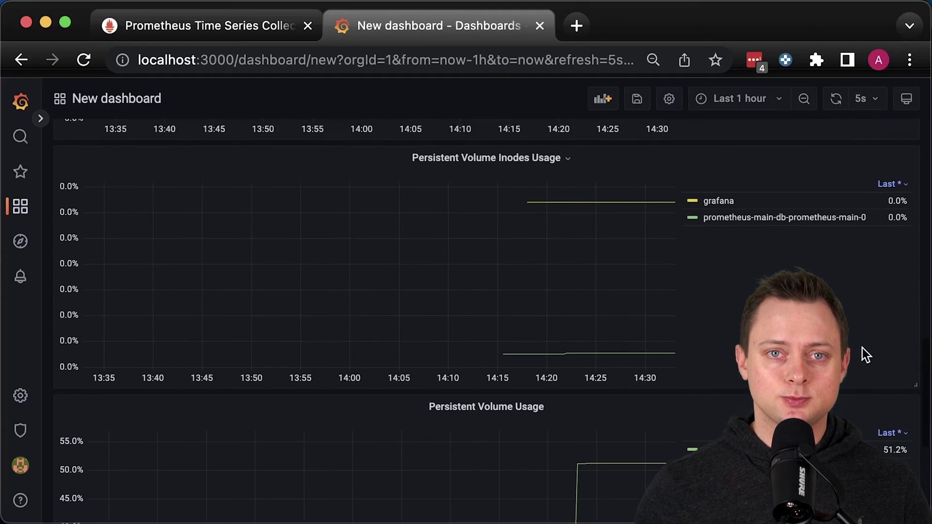
pyautogui.scroll(1, 862, 350)
pyautogui.scroll(5, 863, 352)
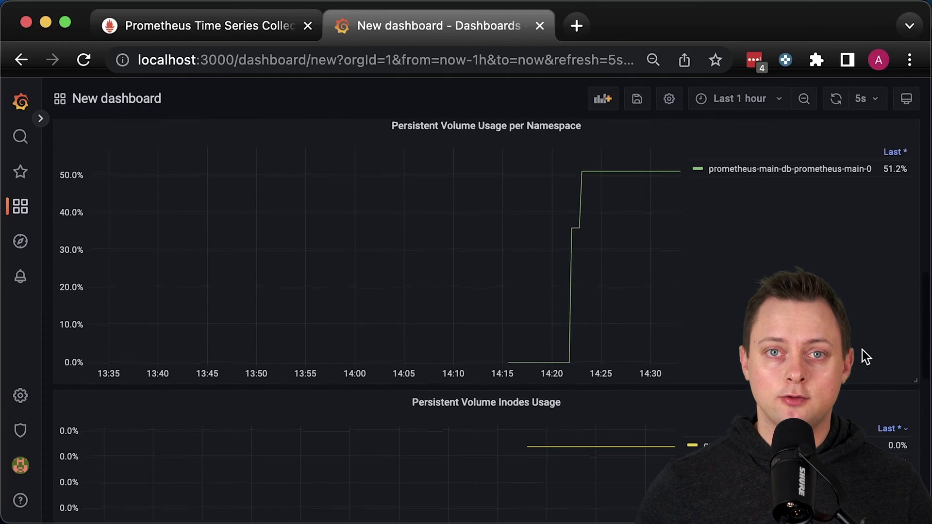
pyautogui.scroll(2, 863, 350)
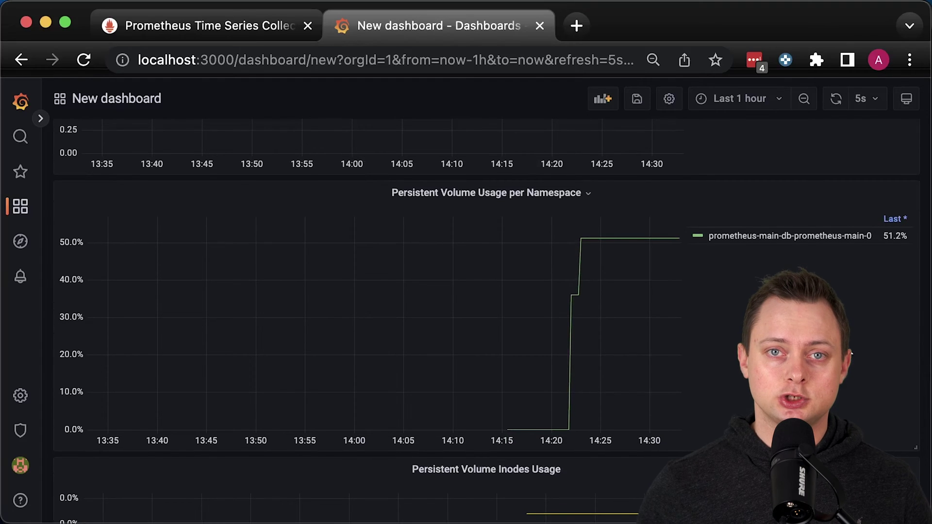
pyautogui.scroll(7, 852, 352)
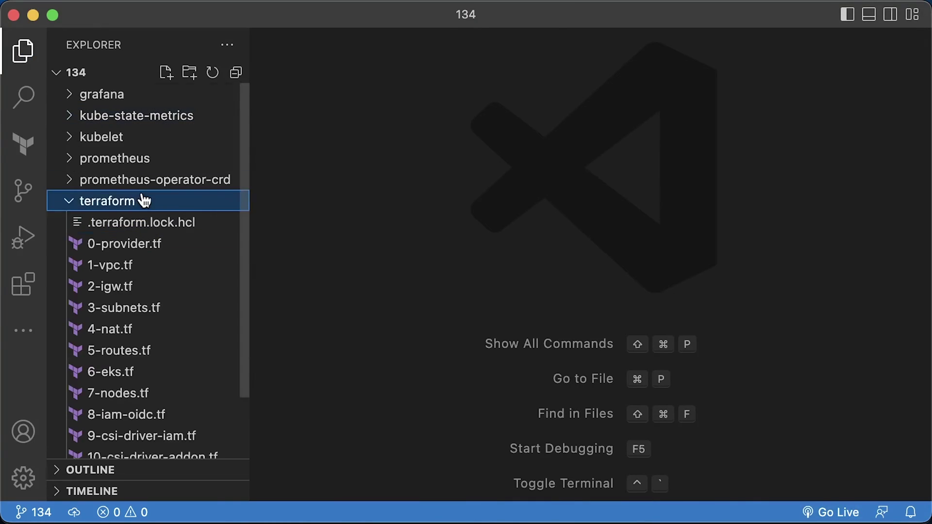
# Collapse the terraform folder and look through the prometheus-operator-crd manifests.
pyautogui.scroll(-3, 144, 201)
pyautogui.scroll(3, 138, 201)
pyautogui.click(135, 202)
pyautogui.click(324, 261)
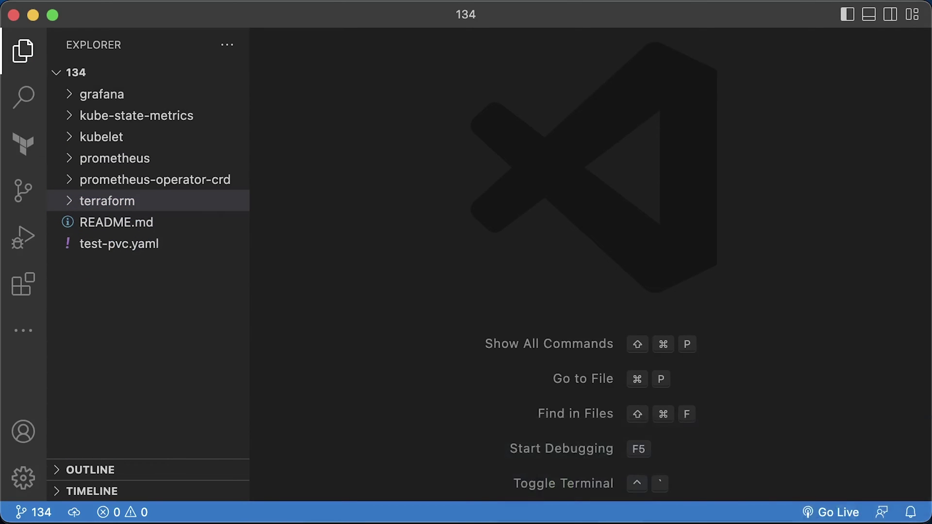
pyautogui.click(190, 179)
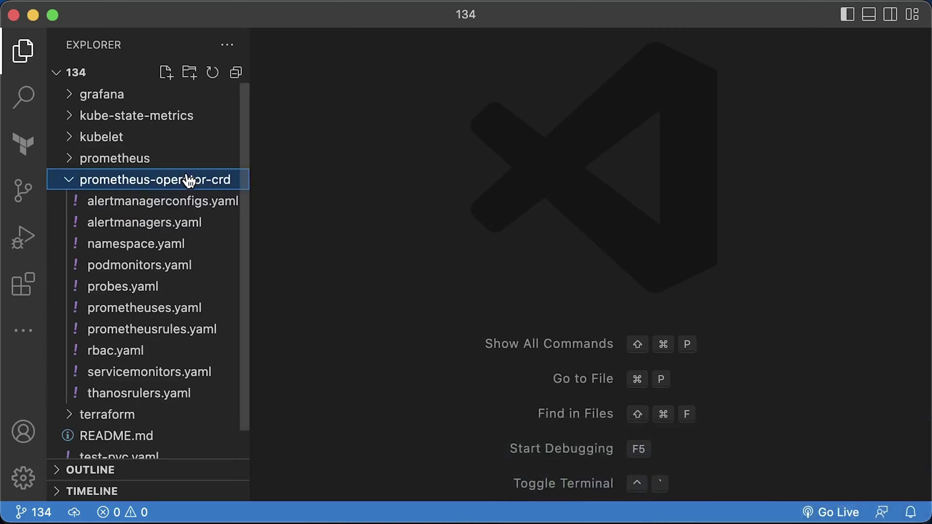
pyautogui.click(190, 180)
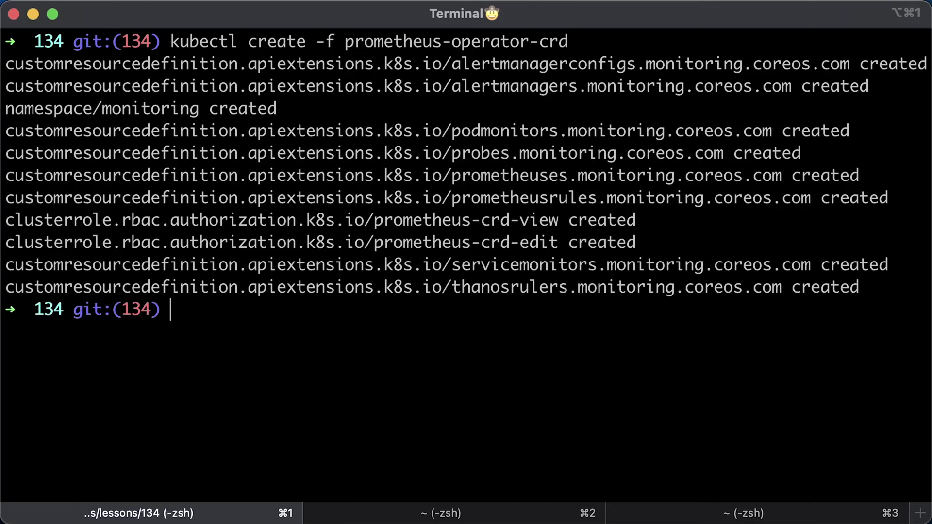
# Expand prometheus and its subfolders, then run kubectl apply -R -f prometheus.
pyautogui.press('super+Tab')
pyautogui.click(161, 164)
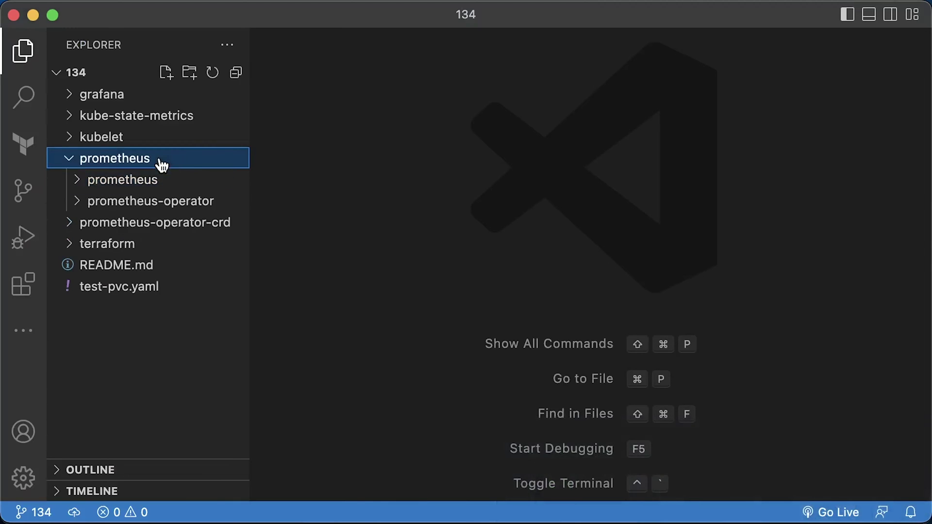
pyautogui.click(160, 199)
pyautogui.click(158, 183)
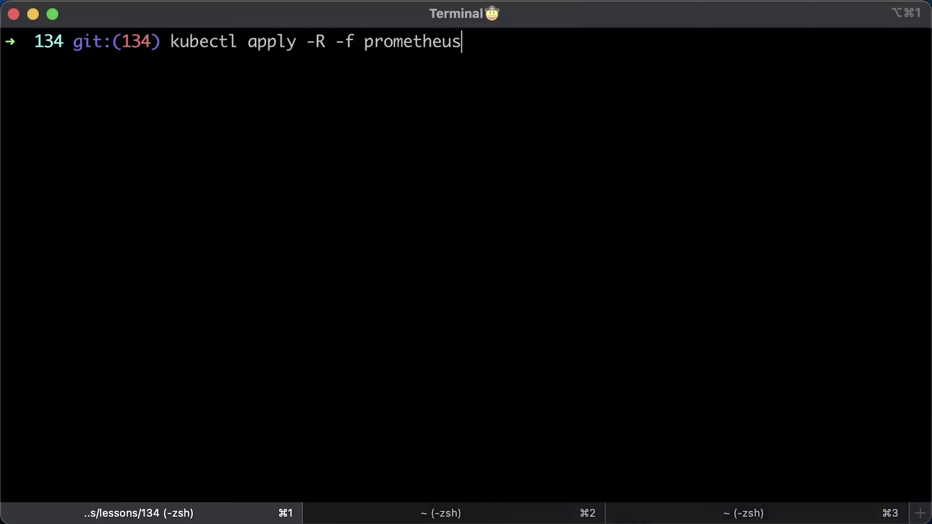
pyautogui.press('Return')
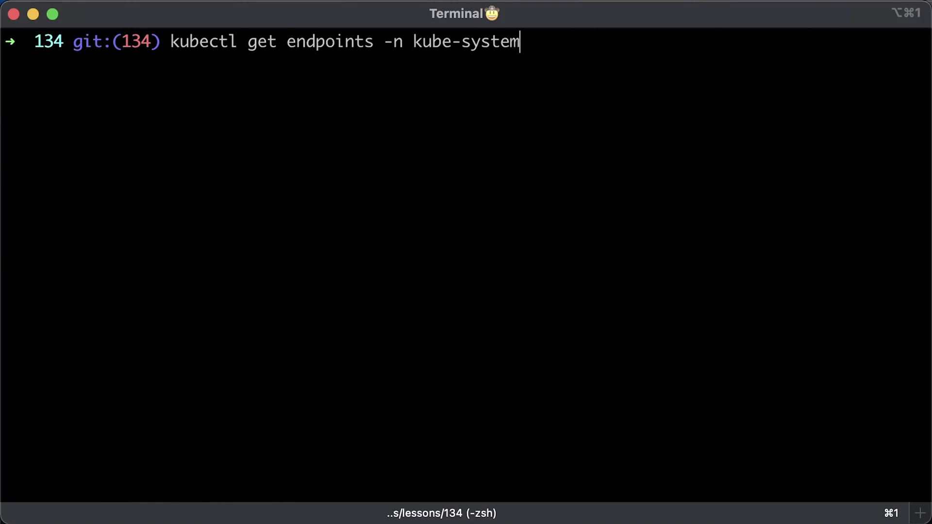
# List kube-system endpoints, describe the kubelet endpoint, and port-forward svc/prometheus-operated on 9090.
pyautogui.press('Return')
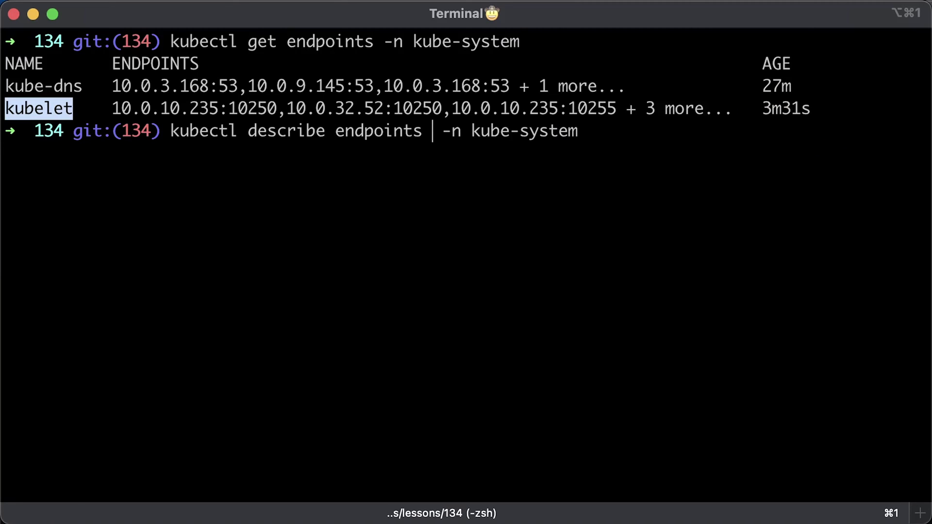
pyautogui.write('kubelet')
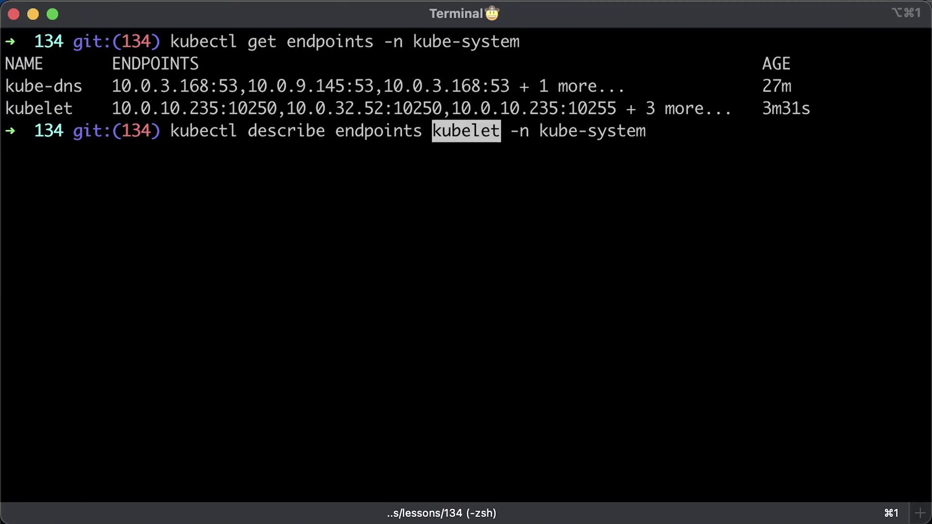
pyautogui.press('Return')
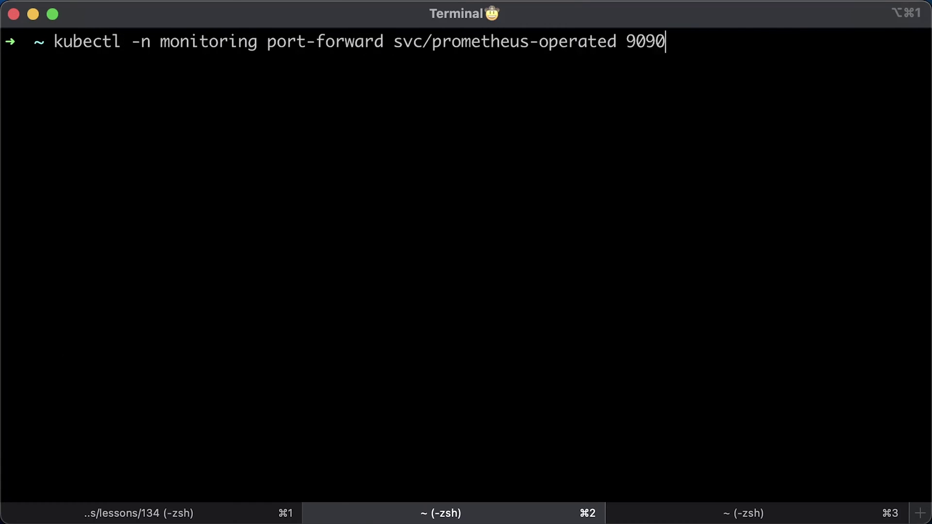
pyautogui.press('Return')
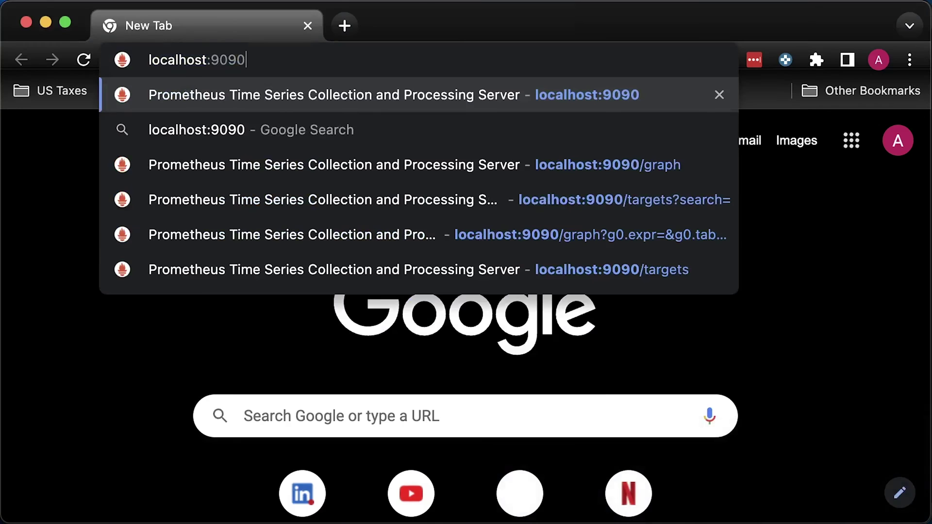
# Load Prometheus at localhost:9090 and go to the Status > Targets page.
pyautogui.press('Return')
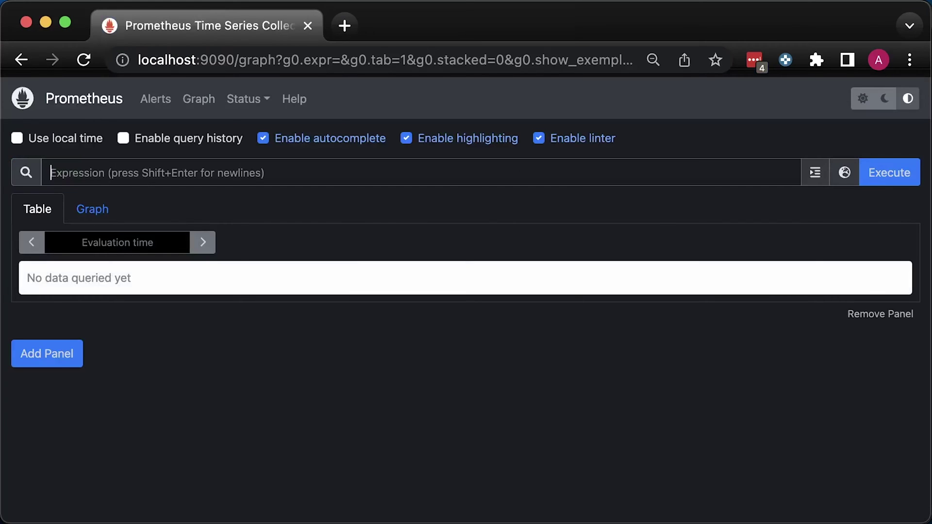
pyautogui.click(243, 101)
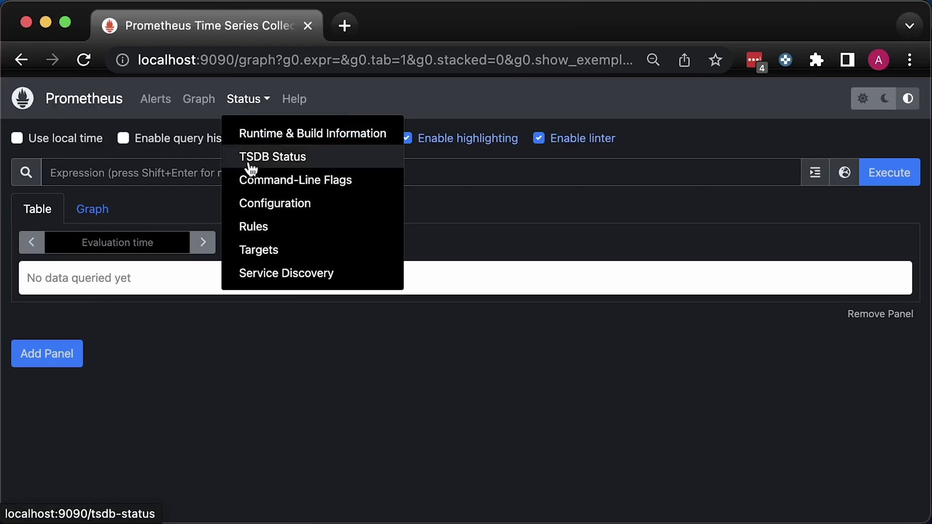
pyautogui.click(257, 251)
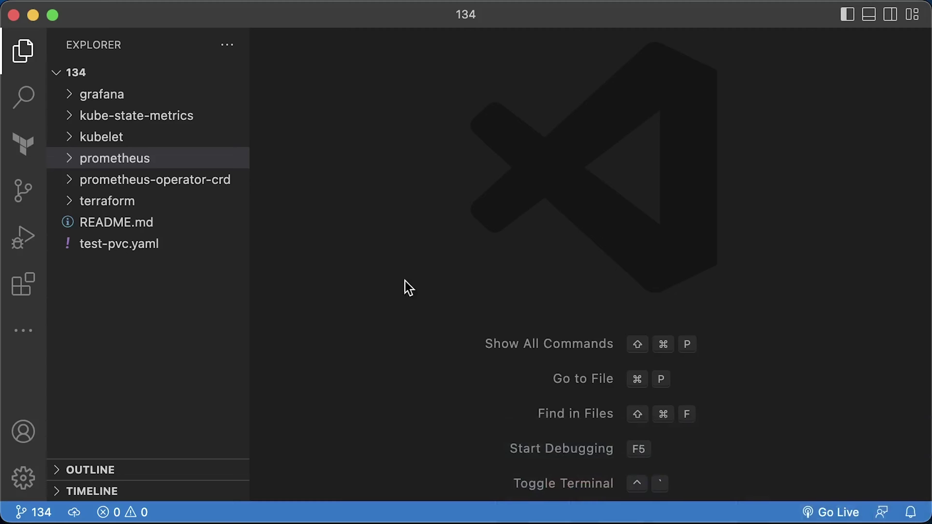
# Open kubelet/service-monitor.yaml in a widened editor and insert the ServiceMonitor metadata block.
pyautogui.click(108, 135)
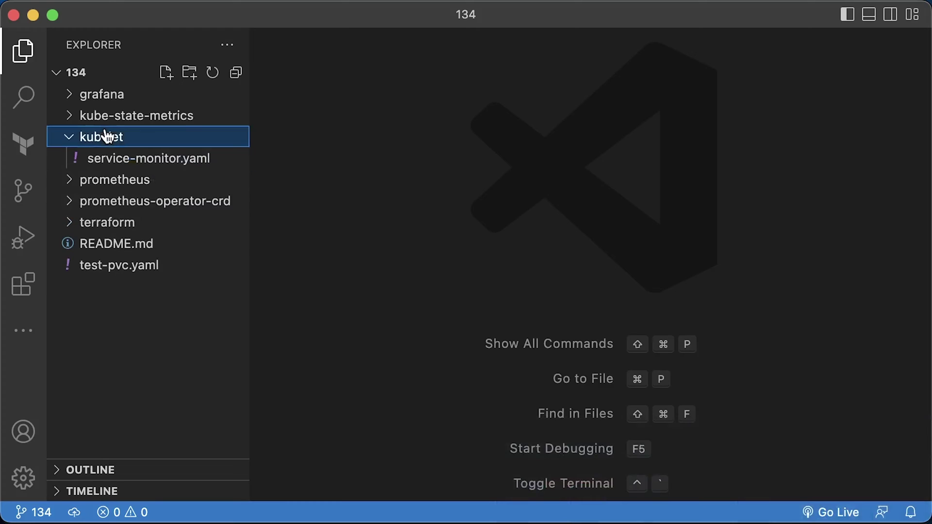
pyautogui.click(115, 159)
pyautogui.press('super+b')
pyautogui.write('--- apiVersion: monitoring.coreos.com/v1 kind: ServiceMonitor metadata:   namespace: monitoring   name: kubelet   labels:     component: main spec:   endpoints:')
pyautogui.press('Escape')
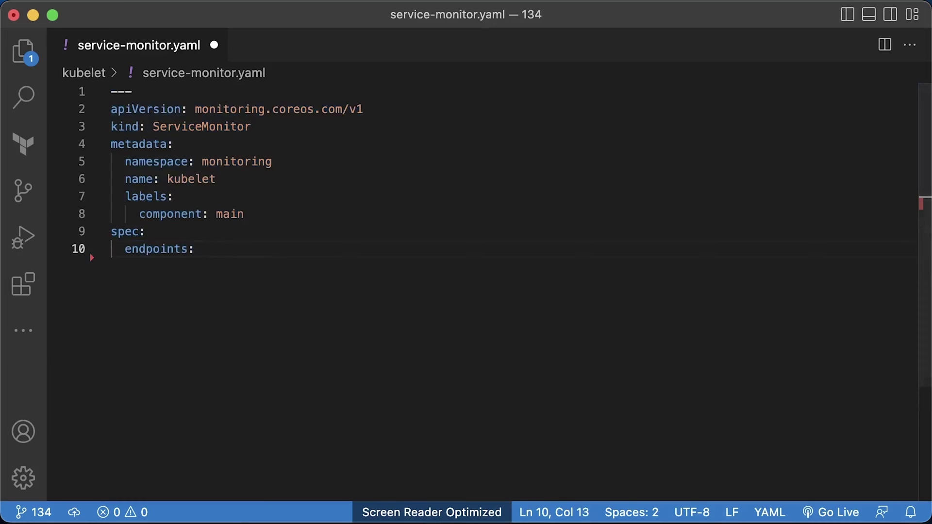
# Add the https-metrics endpoint: scheme https, path /metrics, honorLabels true, tlsConfig CA file, bearer token file.
pyautogui.write('- port: https-metrics')
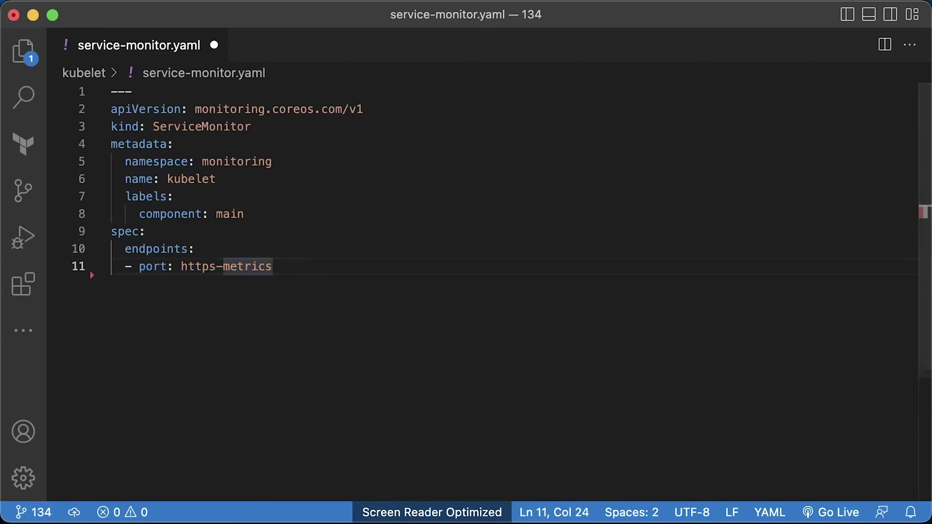
pyautogui.write('scheme: https')
pyautogui.press('Right')
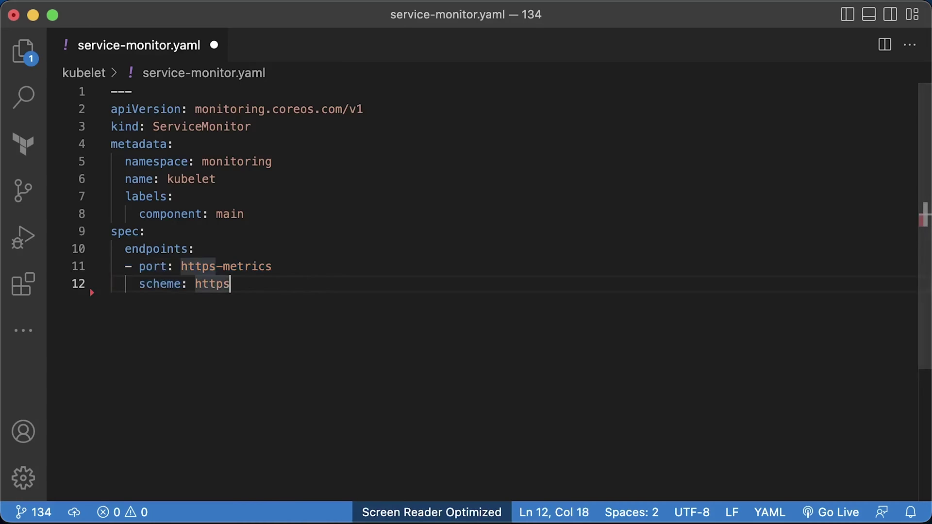
pyautogui.write('path: /metrics')
pyautogui.press('Right')
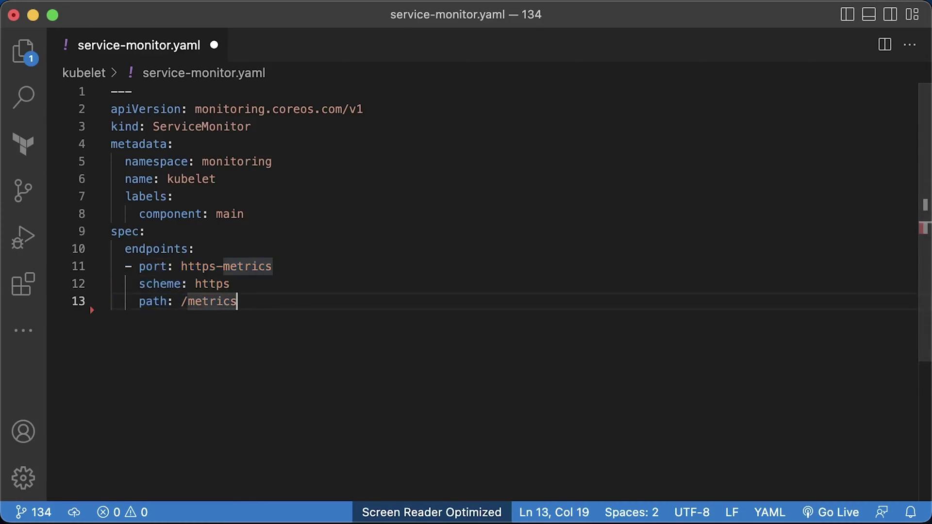
pyautogui.write('honorLabels: true')
pyautogui.press('Right')
pyautogui.write('tlsConfig:       caFile: /var/run/secrets/kubernetes.io/serviceaccount/ca.crt')
pyautogui.press('Right')
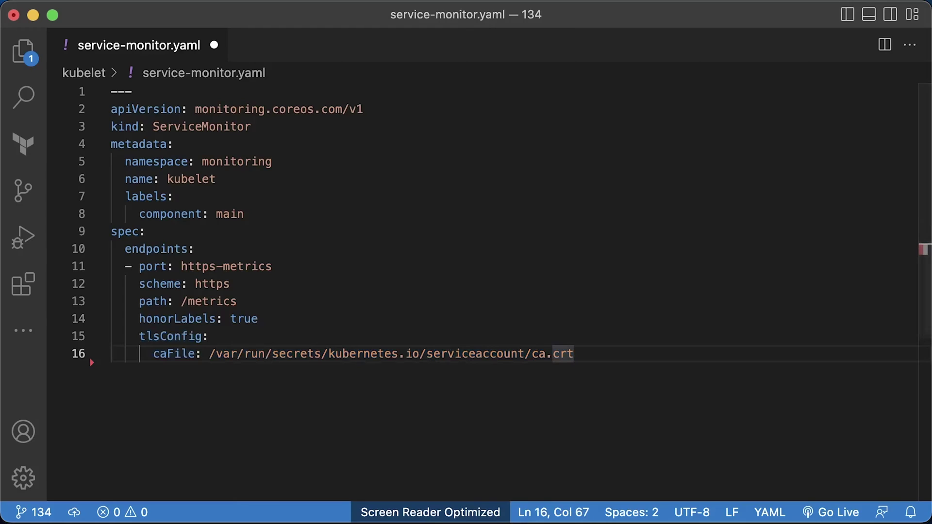
pyautogui.write('# insecureSkipVerify: true')
pyautogui.press('Right')
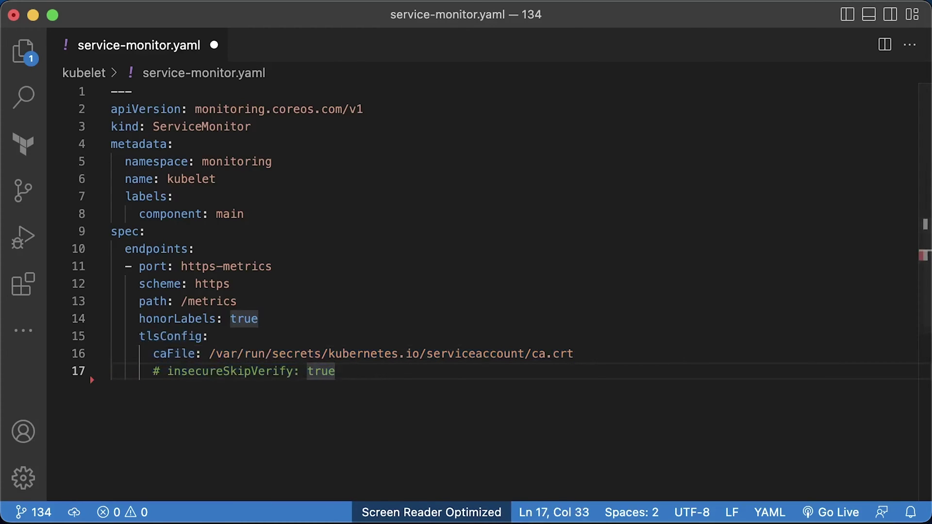
pyautogui.press('super+v')
pyautogui.press('Right')
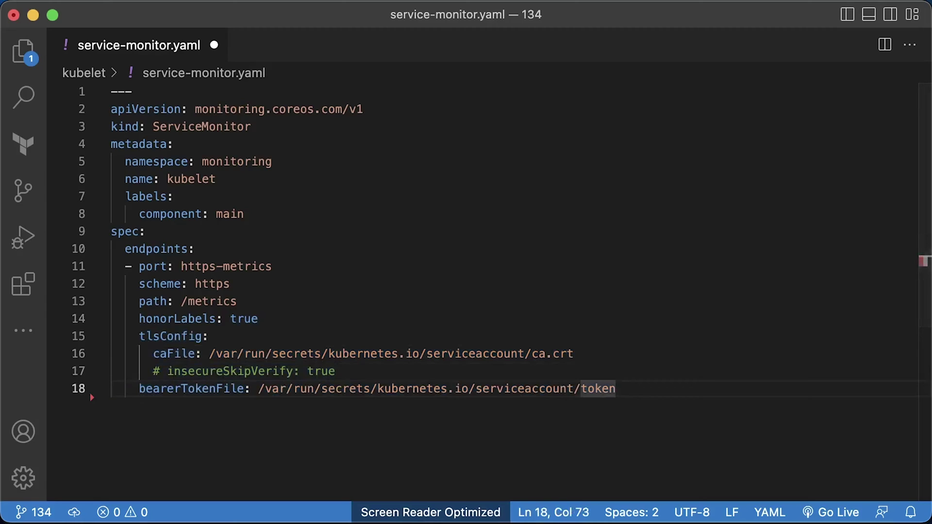
# Add jobLabel k8s-app, a kube-system namespaceSelector and k8s-app kubelet selector, save, and apply it.
pyautogui.write('jobLabel: k8s-app')
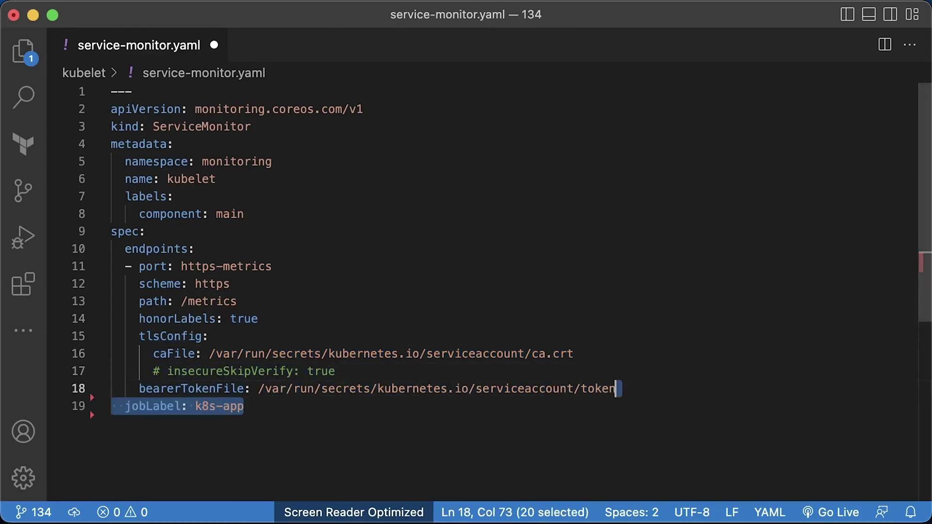
pyautogui.press('Right')
pyautogui.write('namespaceSelector:     matchNames:     - kube-system')
pyautogui.press('Right')
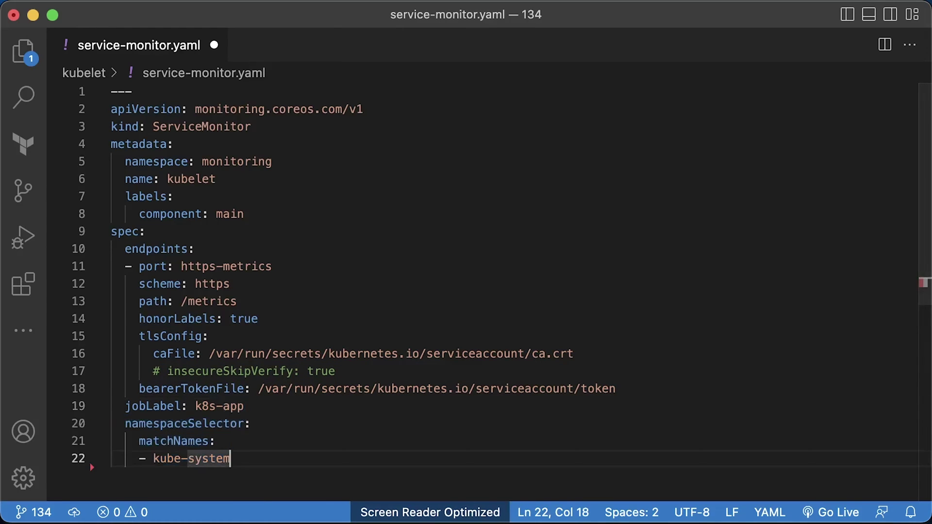
pyautogui.scroll(-2, 834, 346)
pyautogui.scroll(-3, 834, 347)
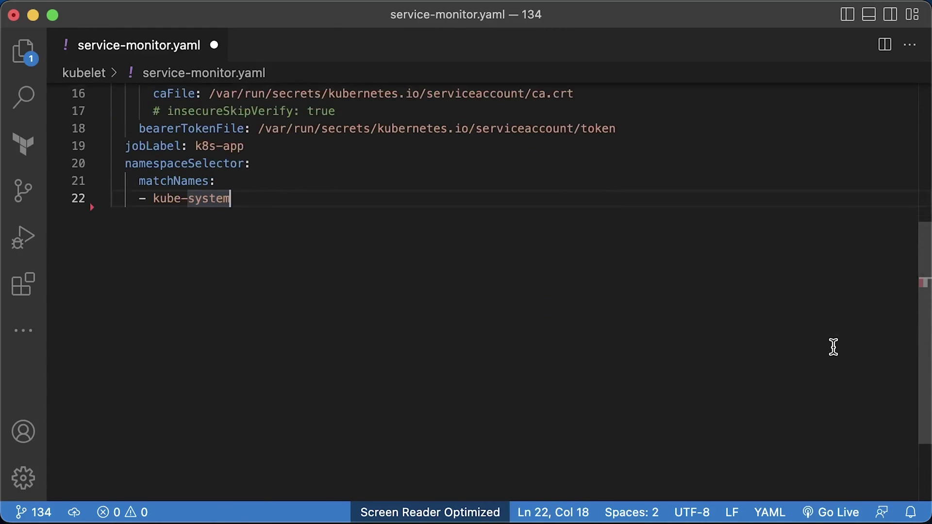
pyautogui.write('selector:     matchLabels:       k8s-app: kubelet')
pyautogui.press('Right')
pyautogui.press('super+s')
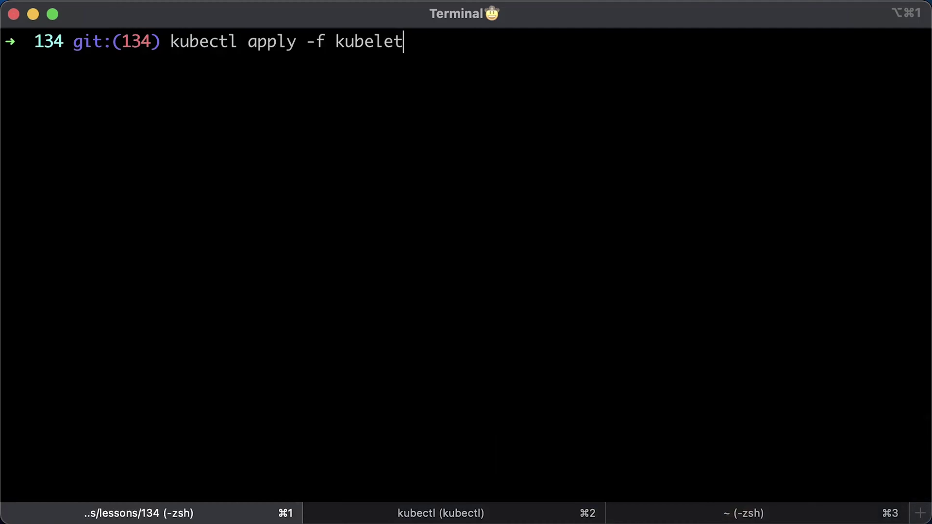
pyautogui.press('Return')
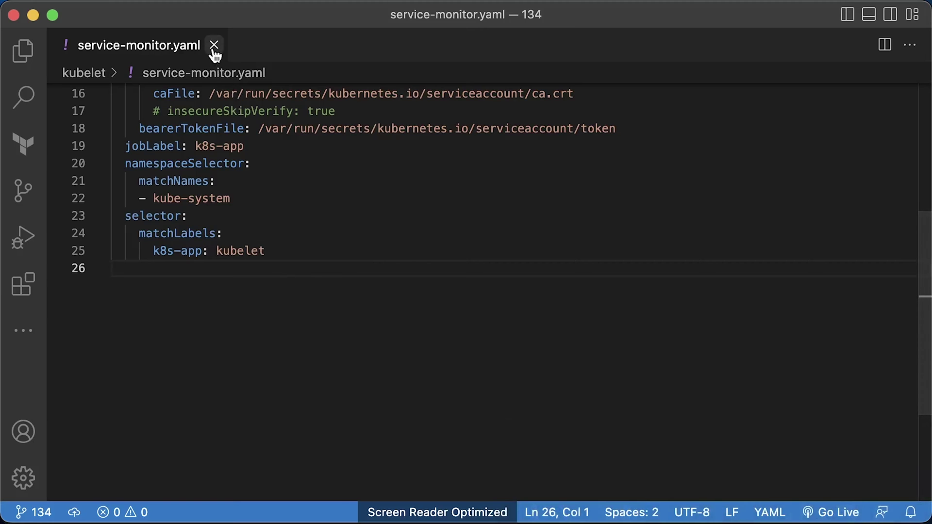
# Close service-monitor.yaml and open prometheus/prometheus/1-cluster-role.yaml, scrolling through its rules.
pyautogui.click(215, 46)
pyautogui.click(22, 50)
pyautogui.click(114, 180)
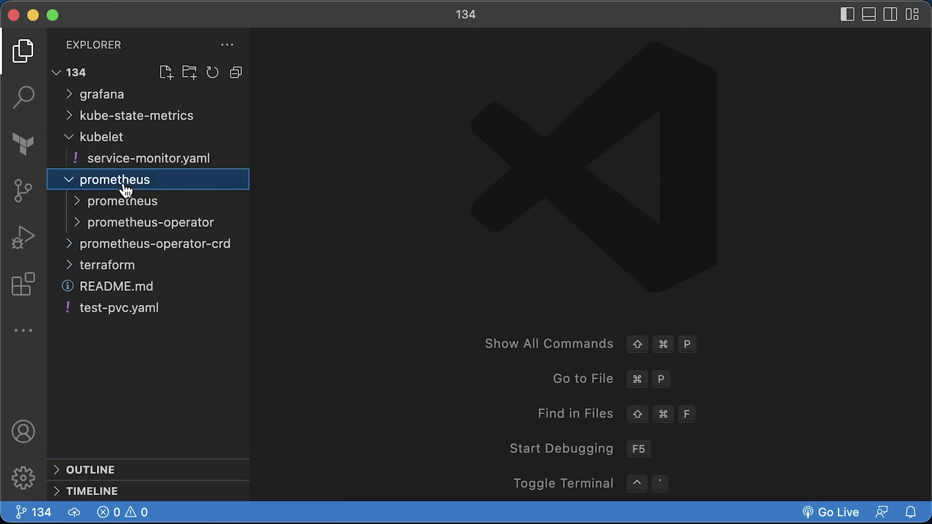
pyautogui.click(137, 202)
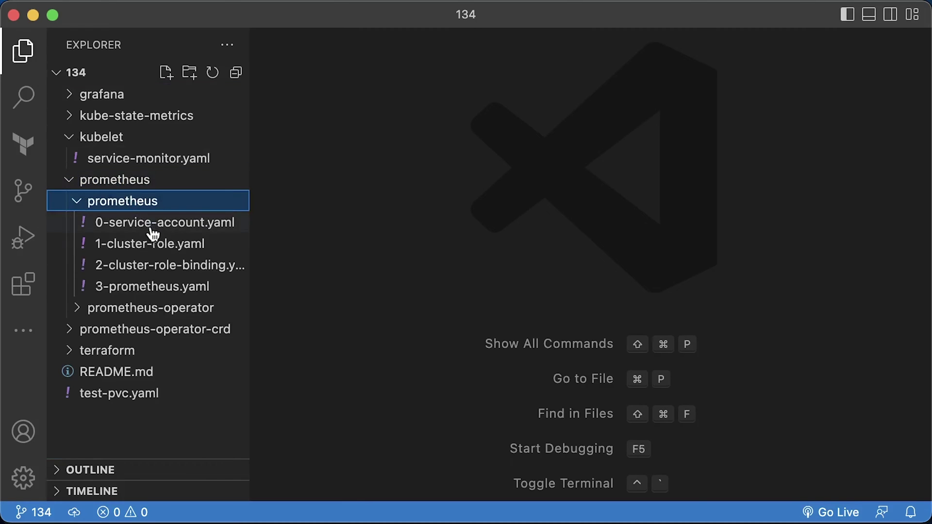
pyautogui.click(161, 246)
pyautogui.scroll(-2, 447, 285)
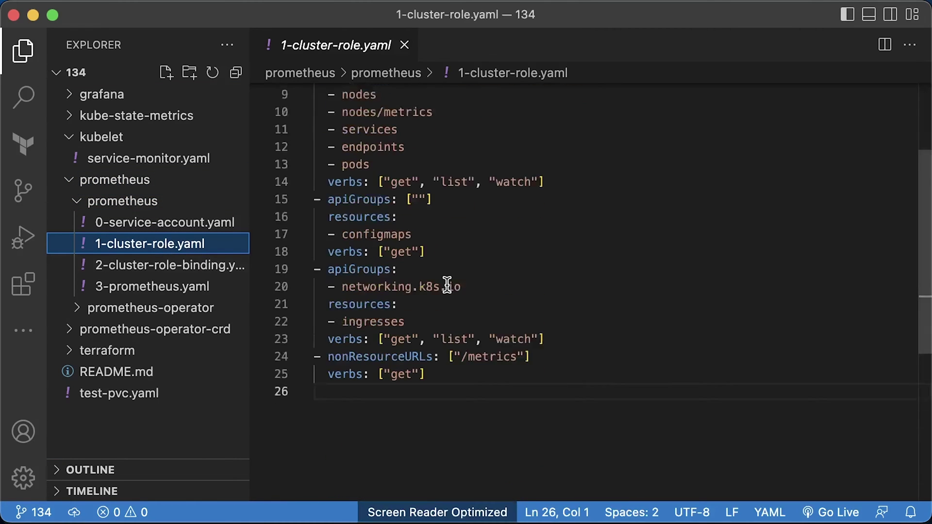
pyautogui.scroll(-2, 447, 285)
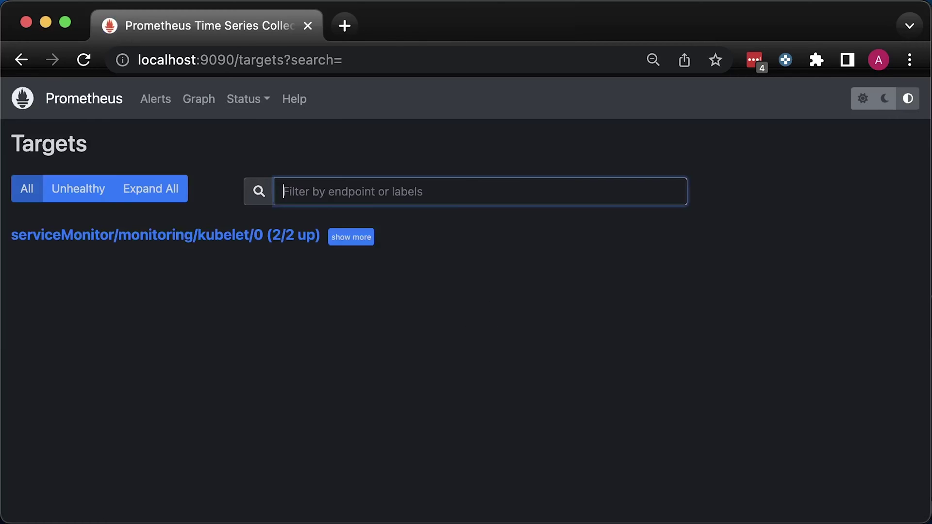
# Check the kubelet target details, then run a kubelet_volume_stats_capacity_bytes query on the Graph page.
pyautogui.click(354, 242)
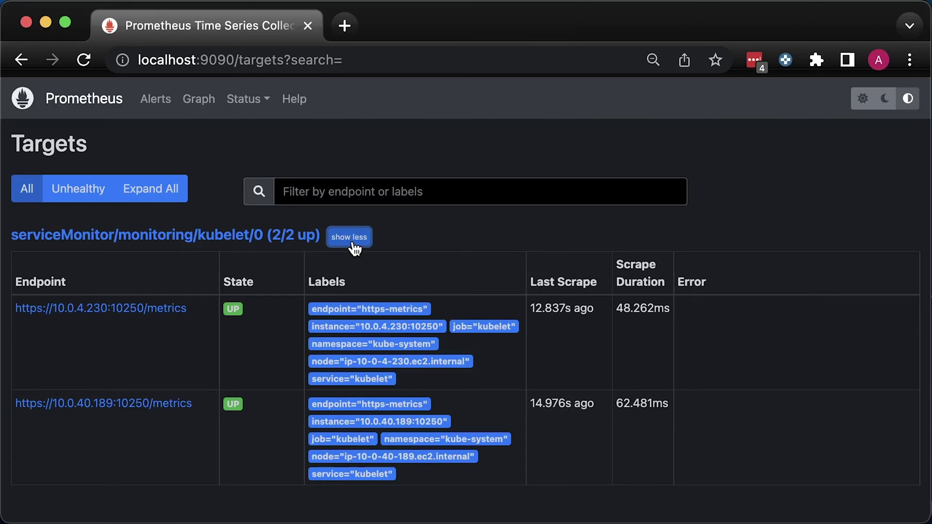
pyautogui.click(354, 247)
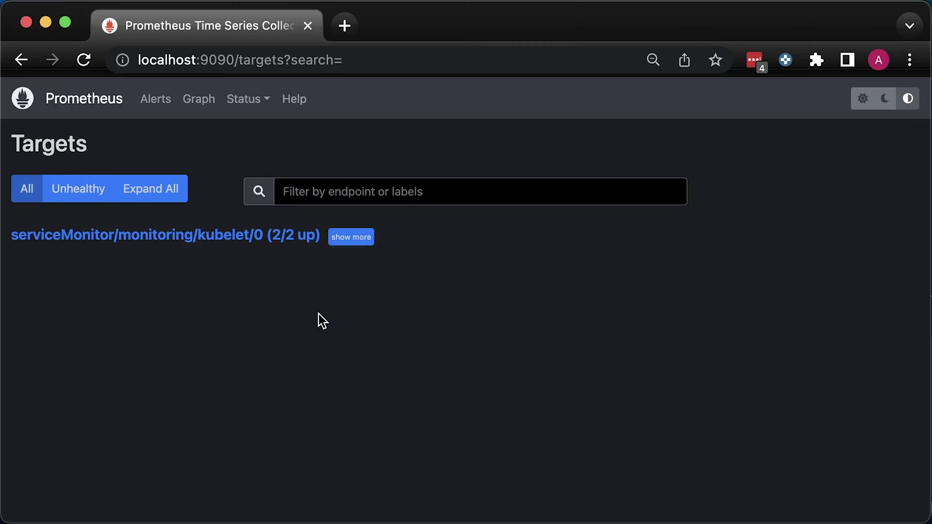
pyautogui.click(86, 100)
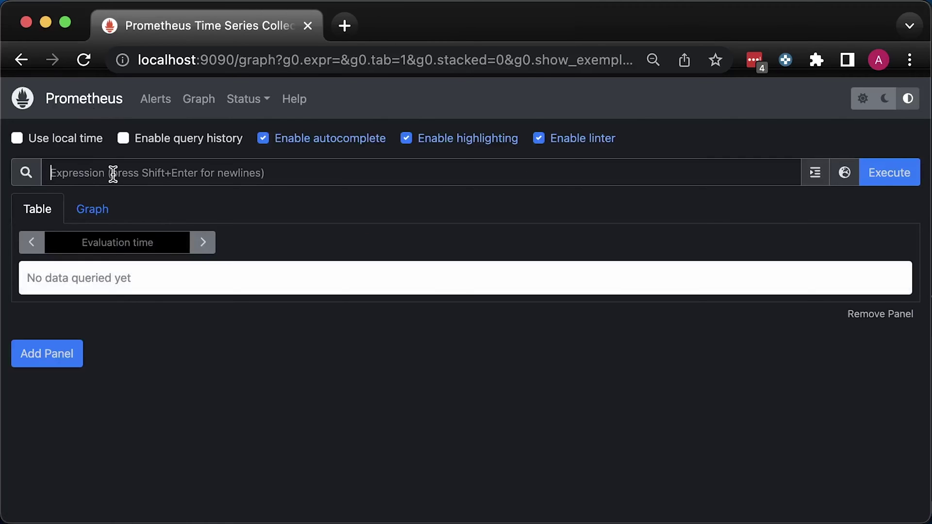
pyautogui.write('volume')
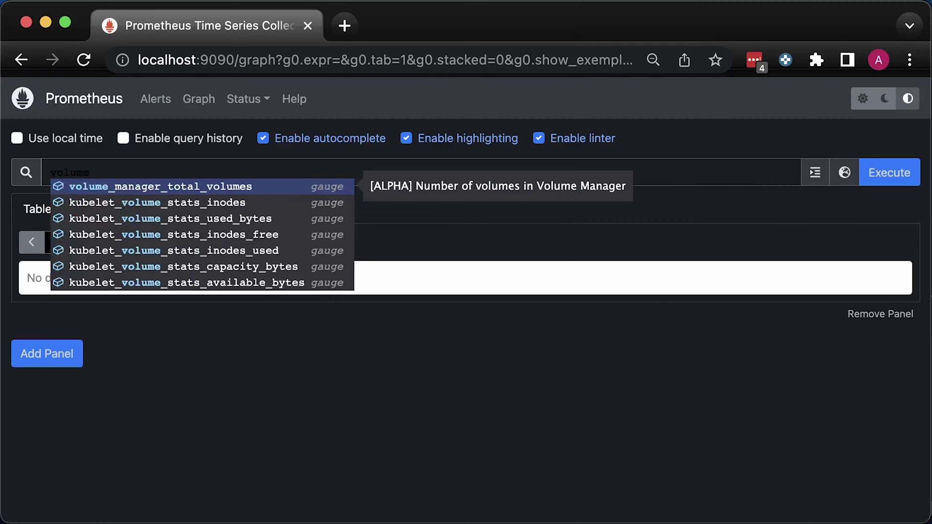
pyautogui.press('Down')
pyautogui.press('Down')
pyautogui.press('Down')
pyautogui.press('Down')
pyautogui.press('Down')
pyautogui.press('Return')
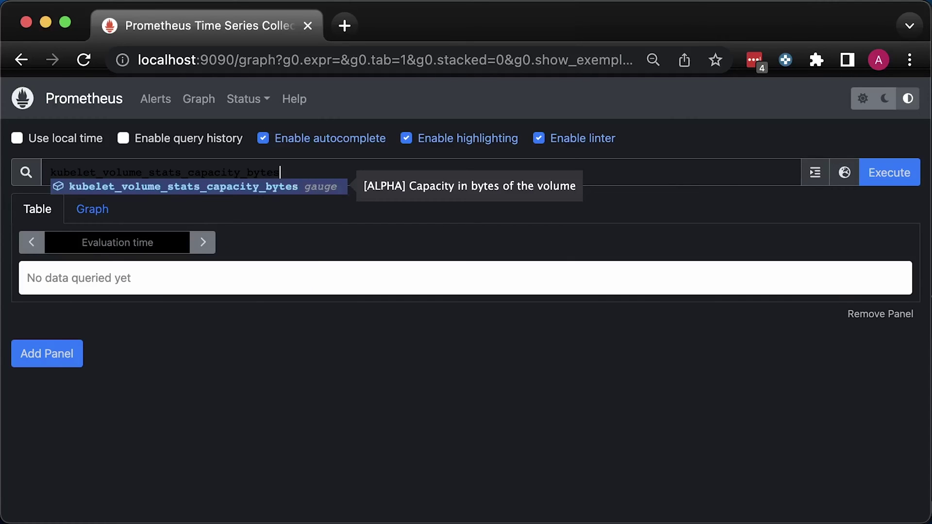
pyautogui.press('Escape')
pyautogui.click(898, 174)
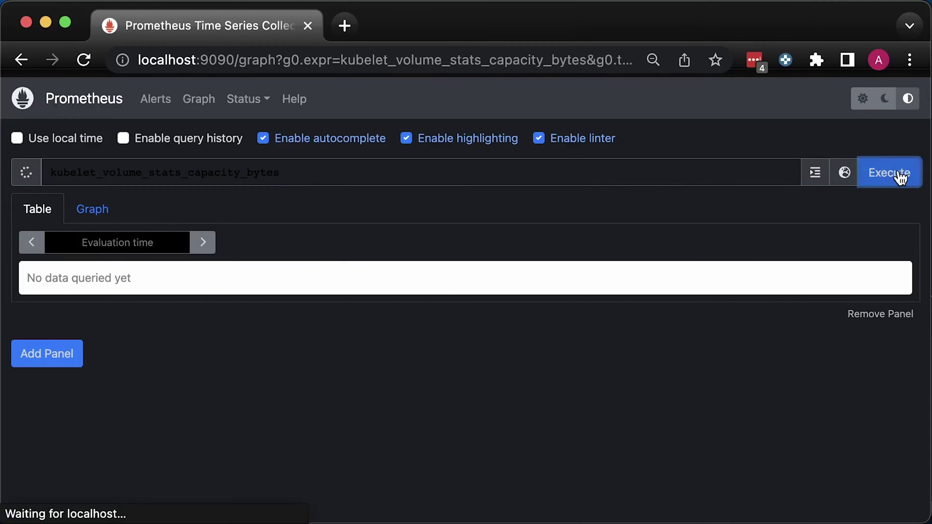
pyautogui.doubleClick(885, 272)
pyautogui.press('super+c')
pyautogui.click(664, 356)
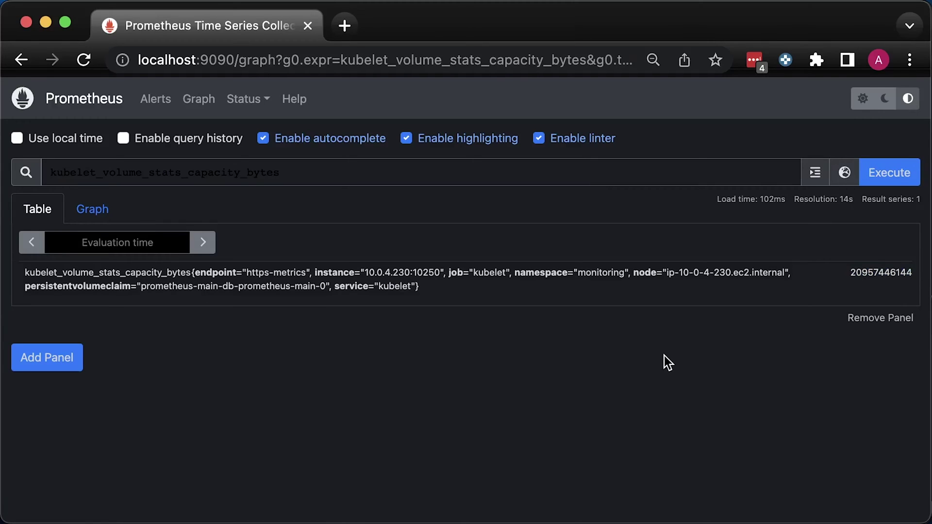
pyautogui.press('super+space')
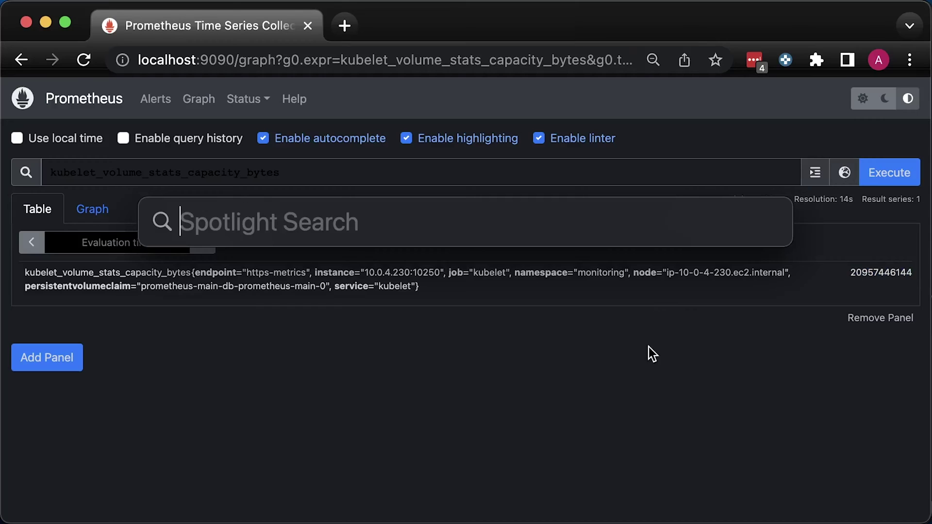
pyautogui.press('super+v')
pyautogui.write('/ 1')
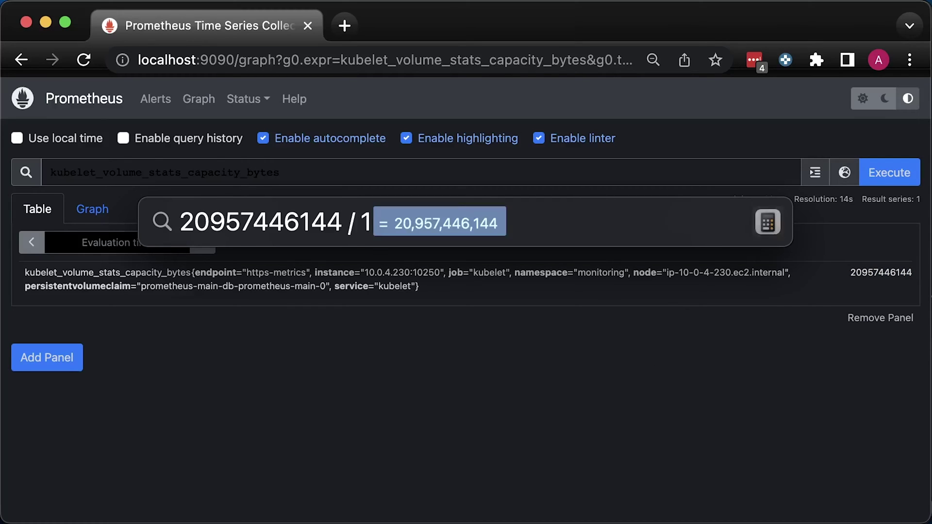
pyautogui.write('000000000')
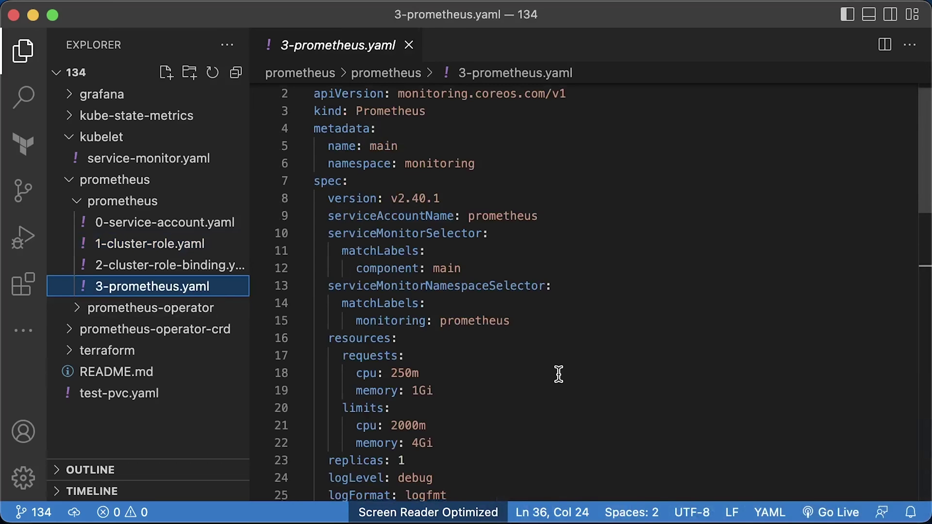
pyautogui.scroll(-8, 557, 374)
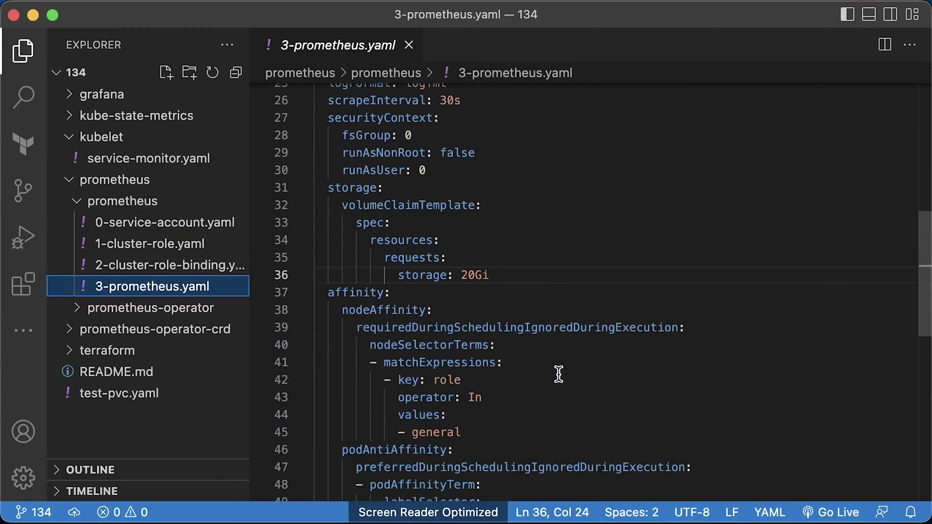
# Open grafana/dashboards/volumes.yaml, scroll through it, then close it and collapse the dashboards folder.
pyautogui.scroll(-1, 558, 374)
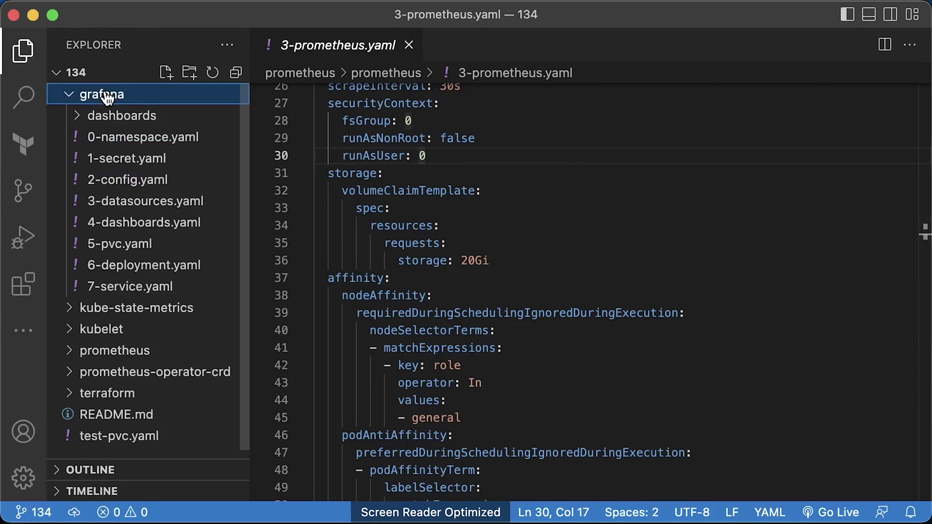
pyautogui.click(111, 118)
pyautogui.click(125, 137)
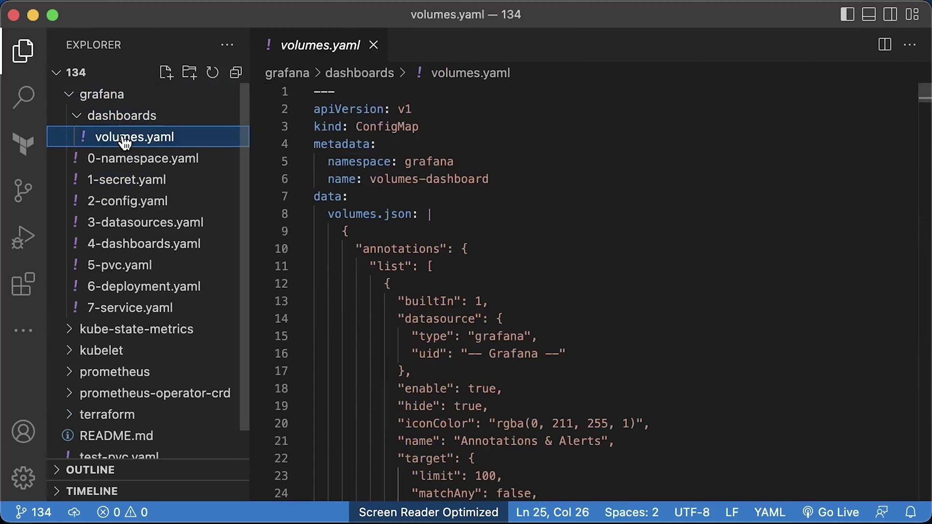
pyautogui.scroll(-10, 411, 217)
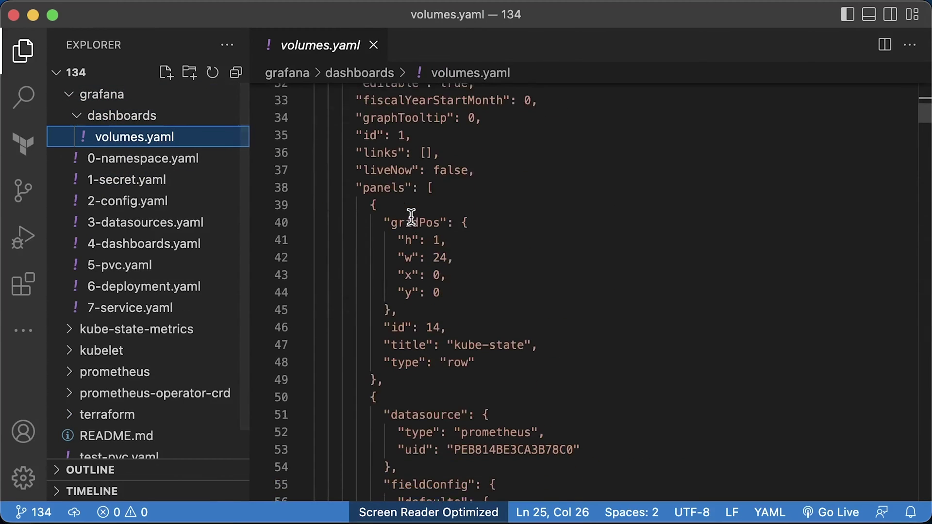
pyautogui.click(373, 45)
pyautogui.click(147, 117)
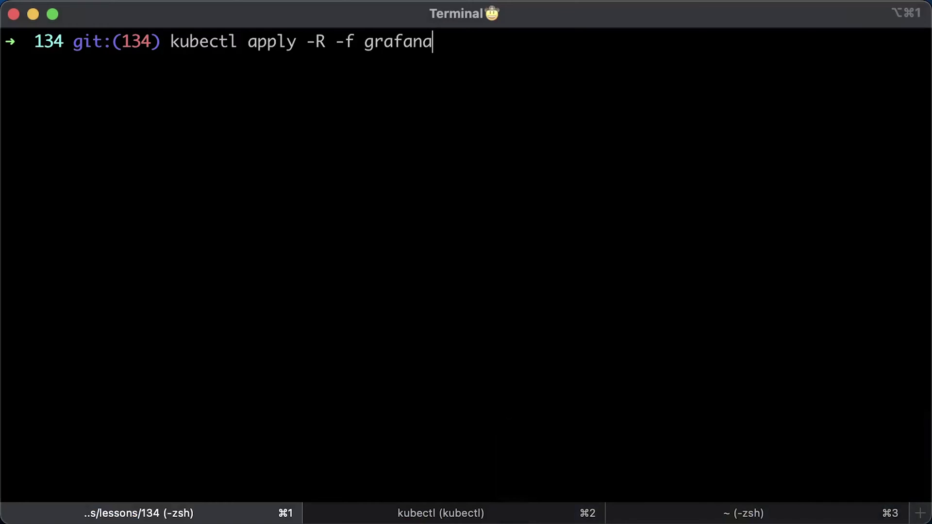
# Run kubectl apply -R -f grafana and port-forward svc/grafana on port 3000.
pyautogui.press('Return')
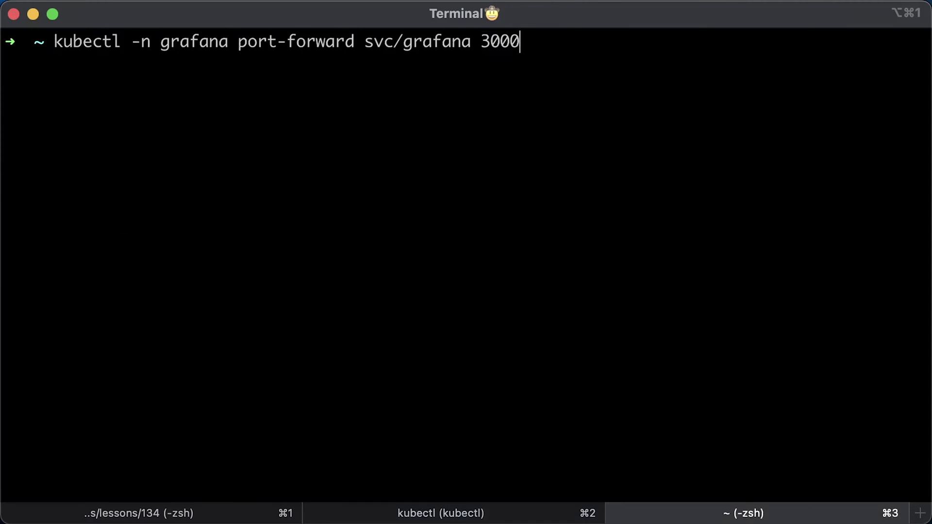
pyautogui.press('Return')
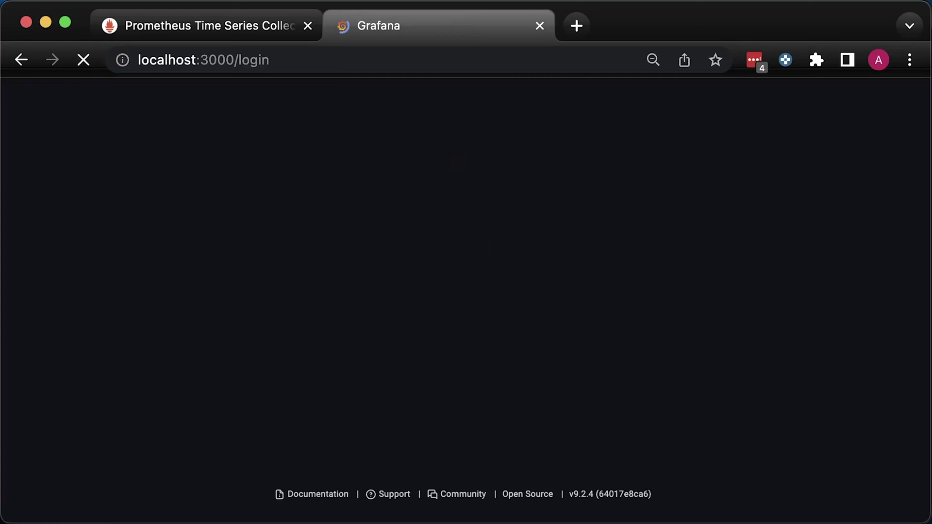
# Log in to Grafana as the admin user with its password.
pyautogui.write('admin')
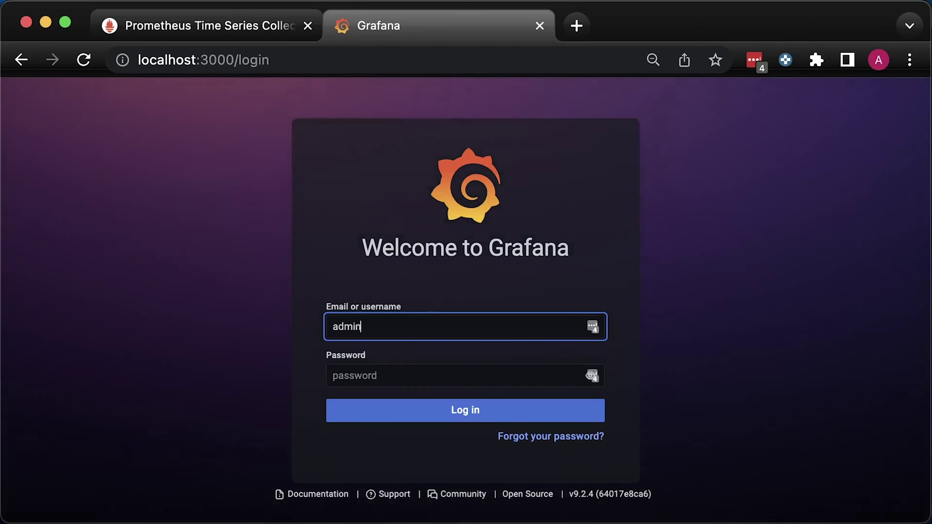
pyautogui.press('Tab')
pyautogui.write('admin123')
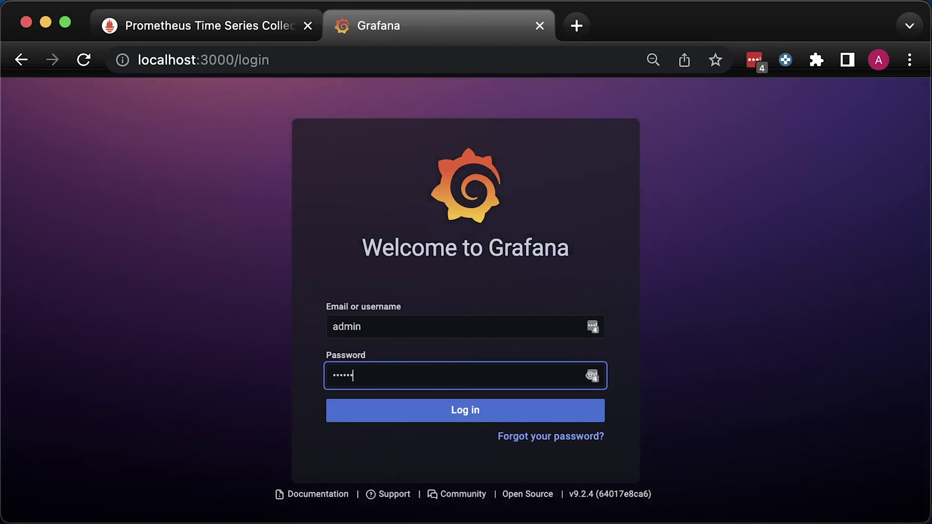
pyautogui.press('Return')
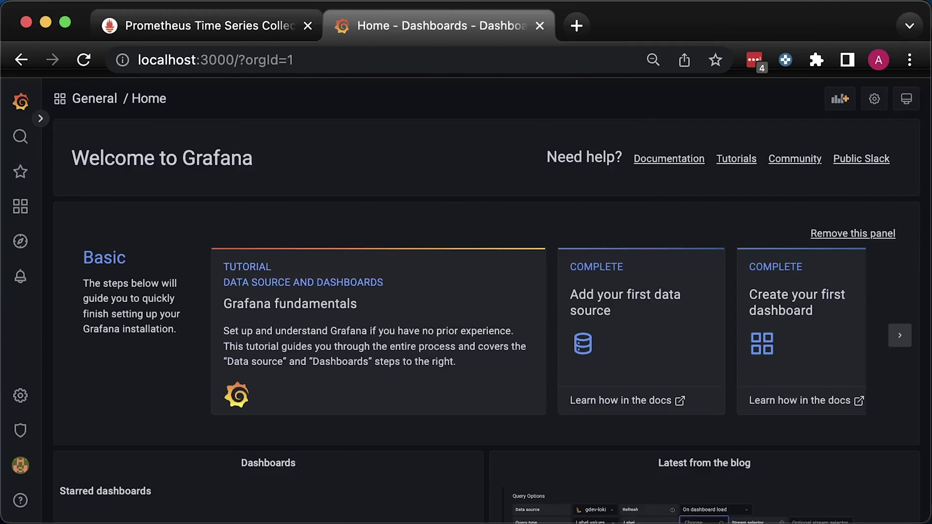
# Test the Main Prometheus data source connection, then browse the dashboards list.
pyautogui.moveTo(18, 435)
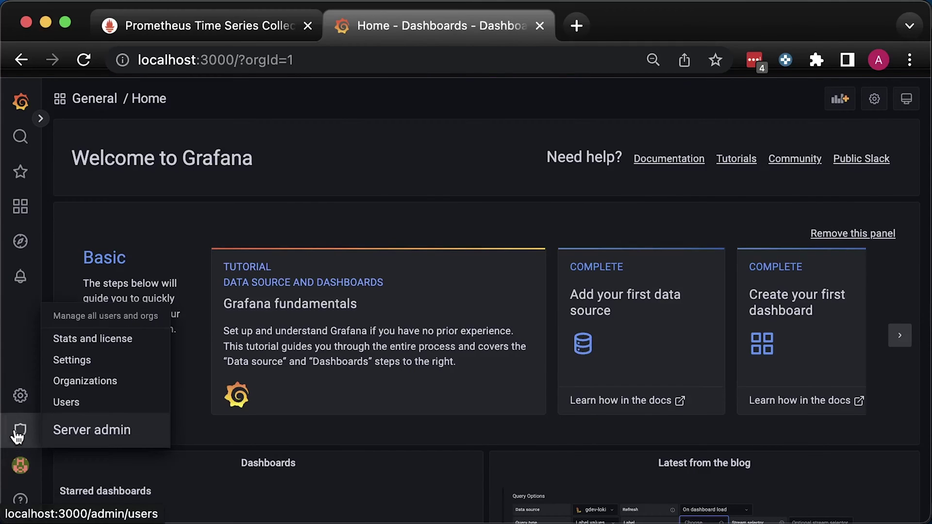
pyautogui.moveTo(19, 397)
pyautogui.click(57, 366)
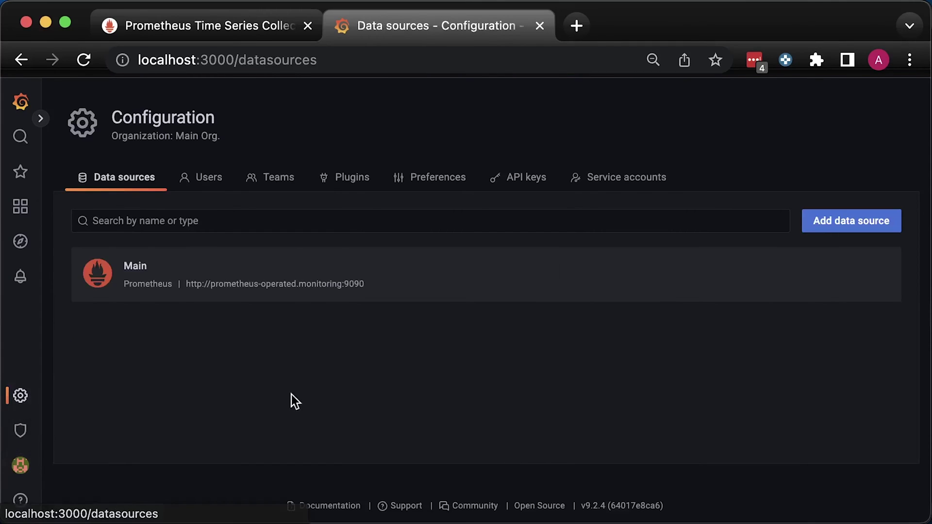
pyautogui.click(301, 287)
pyautogui.scroll(-15, 356, 393)
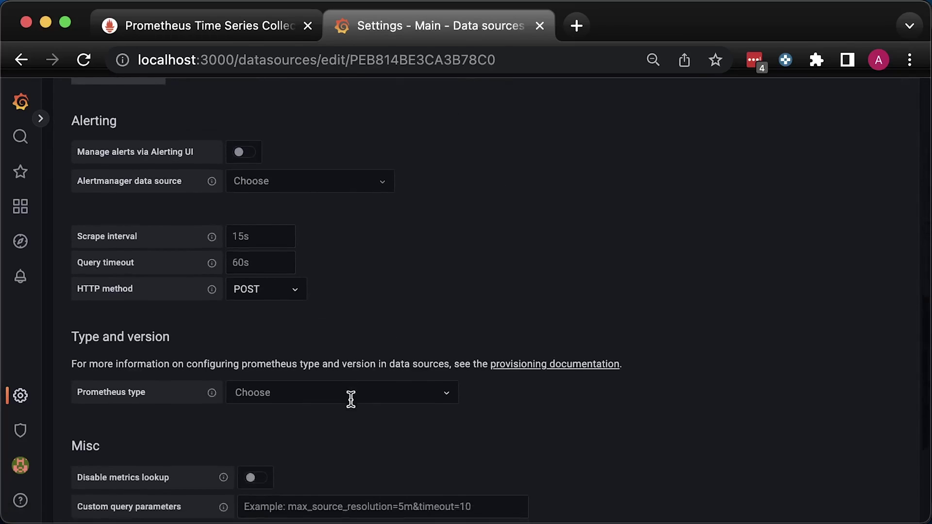
pyautogui.scroll(-5, 351, 399)
pyautogui.click(302, 433)
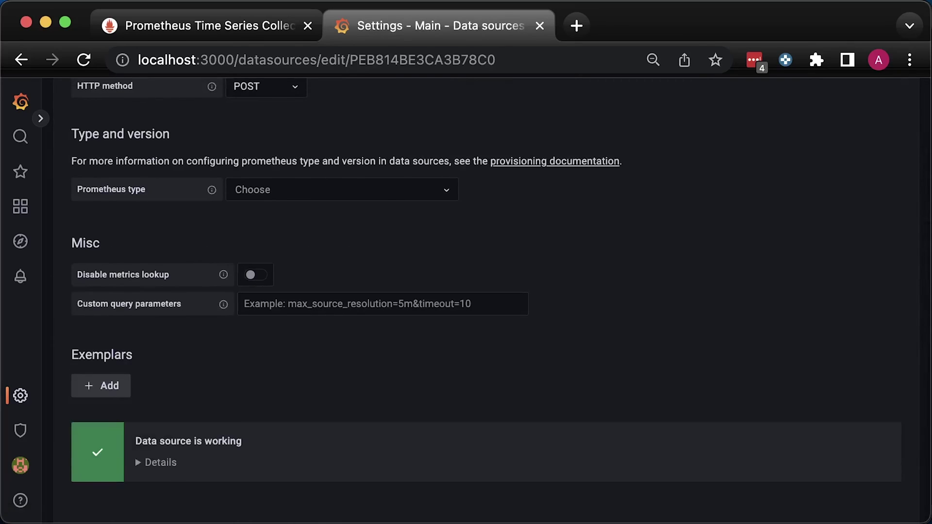
pyautogui.moveTo(22, 206)
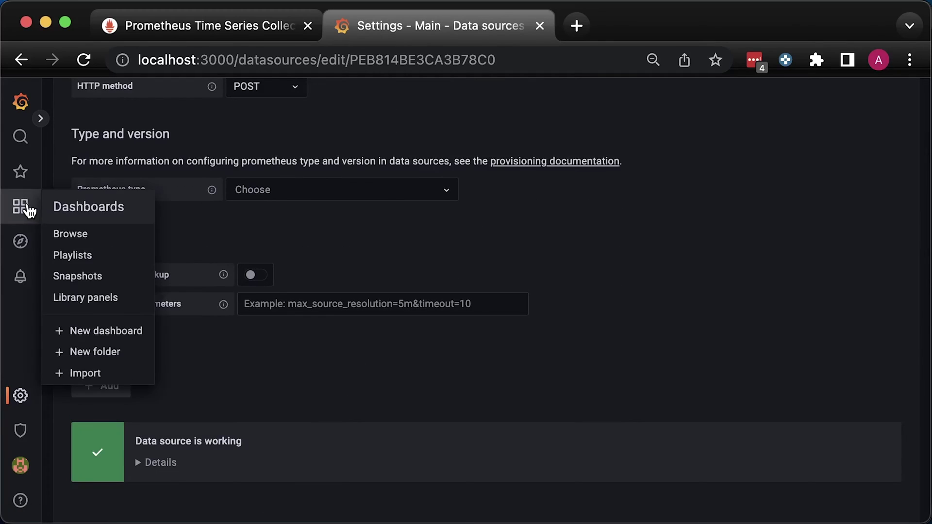
pyautogui.click(78, 235)
# Create a new dashboard with a panel titled Persistent Volume Usage.
pyautogui.click(870, 227)
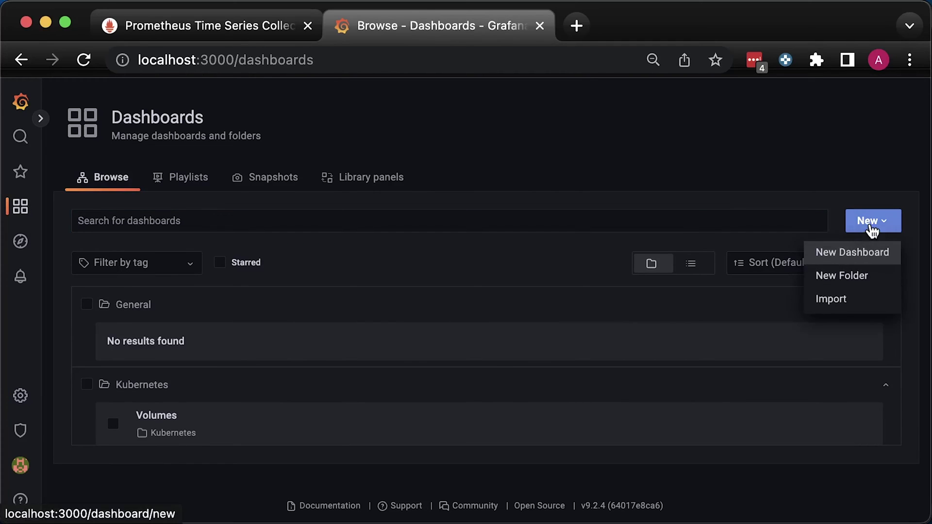
pyautogui.click(863, 259)
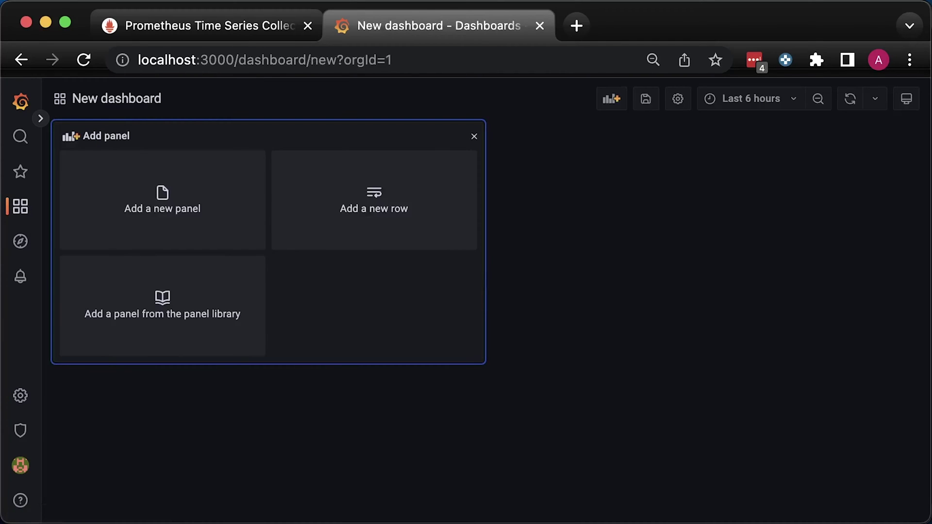
pyautogui.click(180, 216)
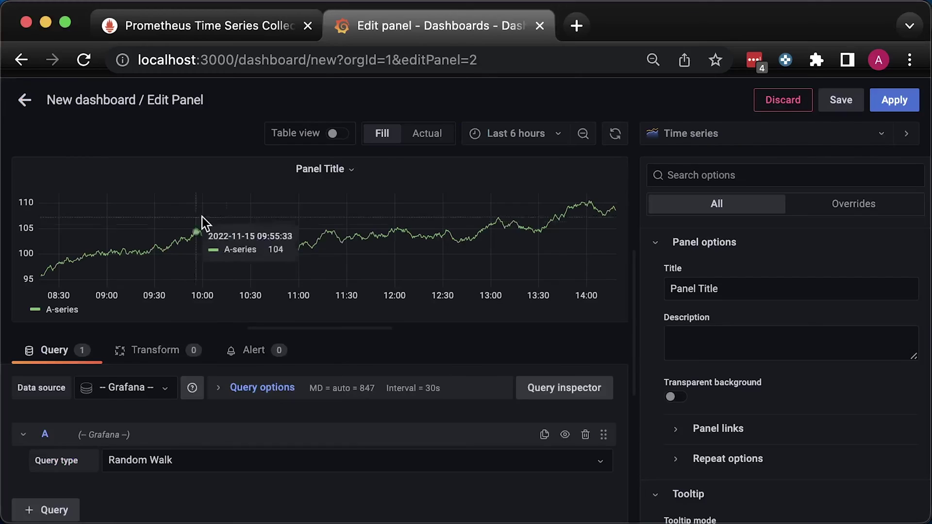
pyautogui.tripleClick(722, 290)
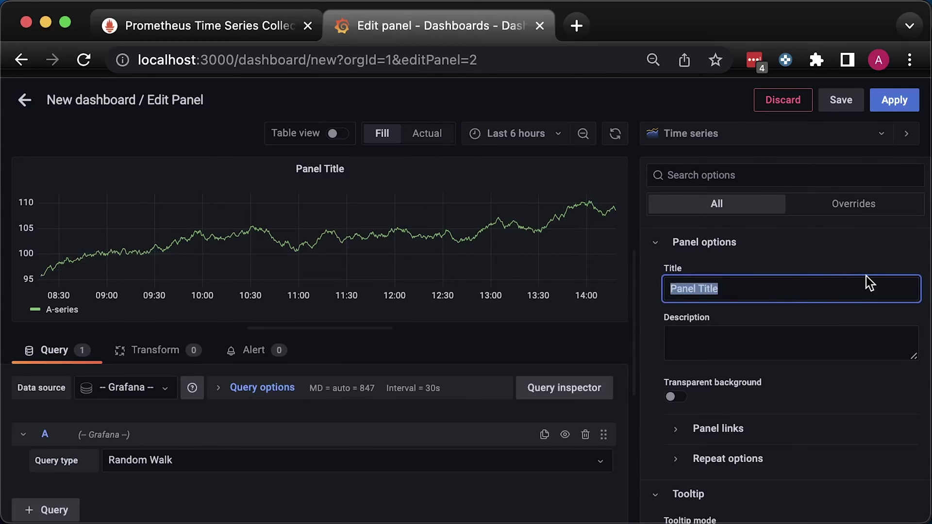
pyautogui.write('Persistent Volume Usage')
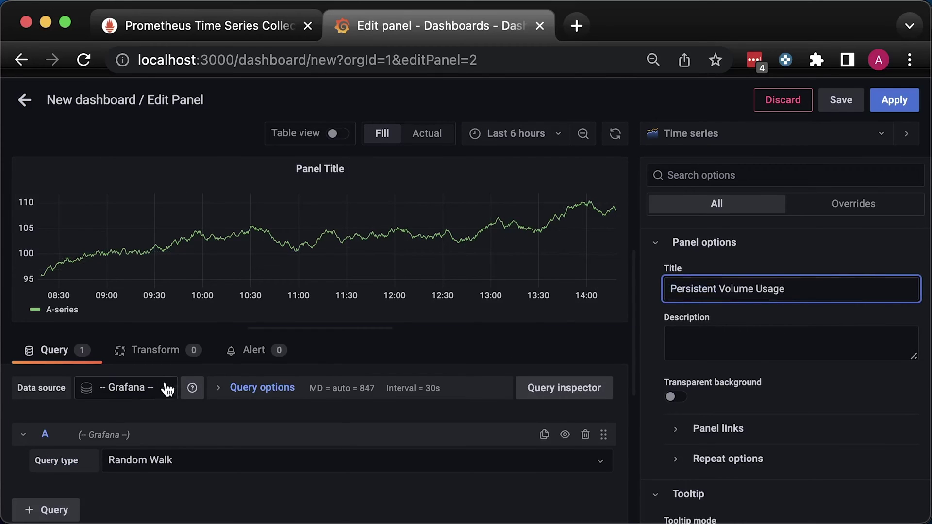
# Query the Main data source for used-over-capacity volume bytes over the last 1 hour.
pyautogui.click(136, 387)
pyautogui.click(117, 412)
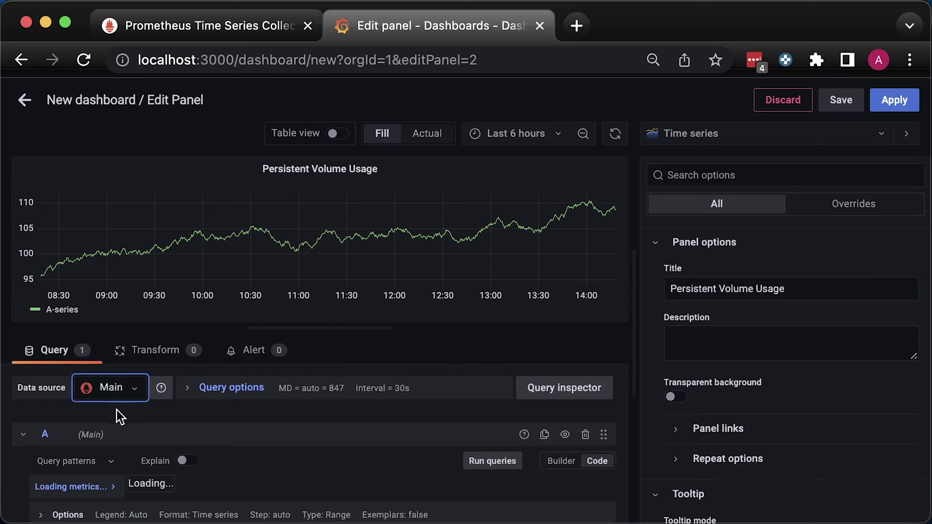
pyautogui.click(547, 135)
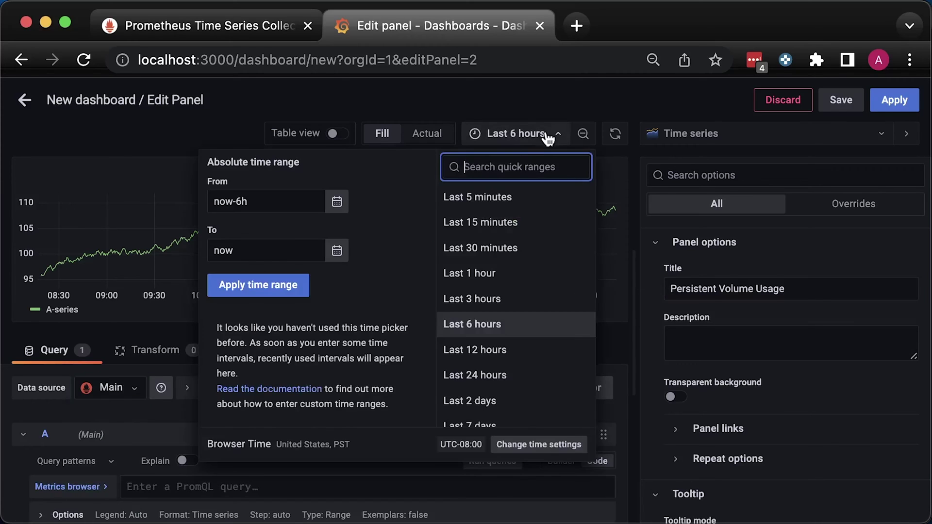
pyautogui.click(487, 275)
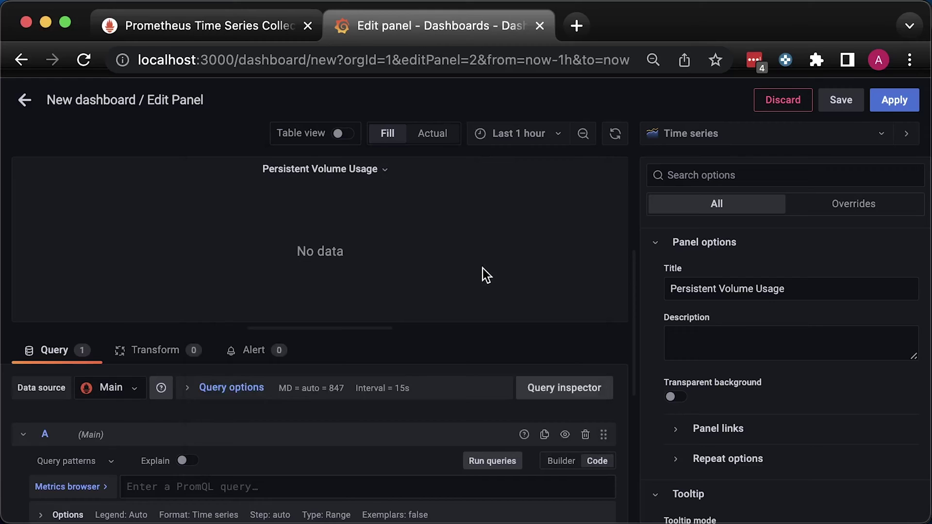
pyautogui.click(223, 489)
pyautogui.write('kubelet_volume_stats_used_bytes / kubelet_volume_stats_capacity_bytes')
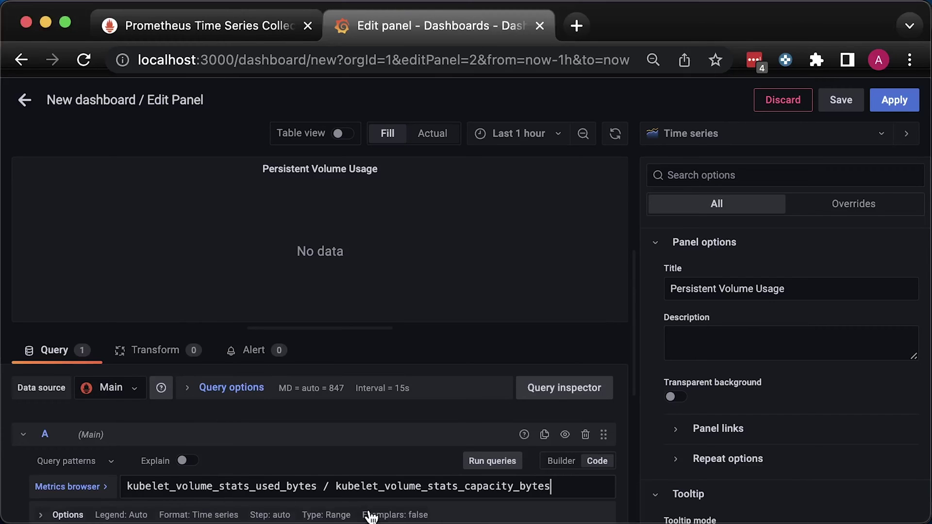
pyautogui.click(419, 464)
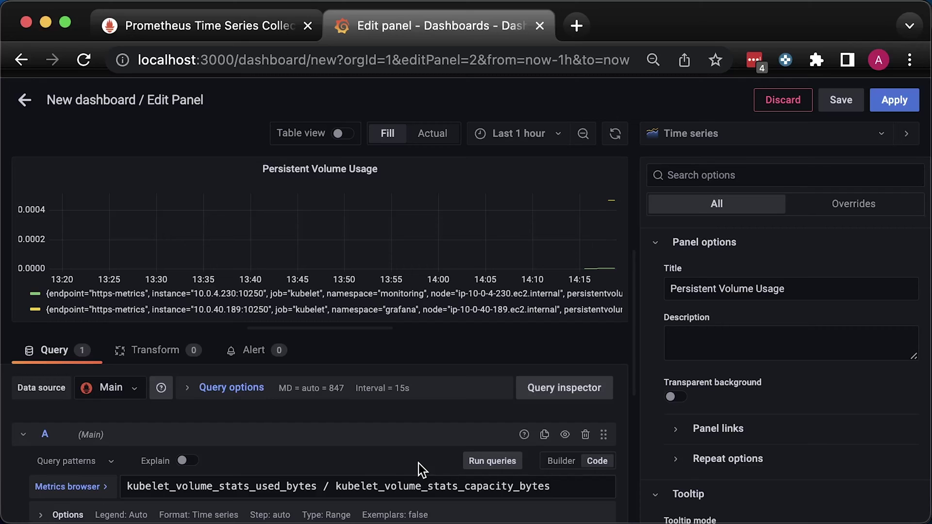
# Scroll the legend to read the full series labels and select the persistentvolumeclaim label name.
pyautogui.moveTo(541, 312); pyautogui.dragTo(533, 306)
pyautogui.hscroll(3, 539, 301)
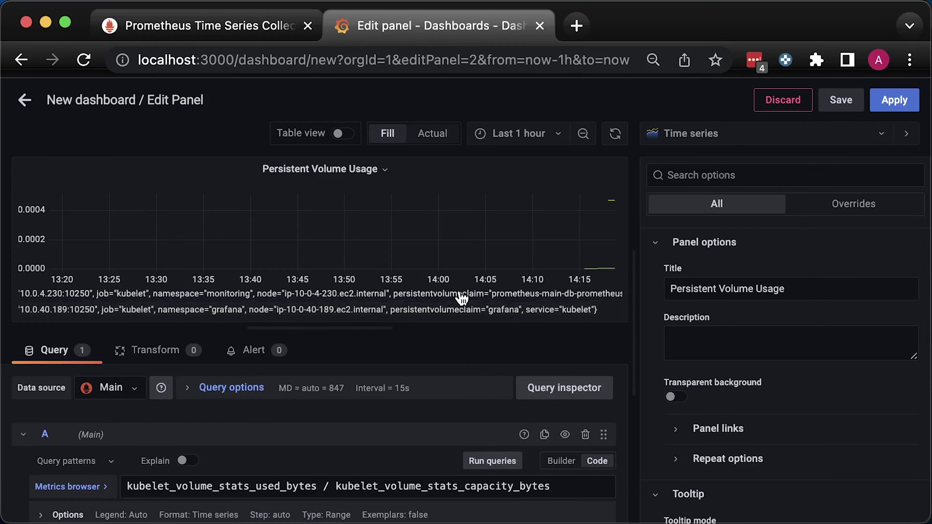
pyautogui.doubleClick(461, 296)
pyautogui.press('super+c')
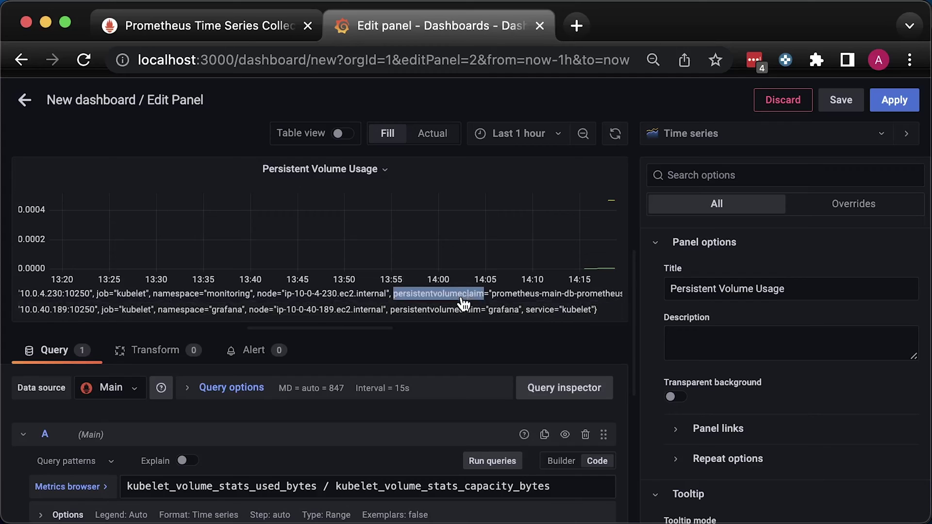
pyautogui.scroll(-2, 78, 492)
# Set the query's legend to Custom {{persistentvolumeclaim}} so each series is named by its claim.
pyautogui.click(51, 453)
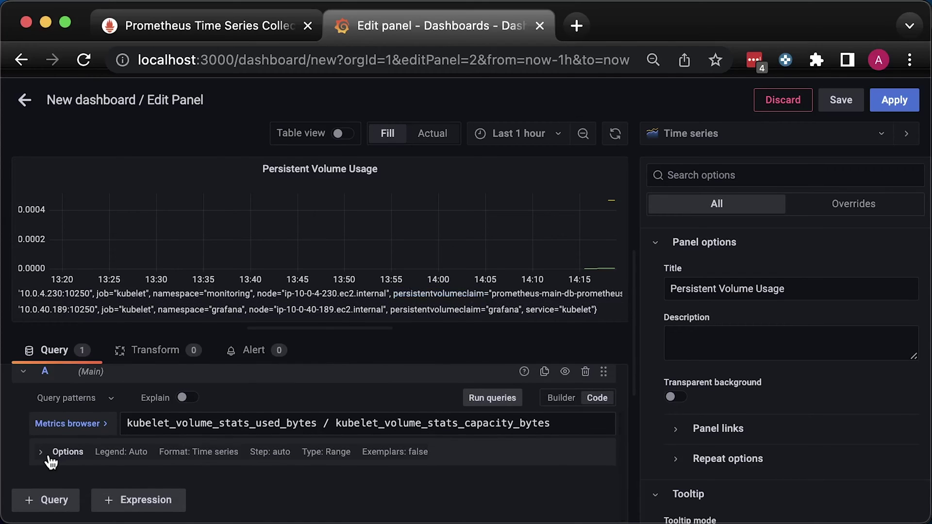
pyautogui.scroll(-2, 68, 463)
pyautogui.click(89, 451)
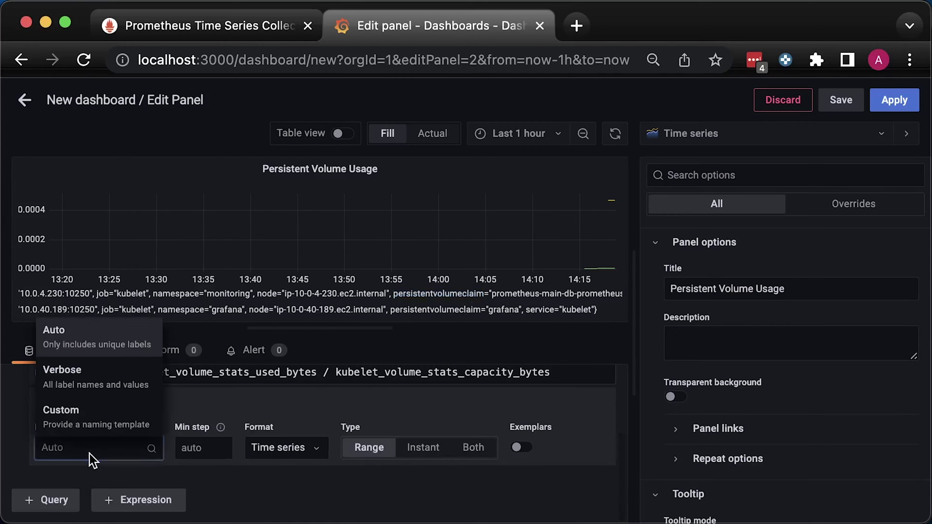
pyautogui.click(99, 423)
pyautogui.press('super+v')
pyautogui.click(231, 491)
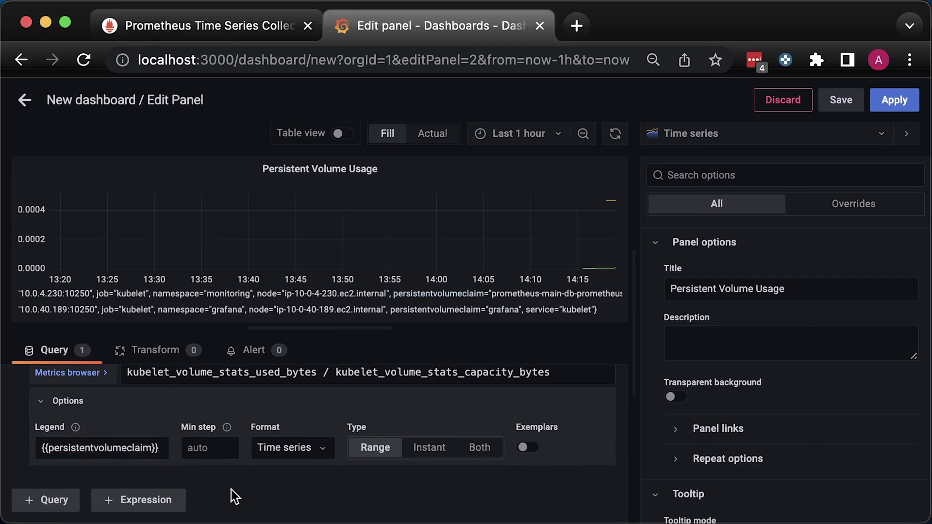
# Show the legend as a table on the right with Last * values, sorted by Last *.
pyautogui.scroll(-3, 816, 426)
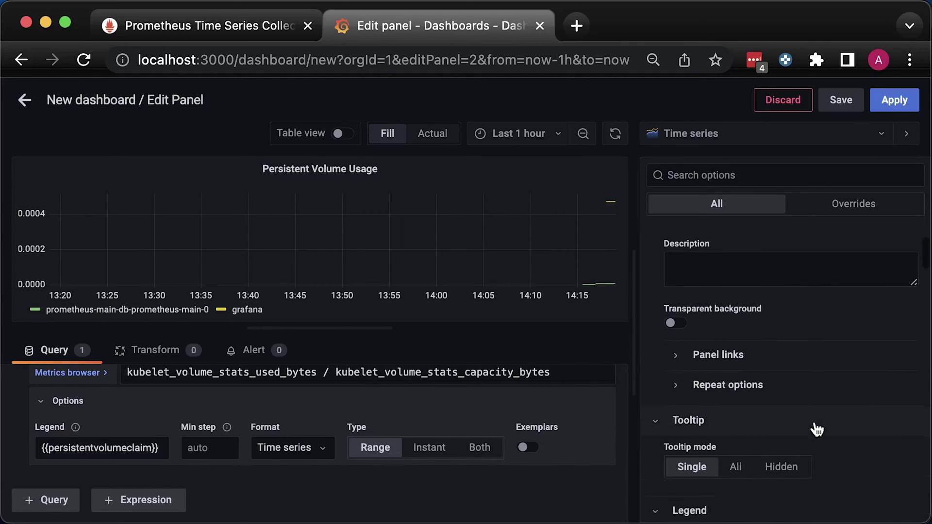
pyautogui.scroll(-3, 813, 424)
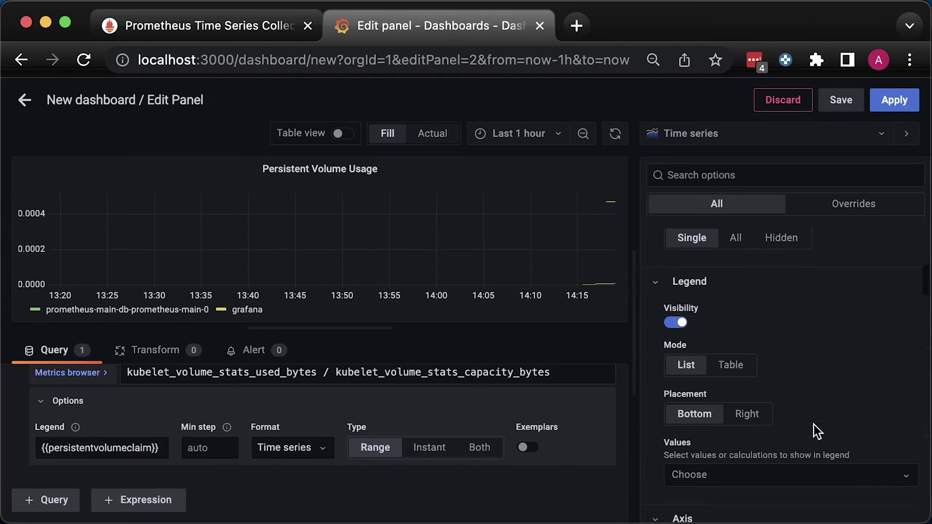
pyautogui.click(731, 365)
pyautogui.click(746, 414)
pyautogui.scroll(-3, 784, 412)
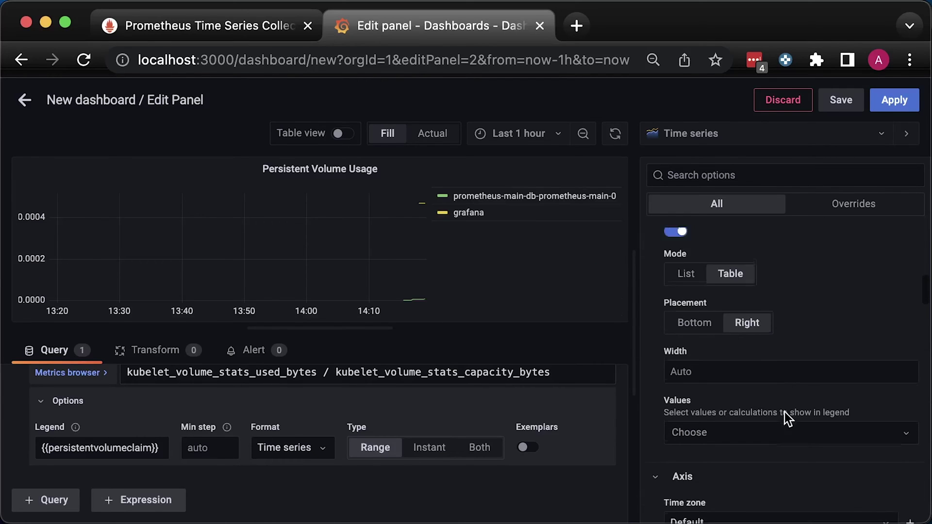
pyautogui.click(785, 419)
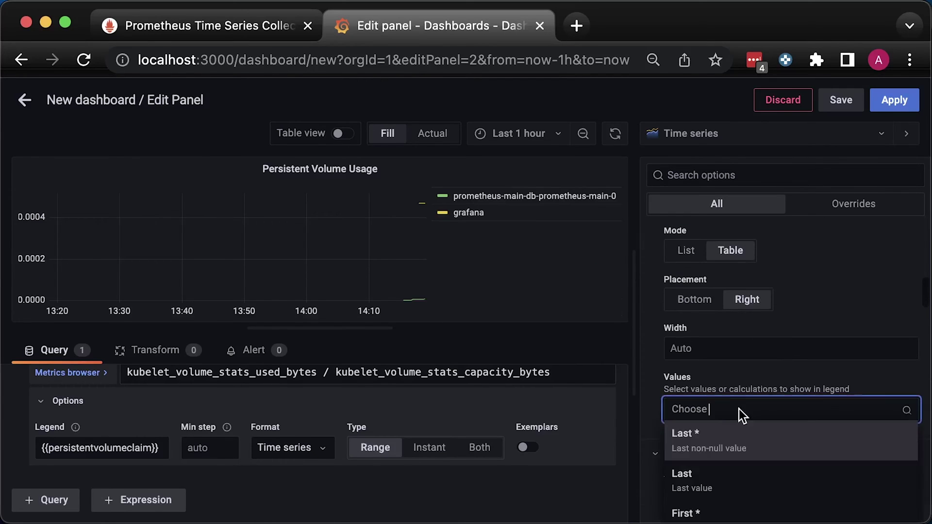
pyautogui.click(709, 450)
pyautogui.click(603, 196)
pyautogui.scroll(-10, 654, 394)
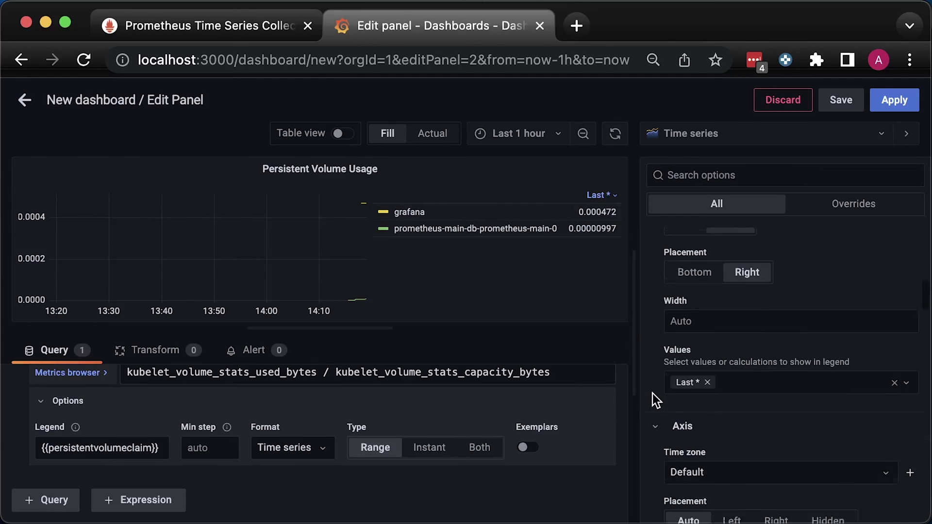
pyautogui.scroll(-15, 654, 392)
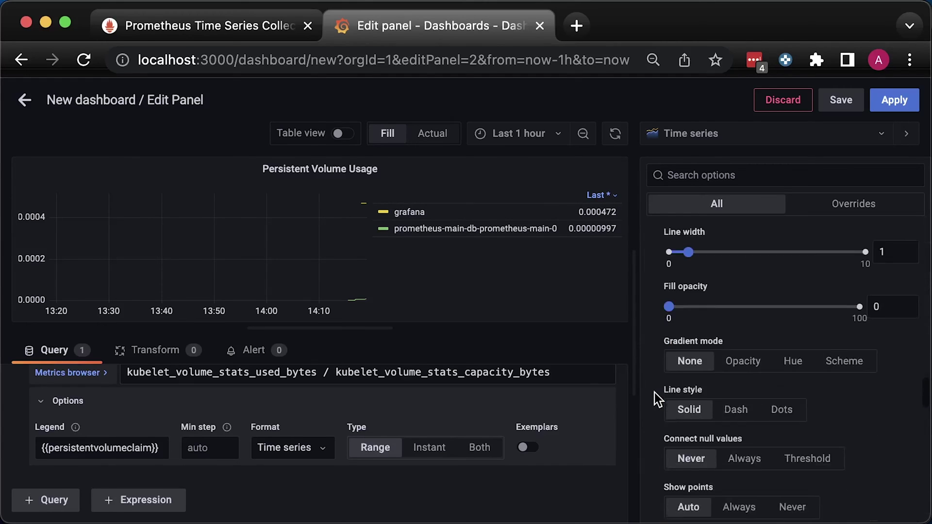
pyautogui.click(704, 362)
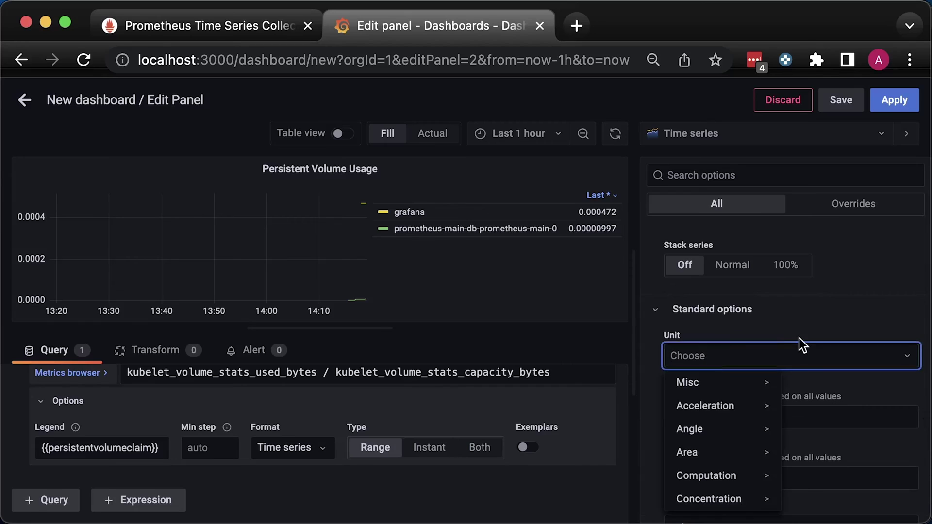
# Set the panel unit to Percent (0.0-1.0) with 1 decimal.
pyautogui.write('per')
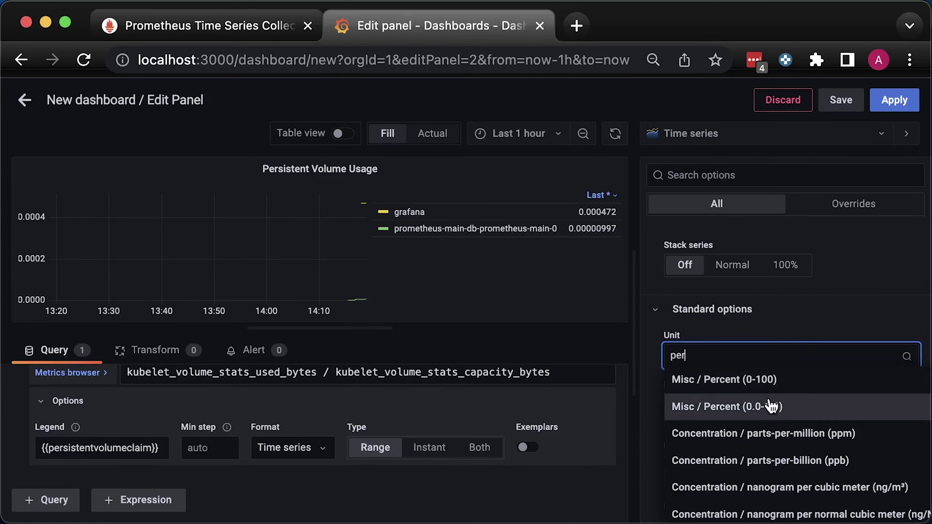
pyautogui.click(787, 413)
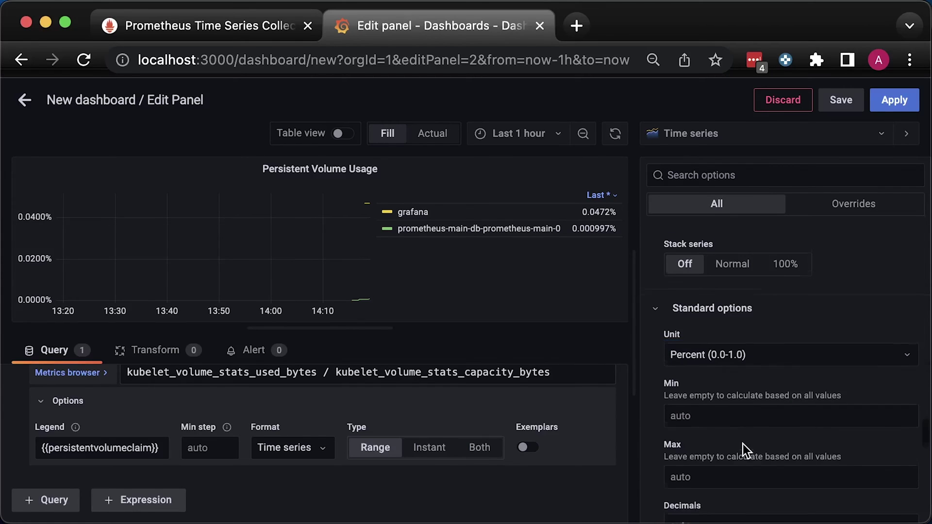
pyautogui.scroll(-1, 741, 443)
pyautogui.click(714, 454)
pyautogui.write('1')
pyautogui.click(650, 451)
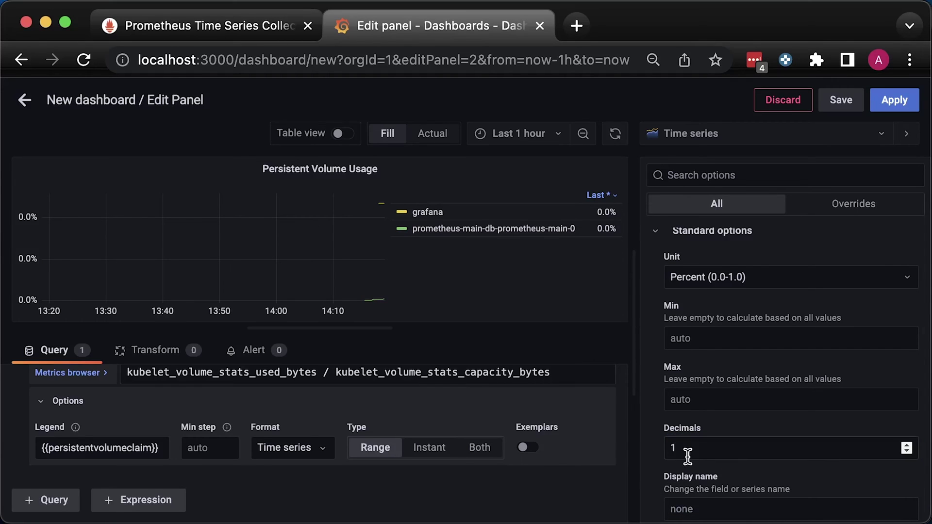
pyautogui.scroll(-3, 695, 449)
pyautogui.scroll(-9, 660, 450)
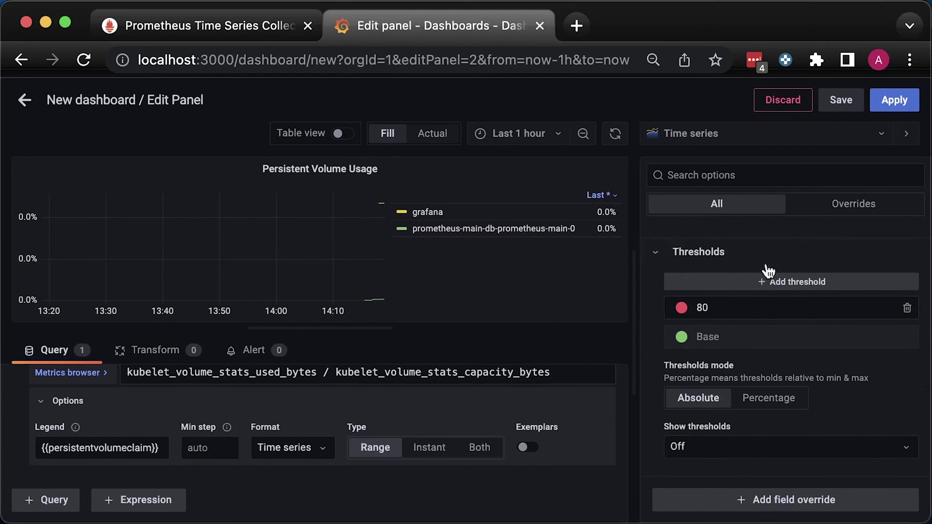
# Apply the panel, widen it across the dashboard, and set auto-refresh to 5s.
pyautogui.click(893, 100)
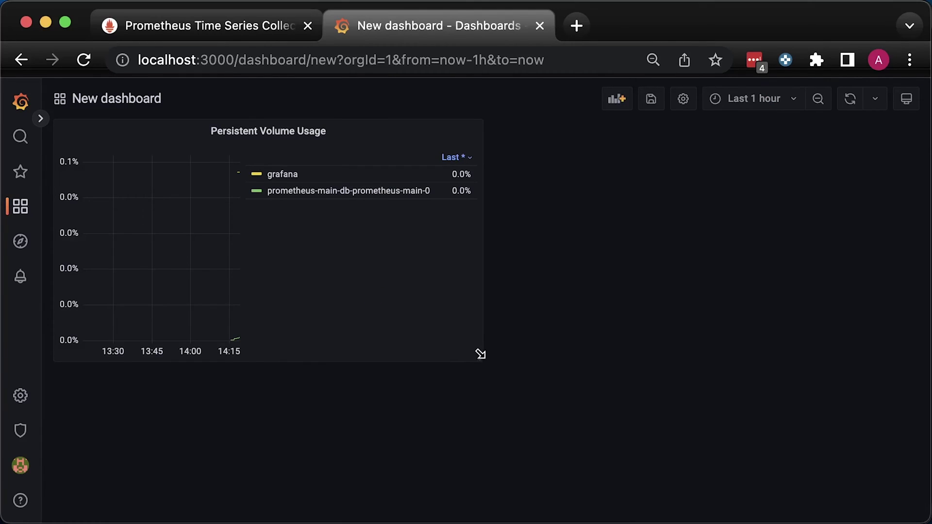
pyautogui.moveTo(480, 359); pyautogui.dragTo(906, 399)
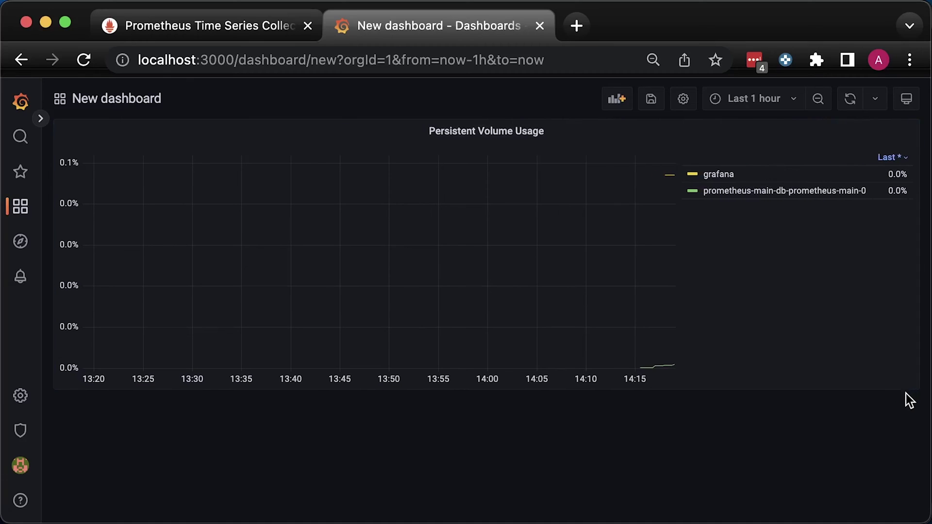
pyautogui.click(875, 100)
pyautogui.click(862, 147)
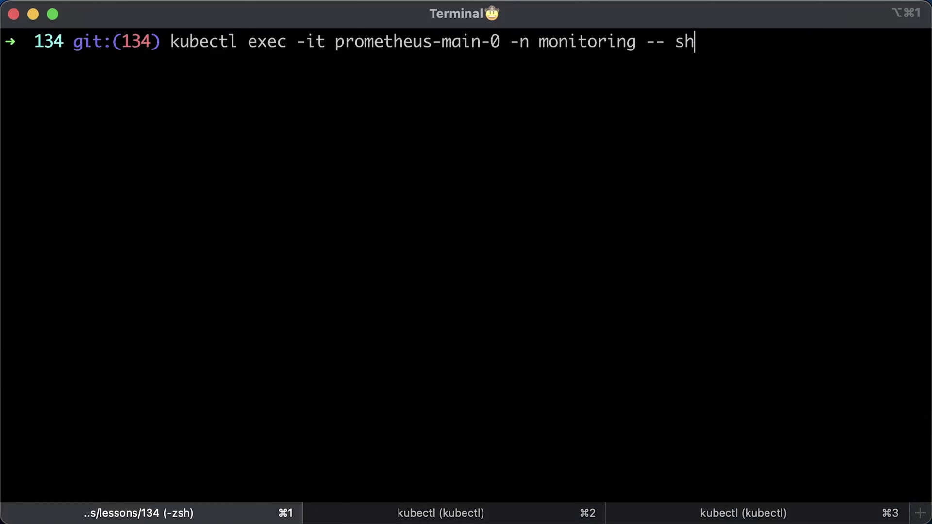
# Open a shell in prometheus-main-0 and run df -h, showing /prometheus at 19.5G, 0% used.
pyautogui.press('Return')
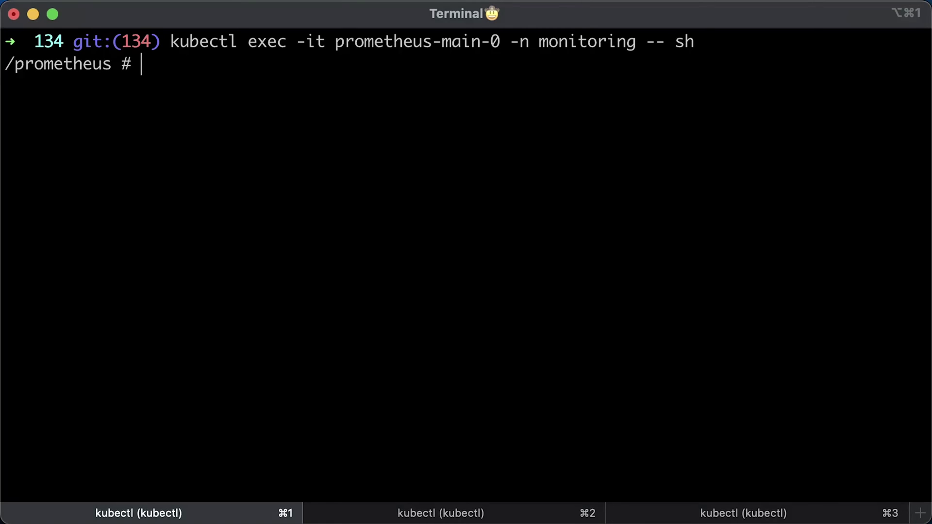
pyautogui.write('df -h')
pyautogui.press('Return')
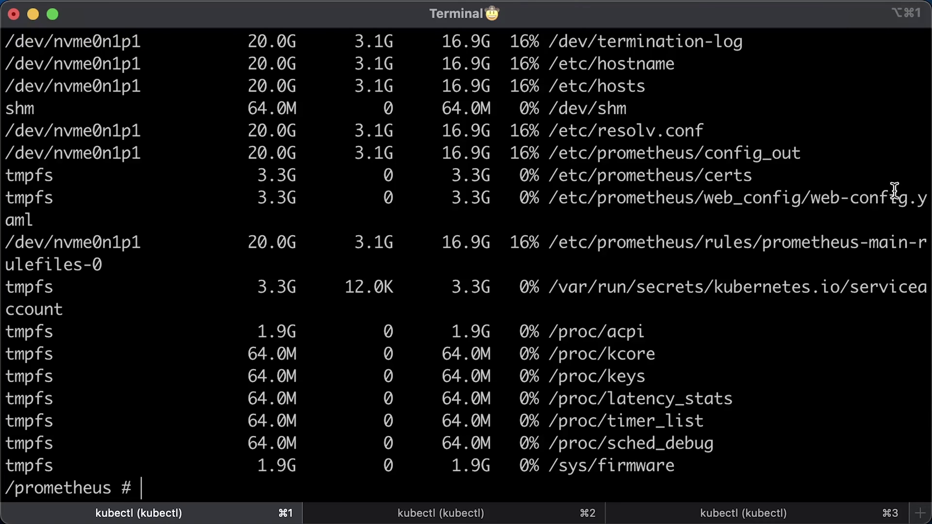
pyautogui.scroll(4, 812, 183)
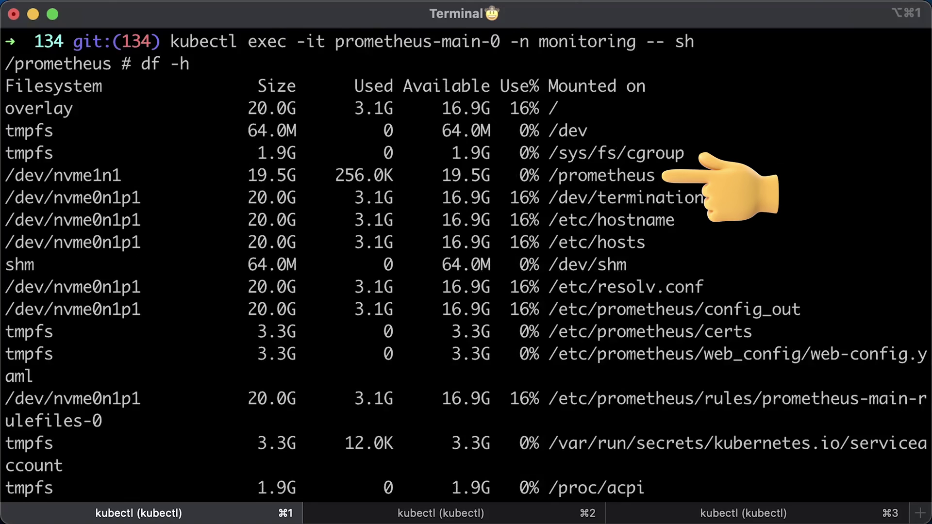
# Write a 10 GB /prometheus/test.file with dd and confirm df -h shows 51% used.
pyautogui.hotkey('ctrl', 'l')
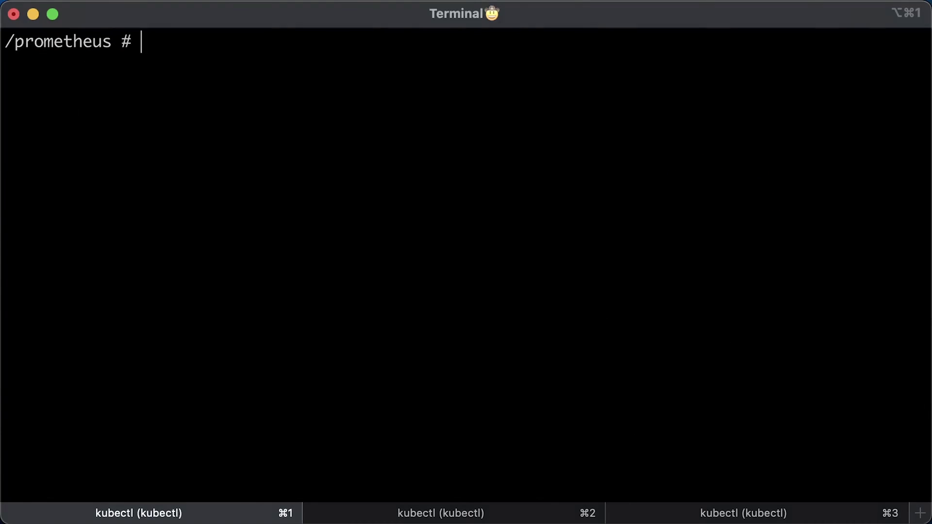
pyautogui.write('dd if=/dev/zero of=/prometheus/test.file bs=1G count=10')
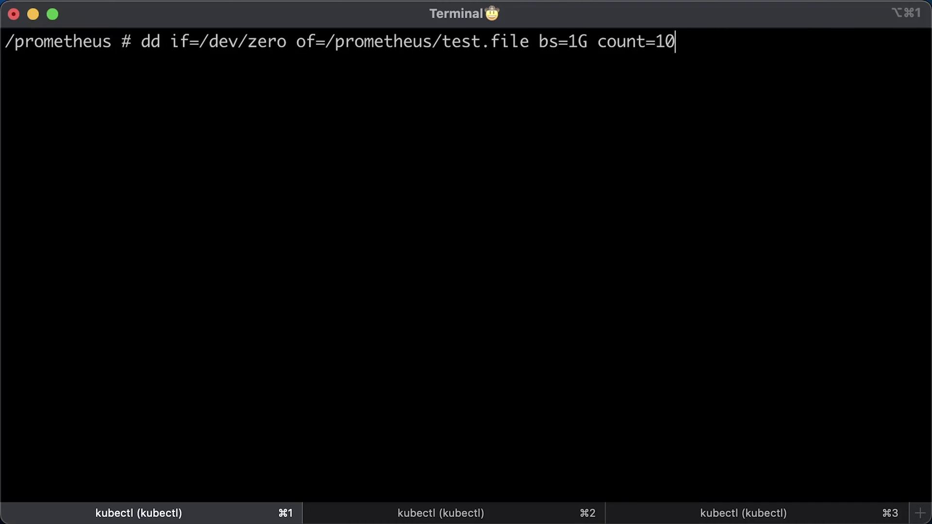
pyautogui.press('Return')
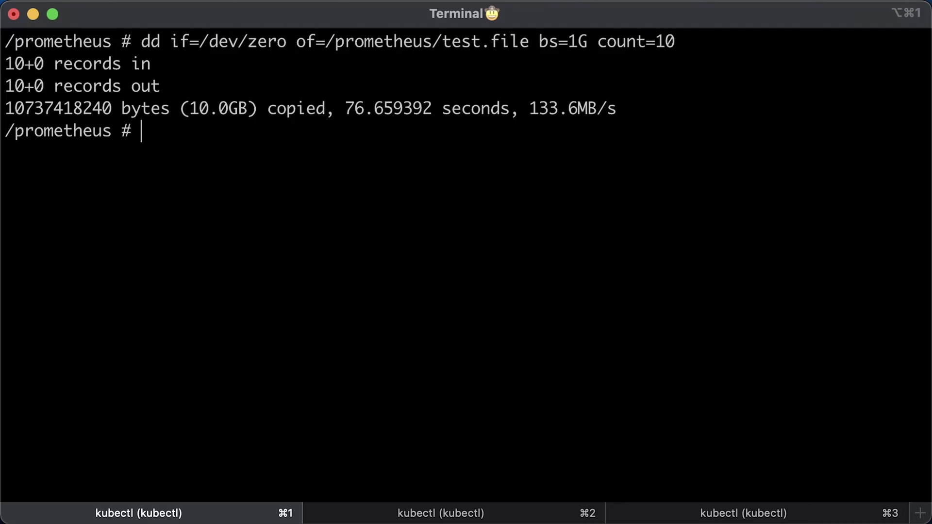
pyautogui.write('df -h')
pyautogui.press('Return')
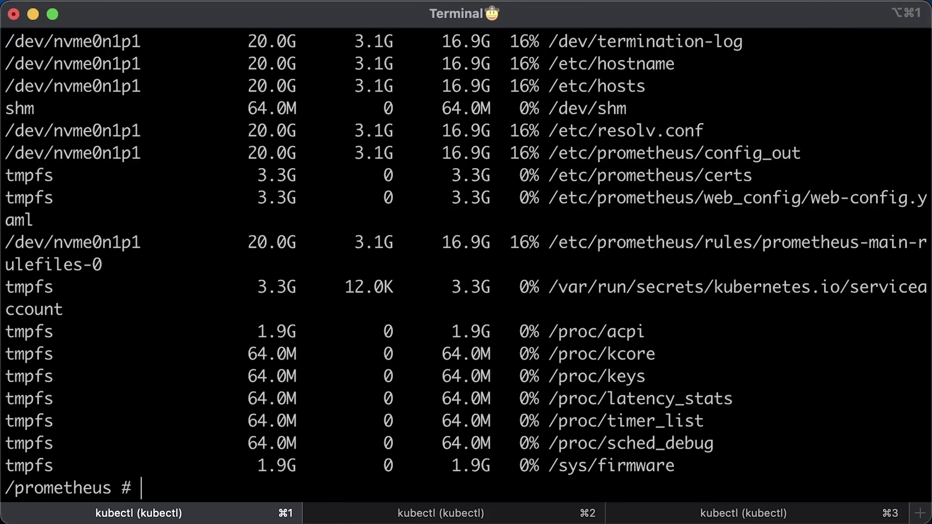
pyautogui.scroll(5, 830, 281)
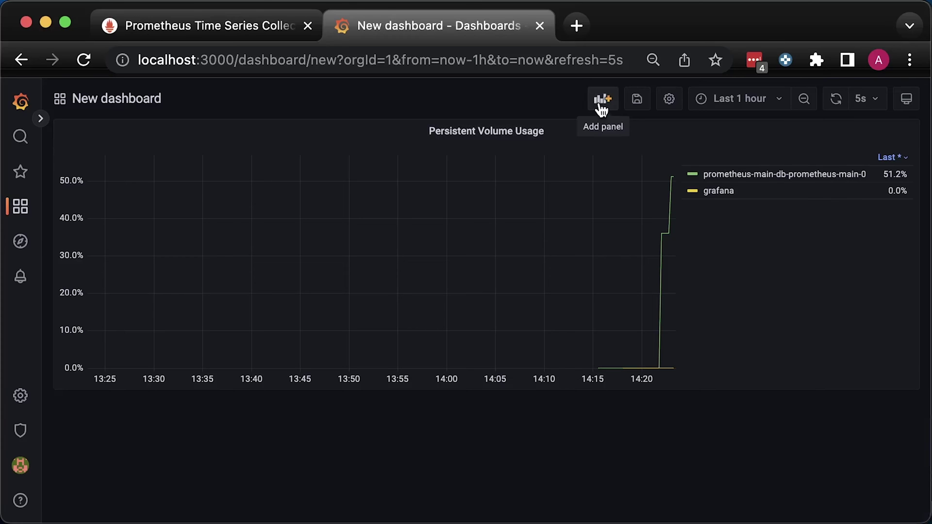
pyautogui.click(602, 100)
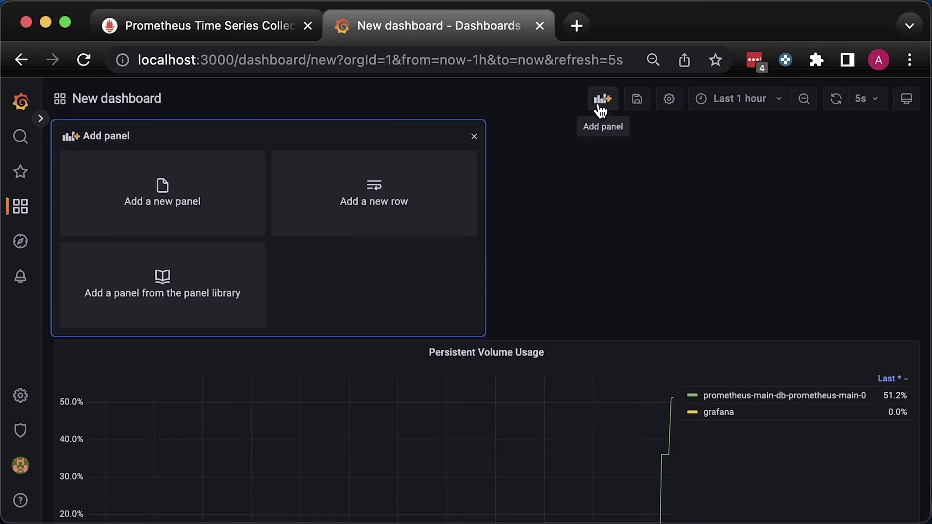
# Create a 'Persistent Volume Inodes Usage' panel on Main with the used-over-total inodes query.
pyautogui.click(138, 207)
pyautogui.tripleClick(770, 290)
pyautogui.write('Persistent Volume Inodes Usage')
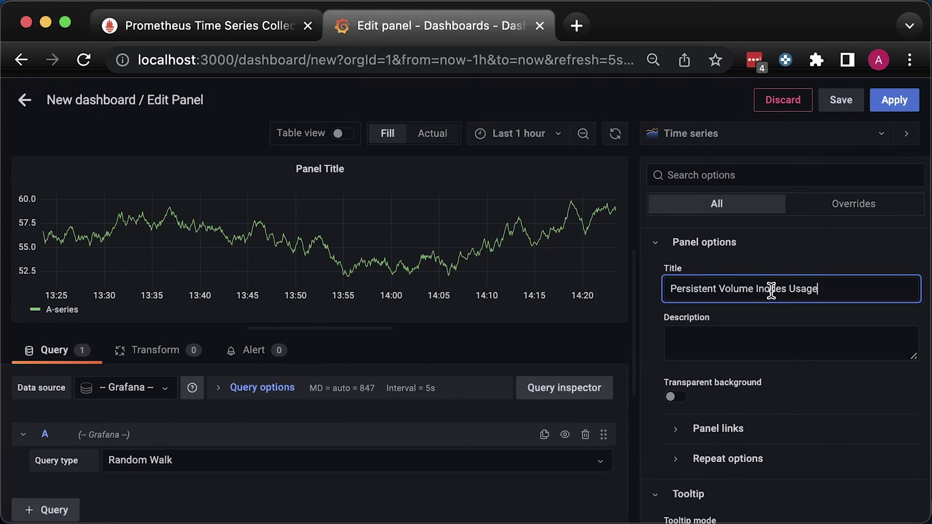
pyautogui.click(137, 387)
pyautogui.click(135, 409)
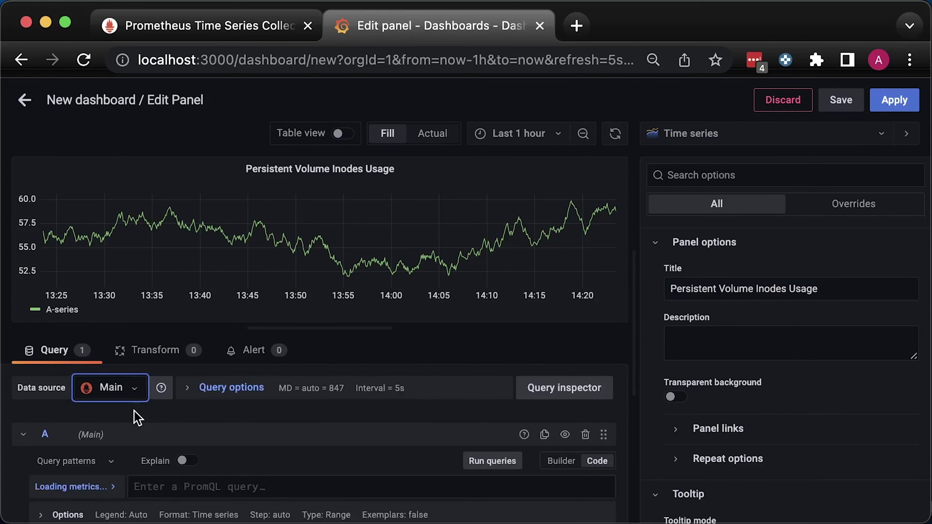
pyautogui.click(260, 486)
pyautogui.write('kubelet_volume_stats_inodes_used / kubelet_volume_stats_inodes')
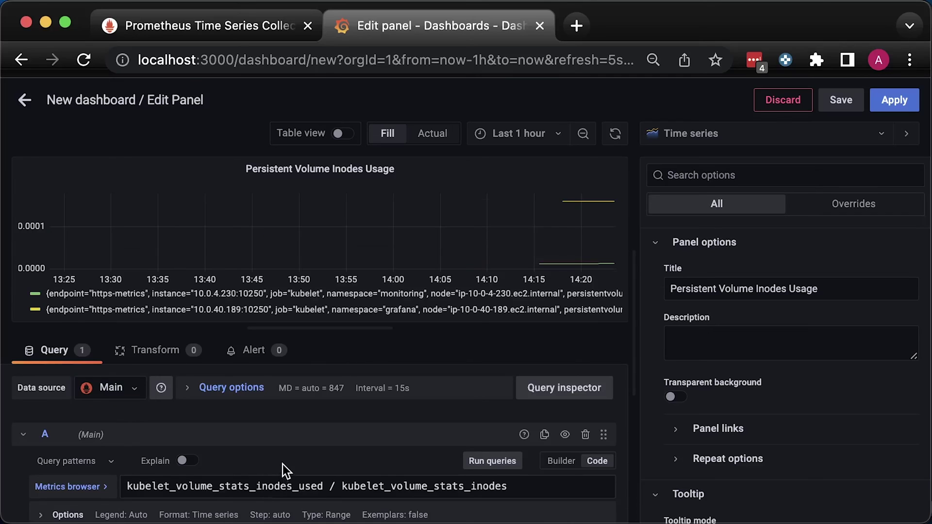
pyautogui.press('Escape')
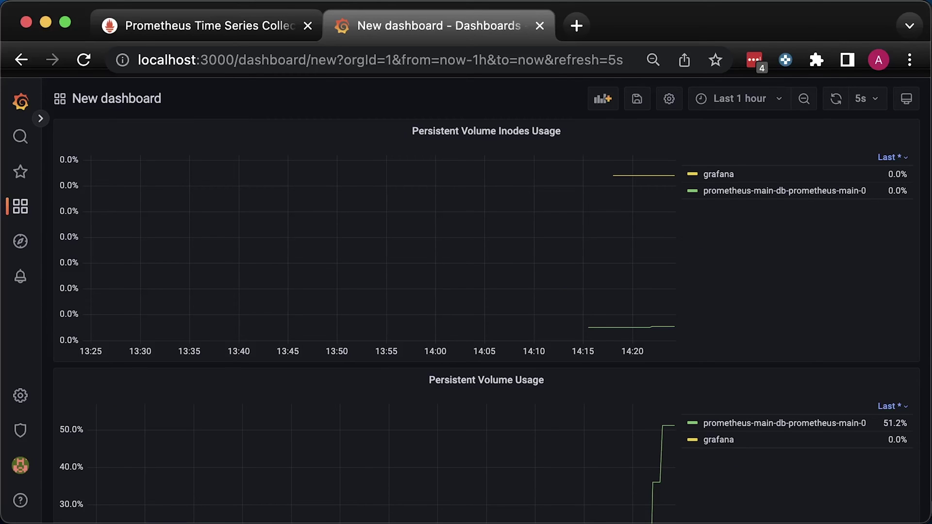
# Re-execute kubelet_volume_stats_capacity_bytes in Prometheus, returning the prometheus-main and grafana claims.
pyautogui.click(248, 27)
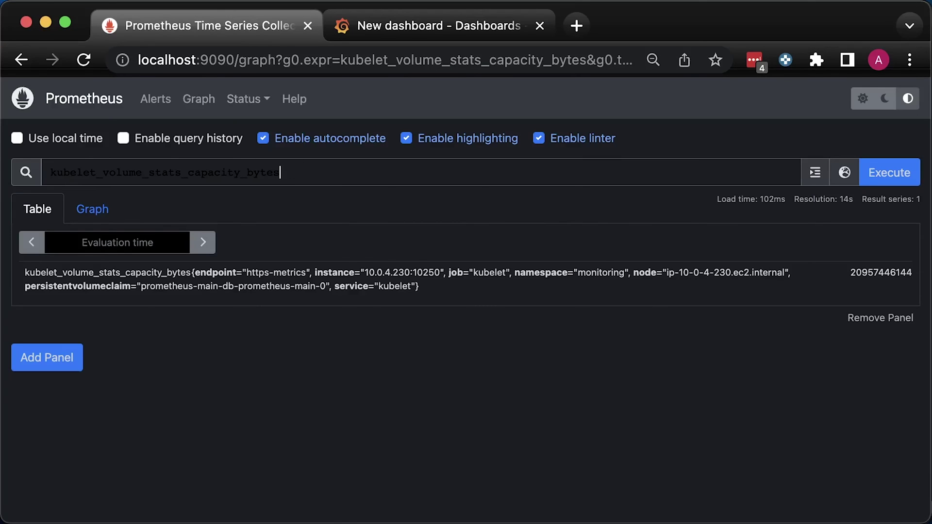
pyautogui.hotkey('ctrl', 'space')
pyautogui.press('Escape')
pyautogui.click(891, 175)
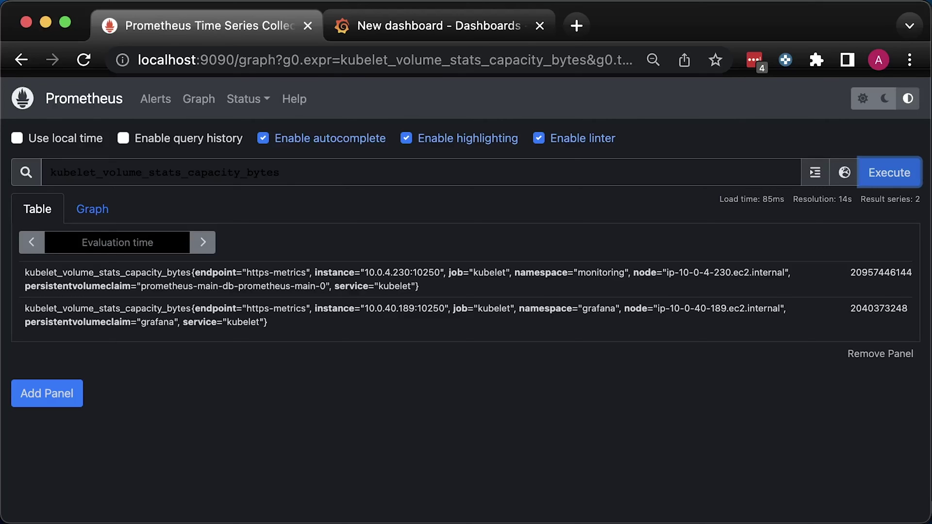
# Open the dashboard's Variables settings and start a new variable named namespace.
pyautogui.click(489, 40)
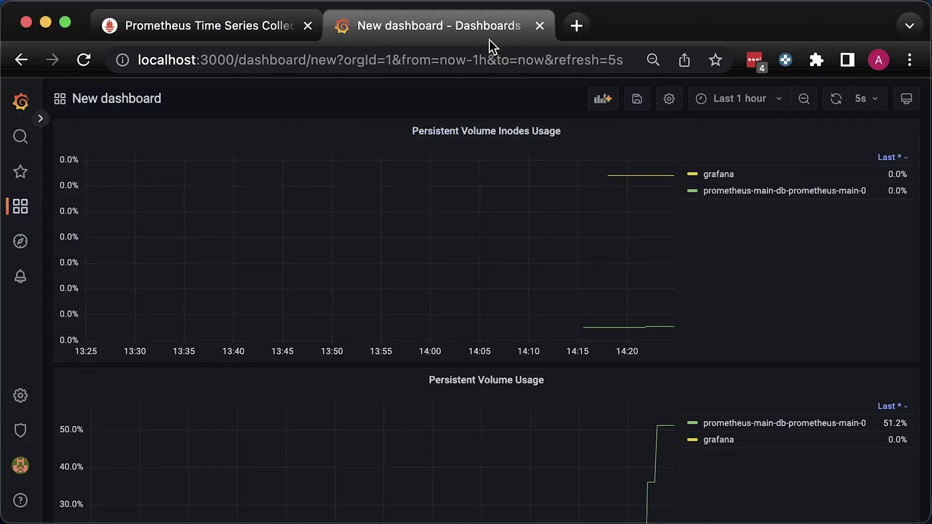
pyautogui.click(669, 100)
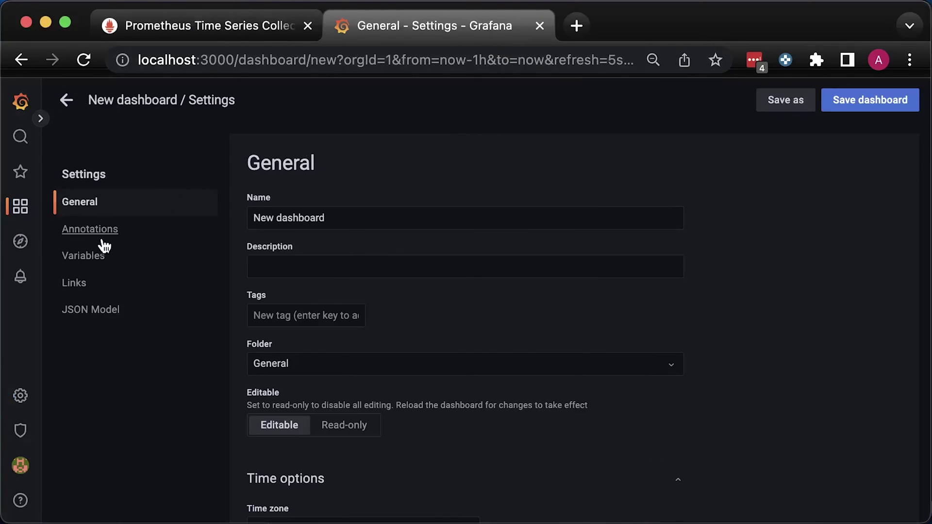
pyautogui.click(90, 257)
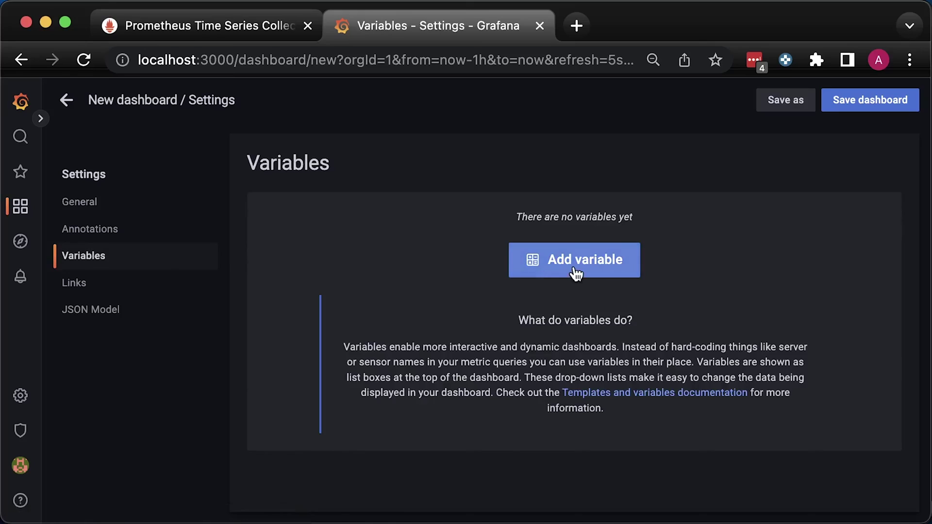
pyautogui.click(554, 277)
pyautogui.doubleClick(410, 225)
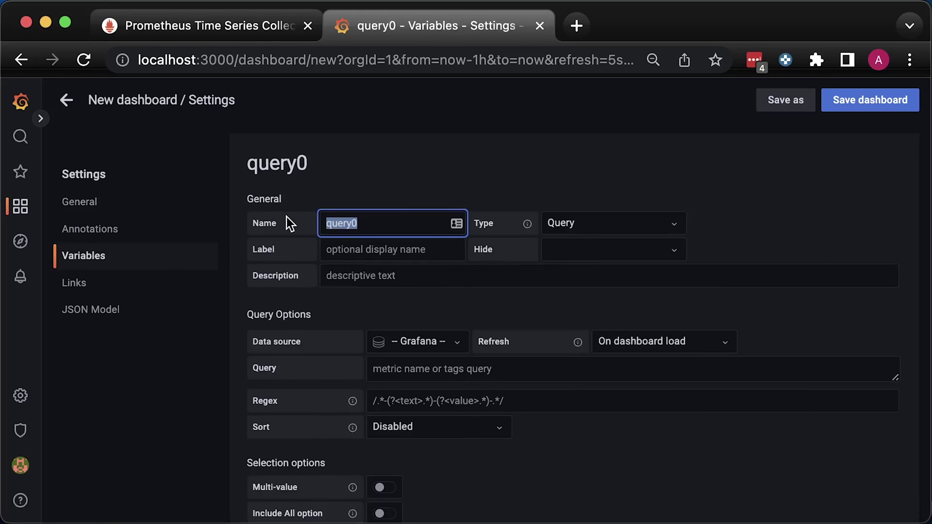
pyautogui.write('namespace')
# Give it data source Main and the label_values(kubelet_volume_stats_capacity_bytes, namespace) query, then save it.
pyautogui.click(432, 341)
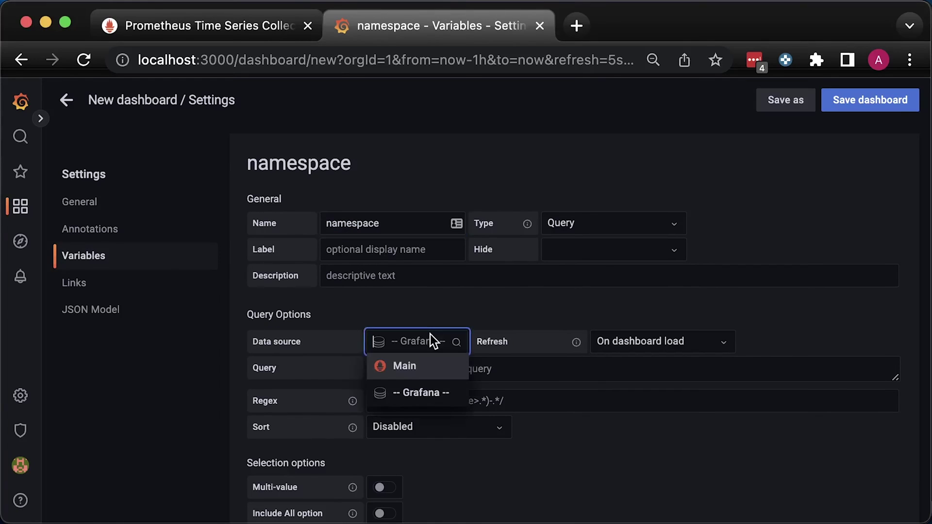
pyautogui.click(407, 367)
pyautogui.click(443, 368)
pyautogui.write('label_values(kubelet_volume_stats_capacity_bytes, namespace)')
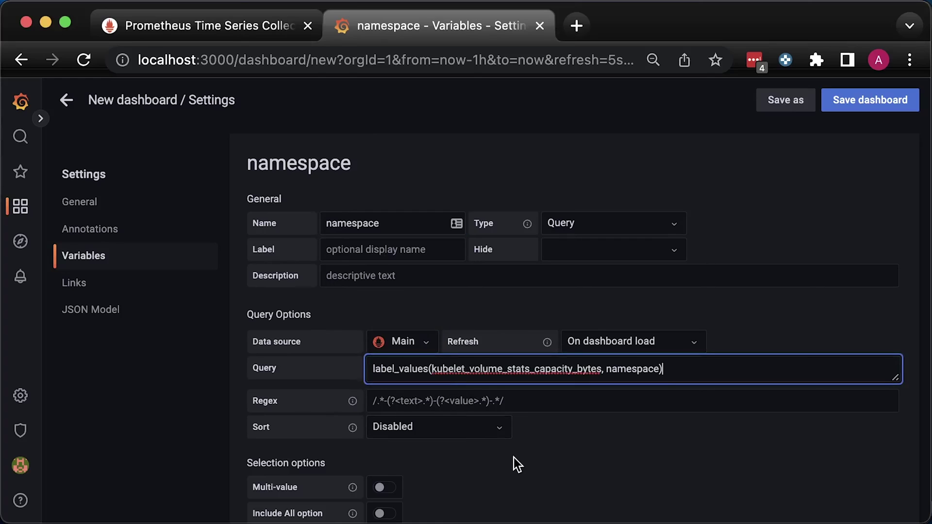
pyautogui.click(599, 459)
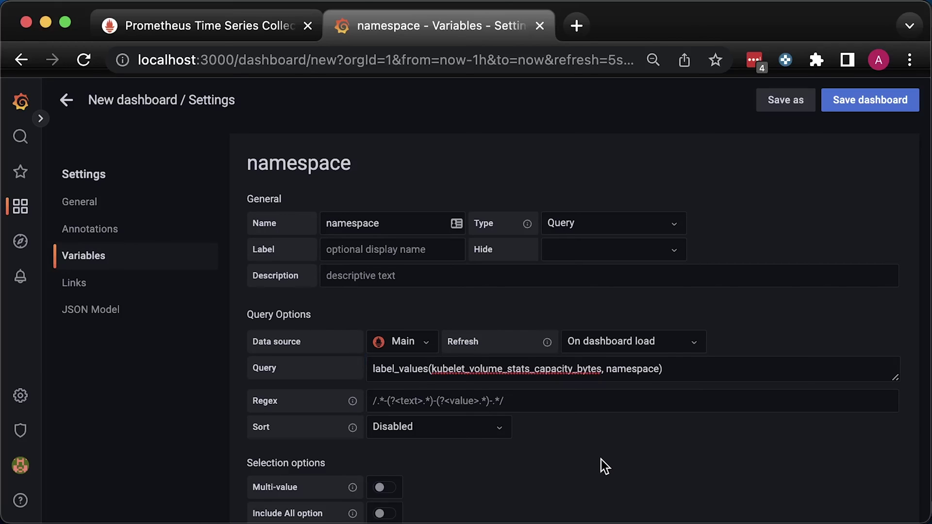
pyautogui.scroll(-3, 601, 460)
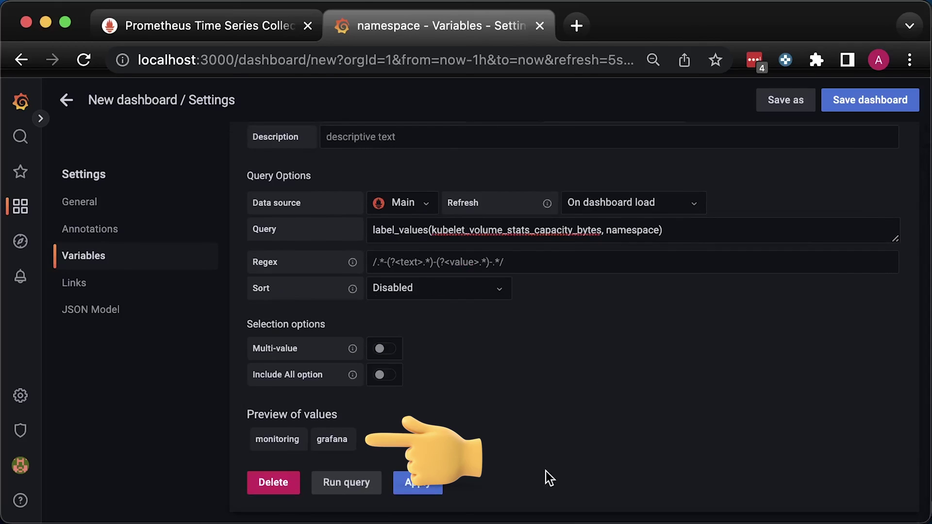
pyautogui.click(426, 487)
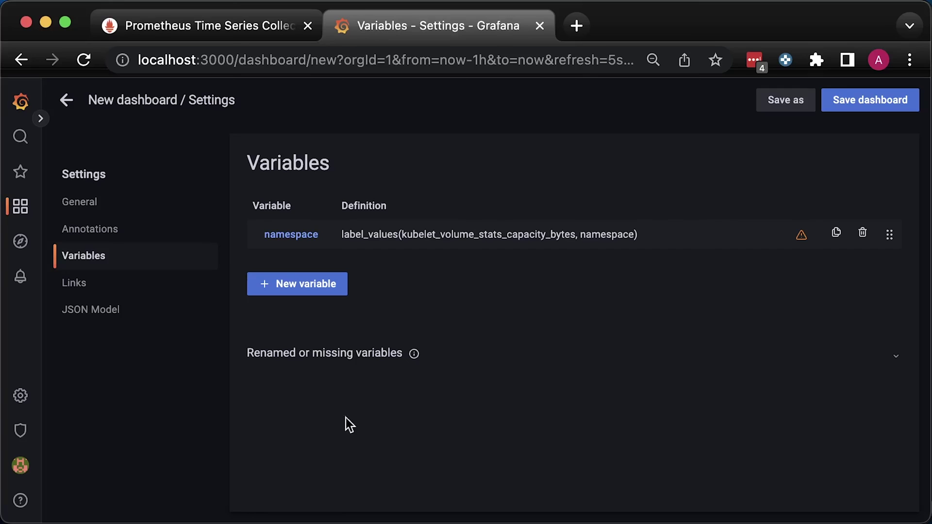
pyautogui.click(66, 100)
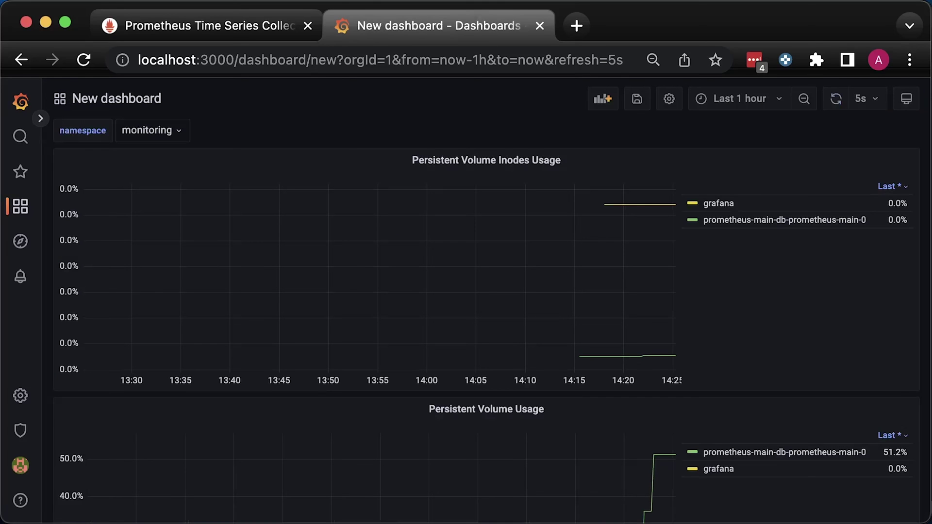
# Add a 'Persistent Volume Usage per Namespace' panel on Main with the namespace-filtered usage query.
pyautogui.click(602, 100)
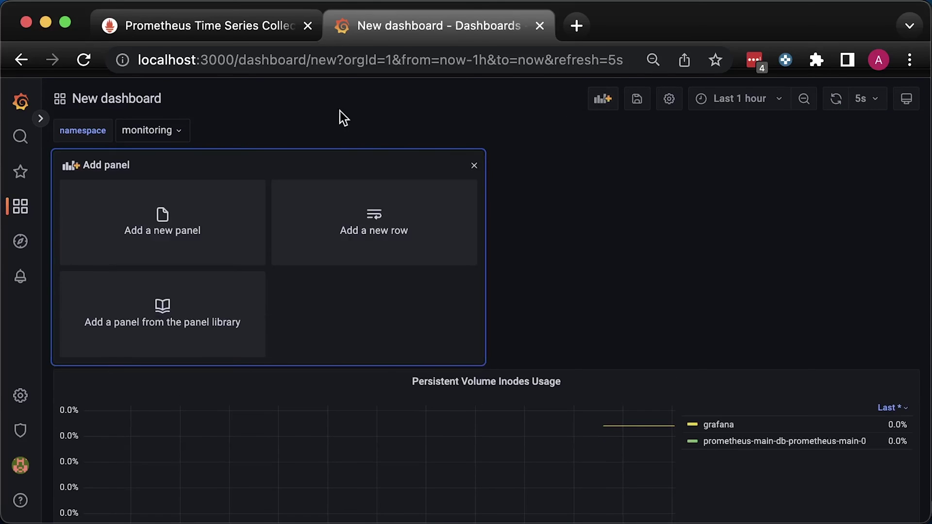
pyautogui.click(201, 211)
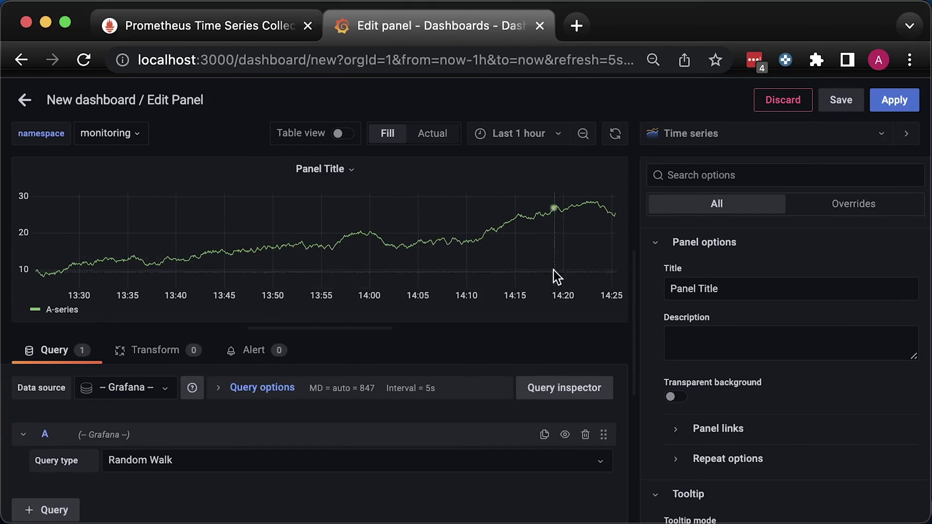
pyautogui.tripleClick(855, 287)
pyautogui.write('Persistent Volume Usage per Namespace')
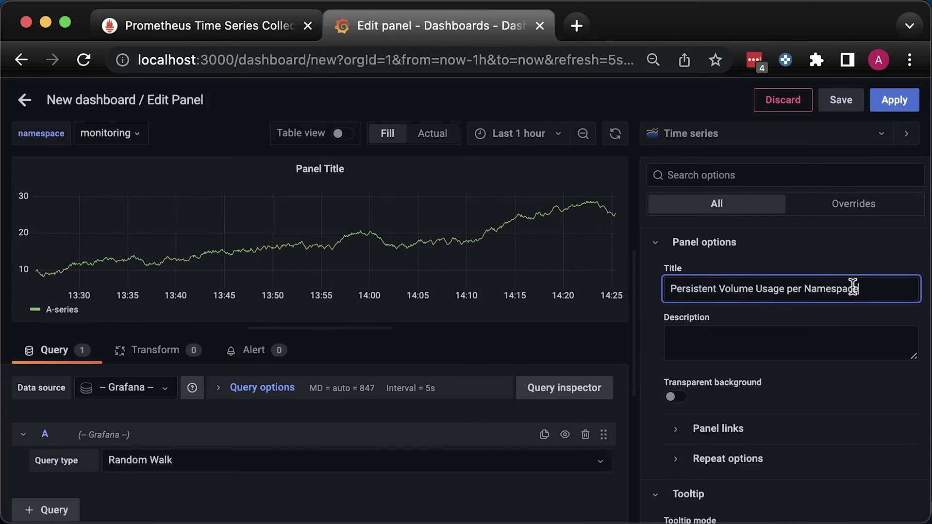
pyautogui.click(144, 387)
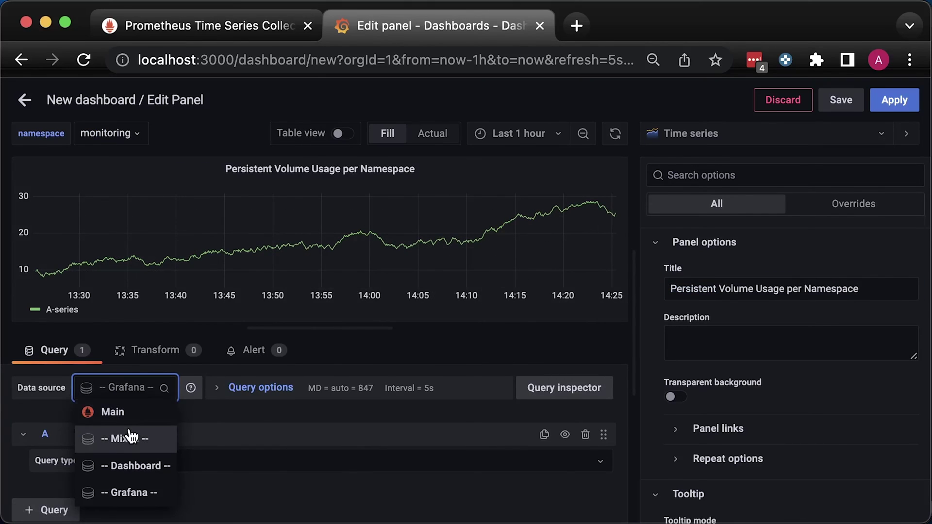
pyautogui.click(126, 416)
pyautogui.scroll(-2, 250, 411)
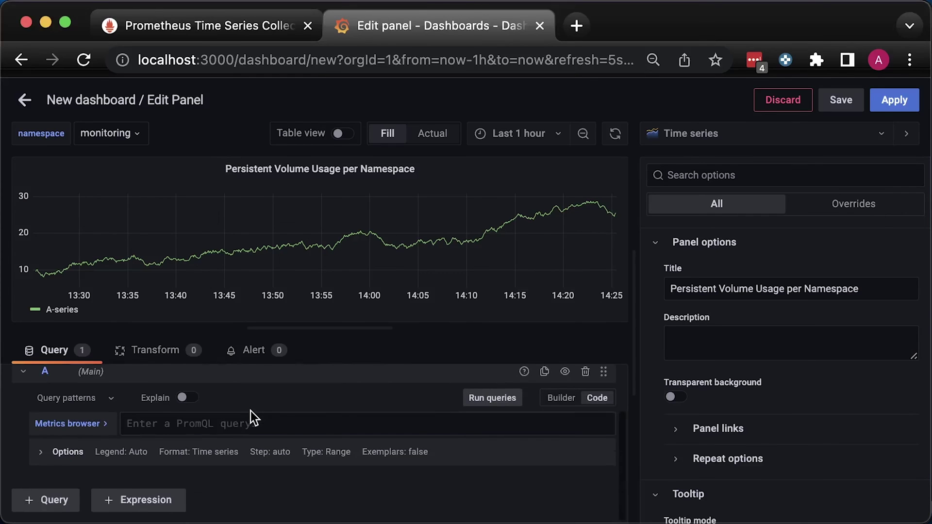
pyautogui.click(227, 422)
pyautogui.write('kubelet_volume_stats_used_bytes{namespace=~"$namespace"} / kubelet_volume_stats_capacity_bytes{namespace=~"$namespace"}')
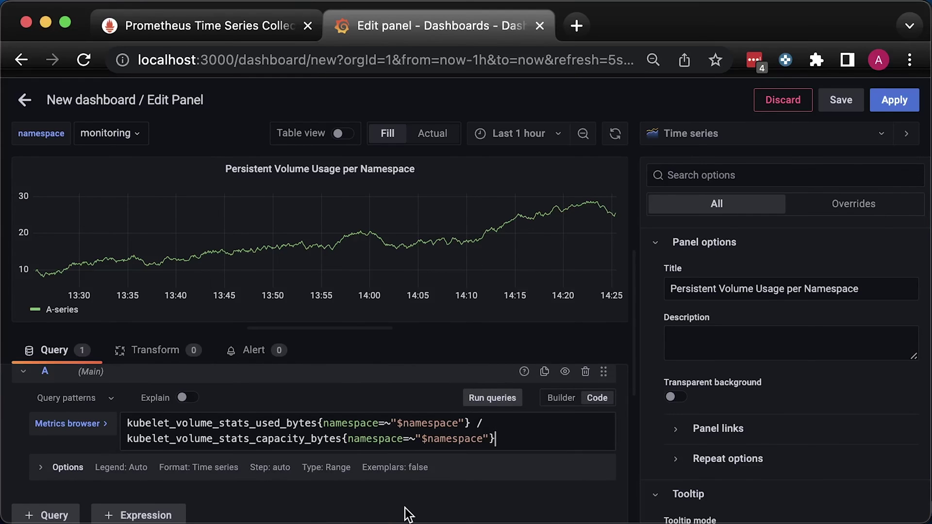
pyautogui.click(408, 507)
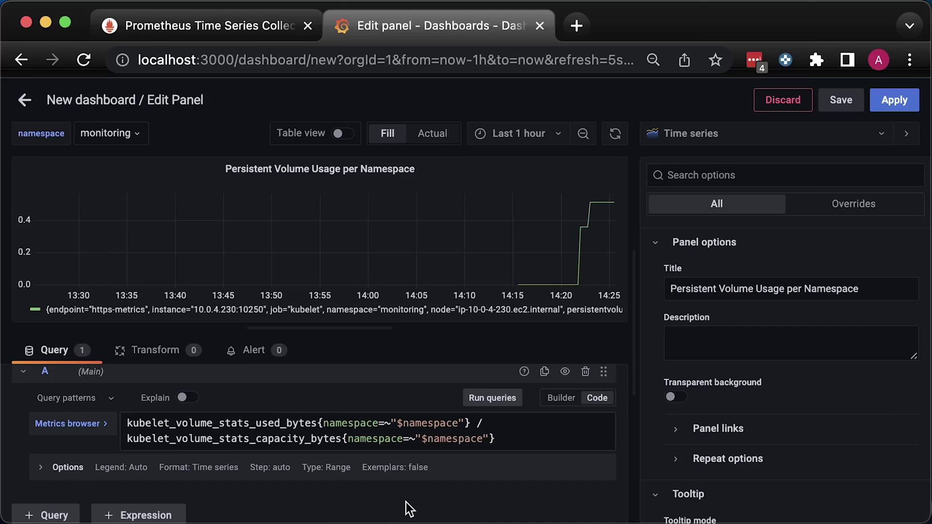
# Name the series with the custom legend format {{persistentvolumeclaim}}.
pyautogui.tripleClick(494, 311)
pyautogui.click(420, 453)
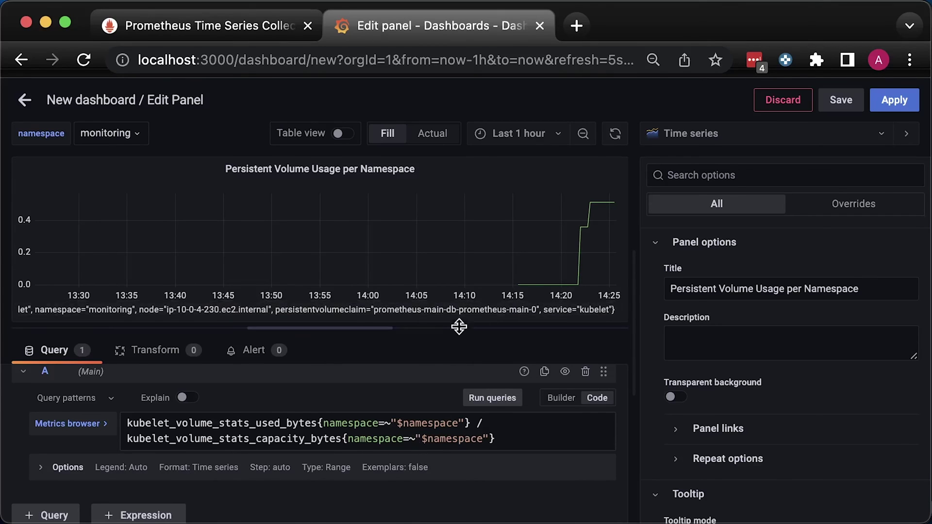
pyautogui.doubleClick(322, 310)
pyautogui.click(62, 473)
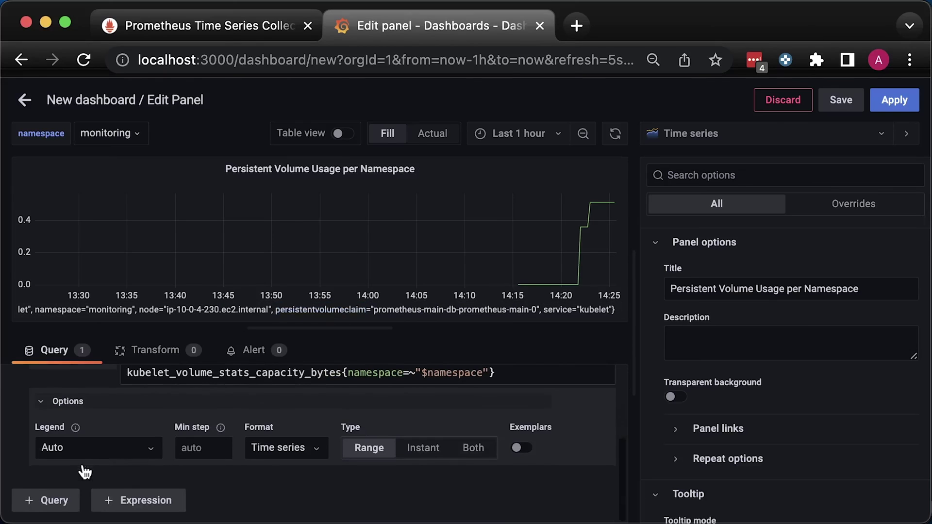
pyautogui.click(63, 446)
pyautogui.click(59, 412)
pyautogui.write('{{persistentvolumeclaim}}')
pyautogui.click(224, 490)
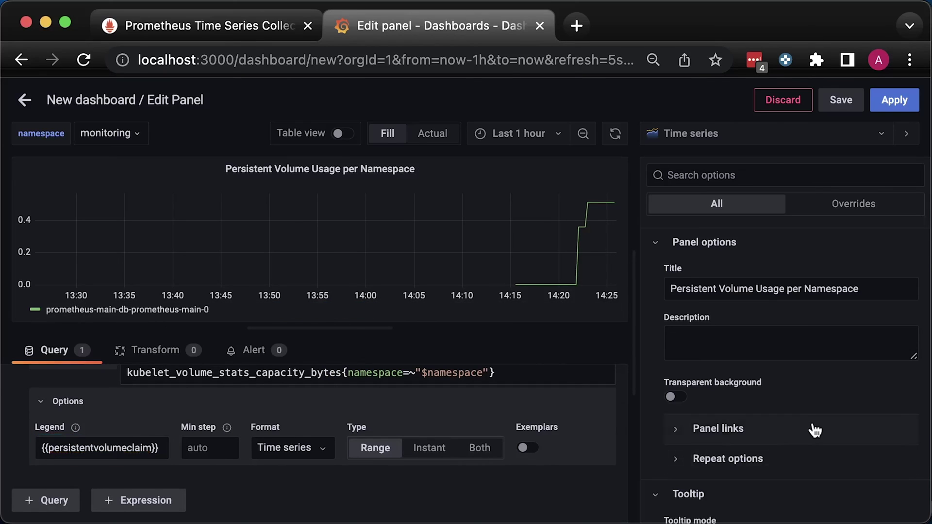
# Show the legend as a table on the right listing each series' Last value.
pyautogui.scroll(-8, 811, 431)
pyautogui.click(733, 310)
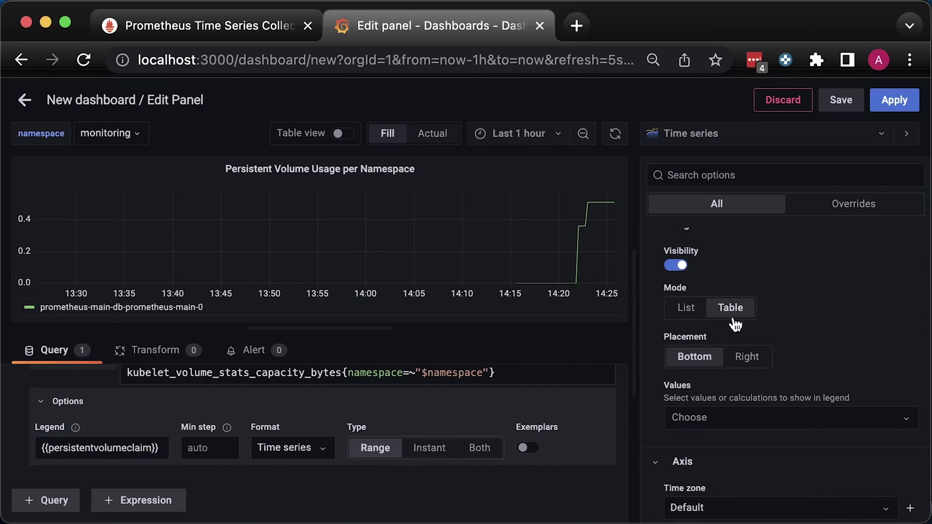
pyautogui.click(745, 357)
pyautogui.scroll(-2, 782, 380)
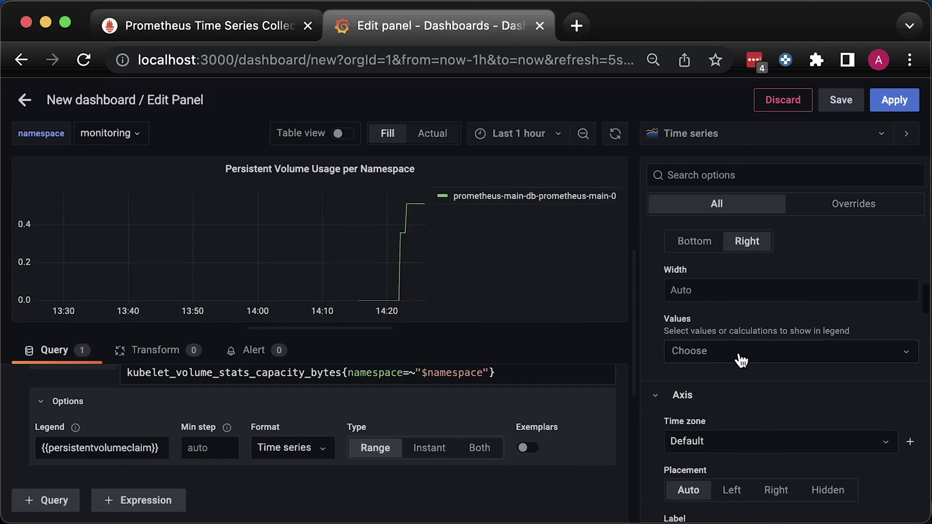
pyautogui.click(680, 352)
pyautogui.click(714, 384)
pyautogui.scroll(-5, 727, 396)
pyautogui.scroll(-15, 726, 394)
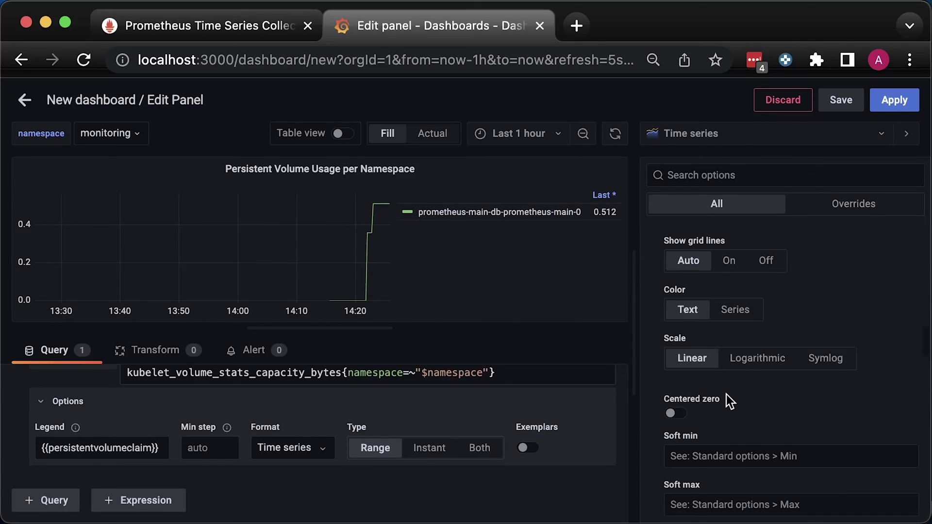
pyautogui.scroll(-5, 726, 395)
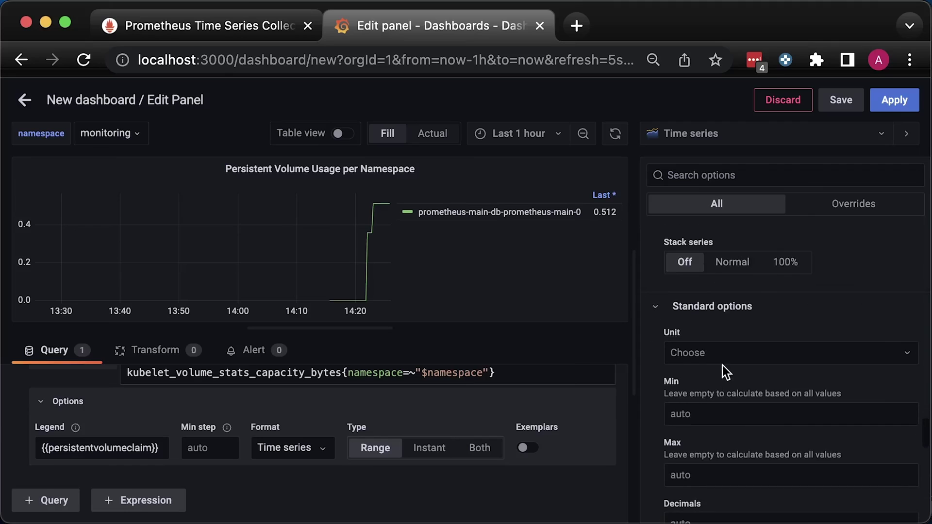
# Set the unit to Percent (0.0-1.0) with 1 decimal and apply the panel.
pyautogui.click(723, 352)
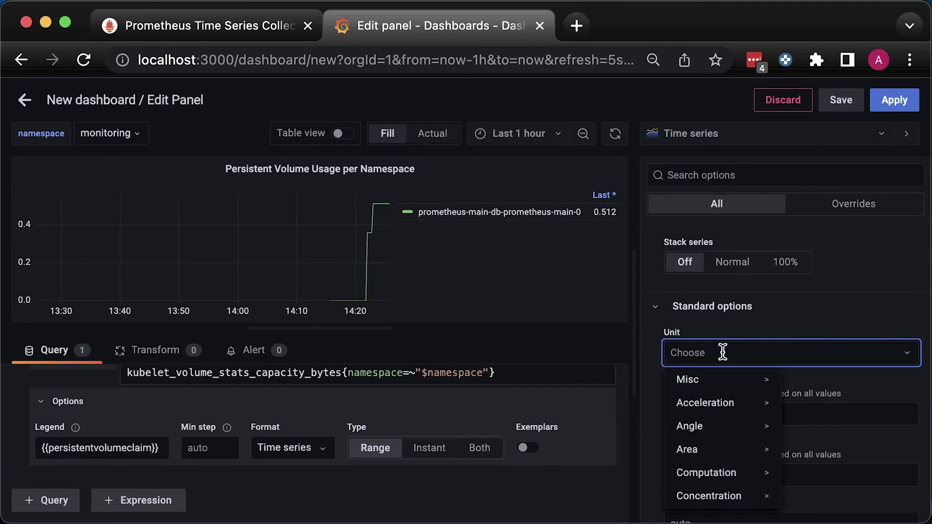
pyautogui.write('per')
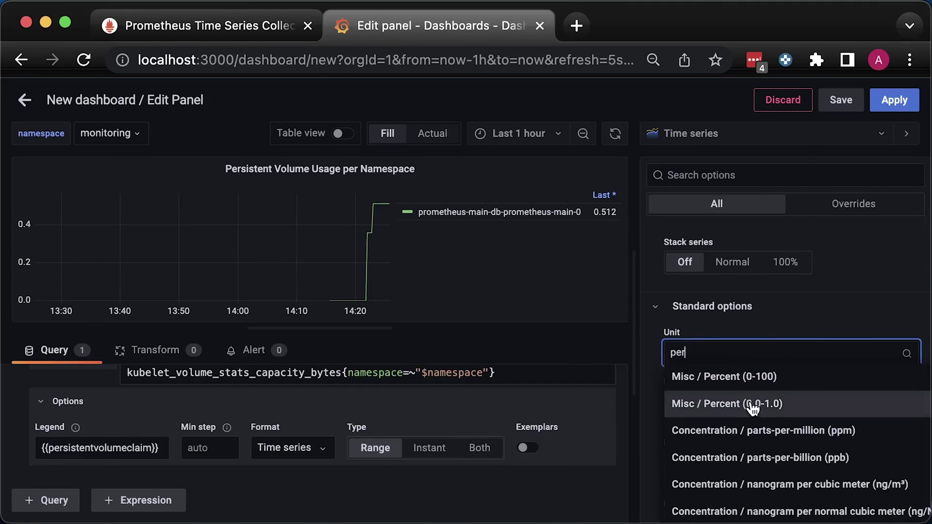
pyautogui.click(750, 403)
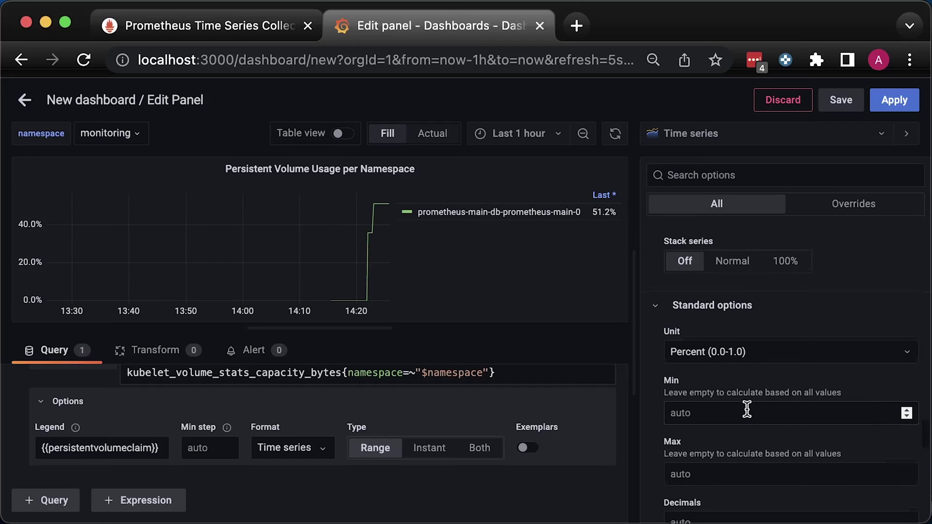
pyautogui.scroll(-3, 747, 410)
pyautogui.click(710, 427)
pyautogui.write('1')
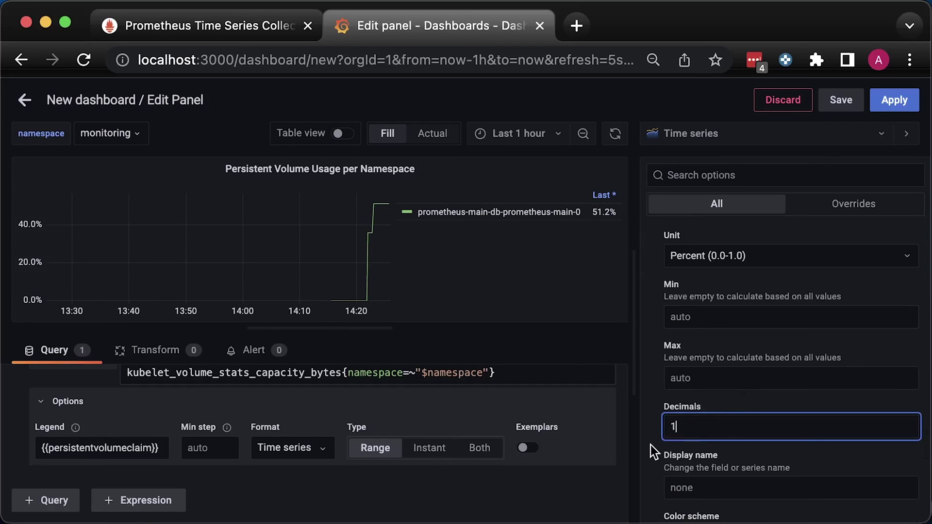
pyautogui.click(650, 445)
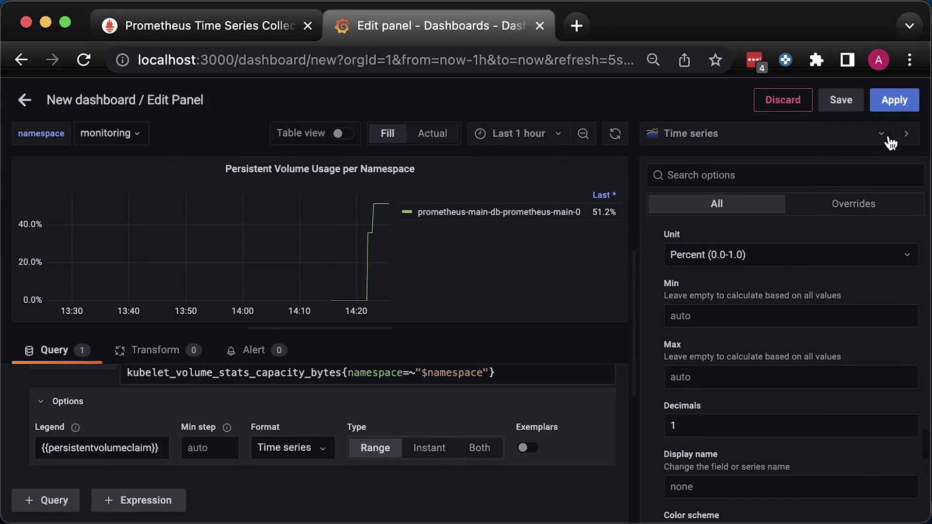
pyautogui.click(894, 99)
# Widen the panel, check the grafana and monitoring namespaces, then deploy kube-state-metrics with kubectl apply.
pyautogui.moveTo(474, 360); pyautogui.dragTo(911, 410)
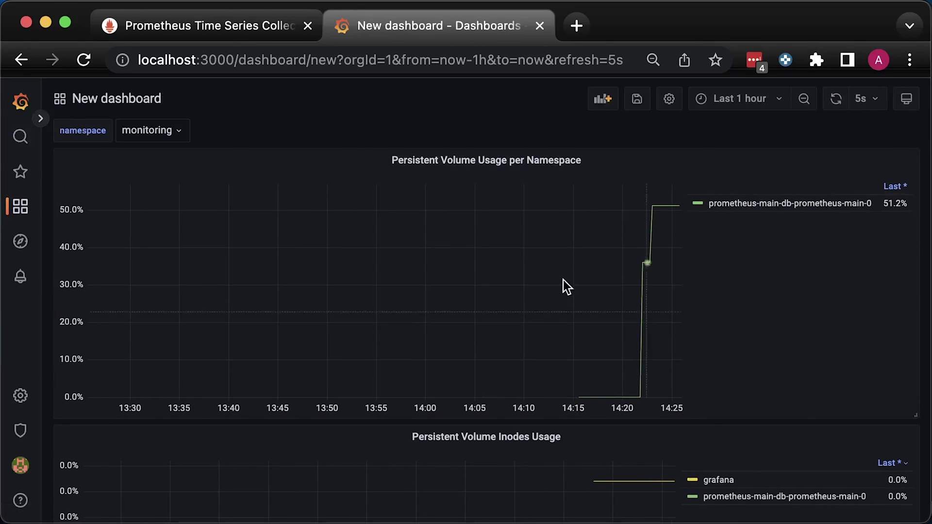
pyautogui.click(155, 135)
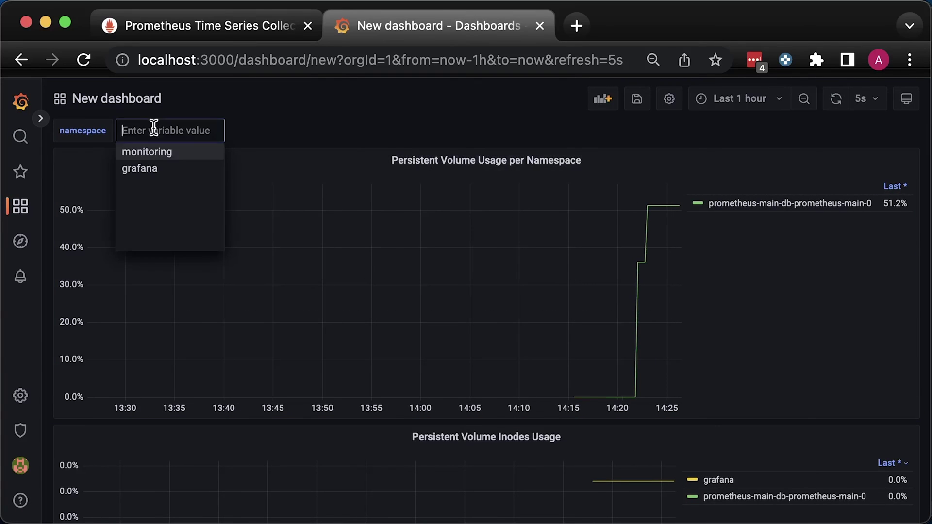
pyautogui.click(153, 169)
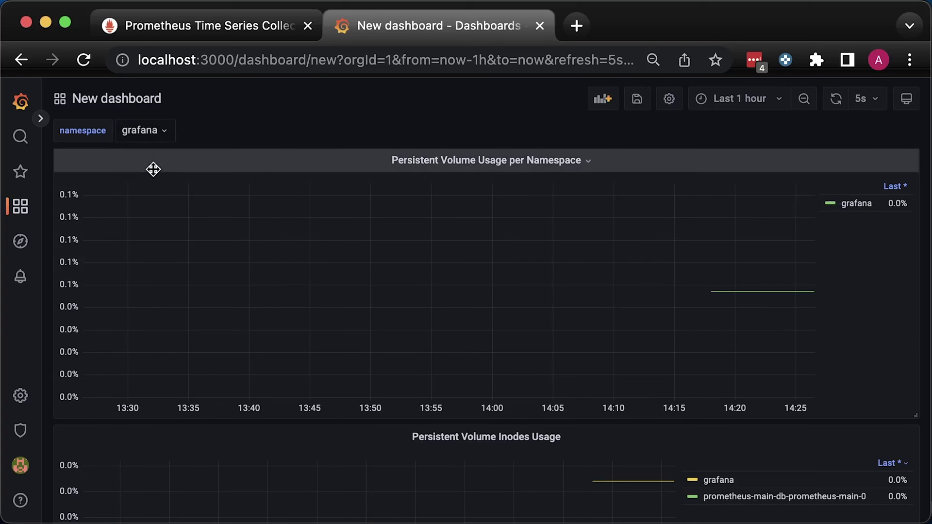
pyautogui.click(155, 129)
pyautogui.click(150, 152)
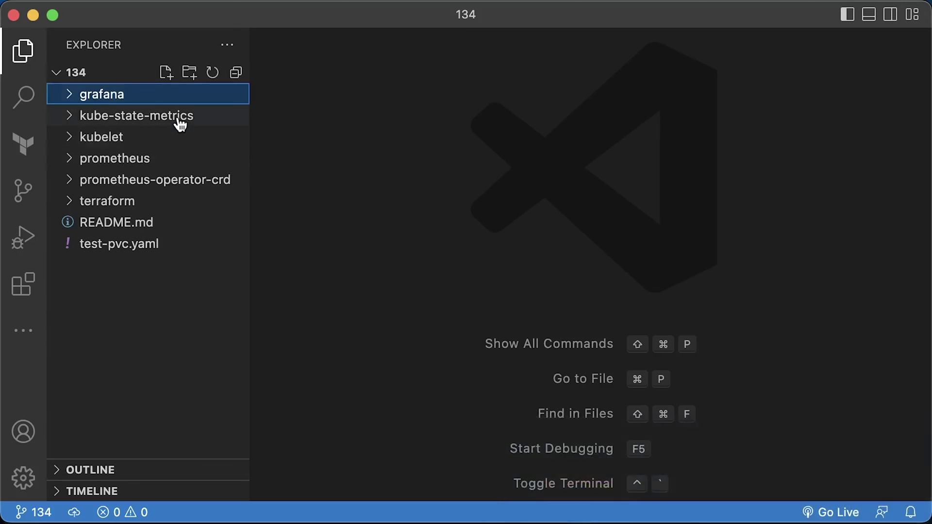
pyautogui.click(175, 117)
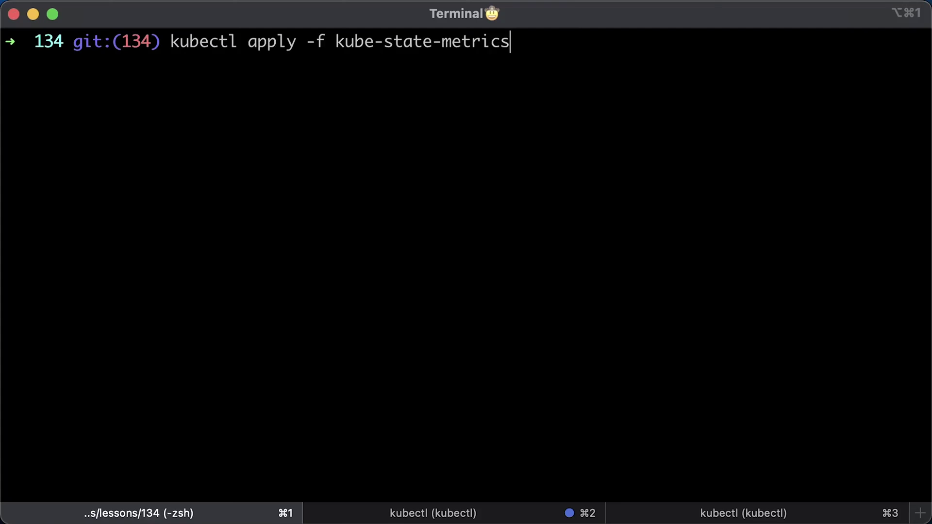
pyautogui.press('Return')
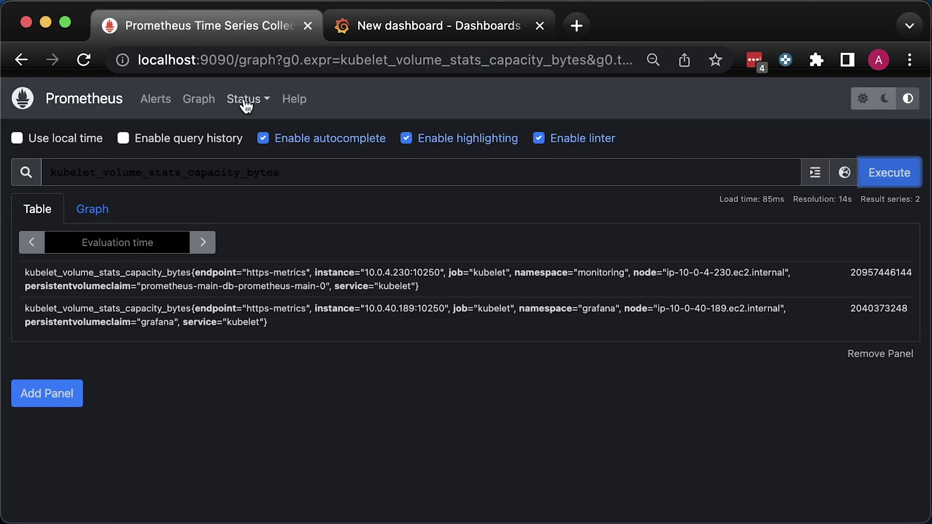
# Confirm kube-state-metrics is 1/1 up under Targets, then enter kube_vo in a new query.
pyautogui.click(244, 100)
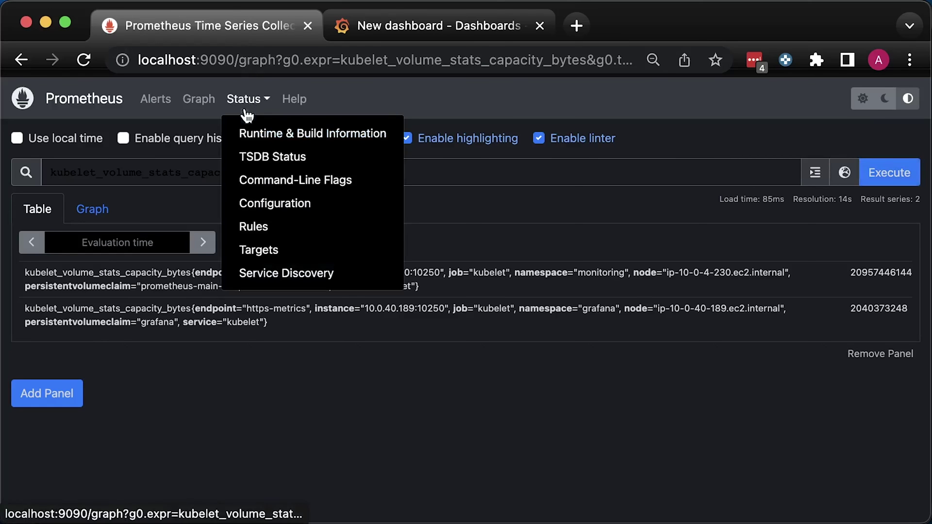
pyautogui.click(257, 250)
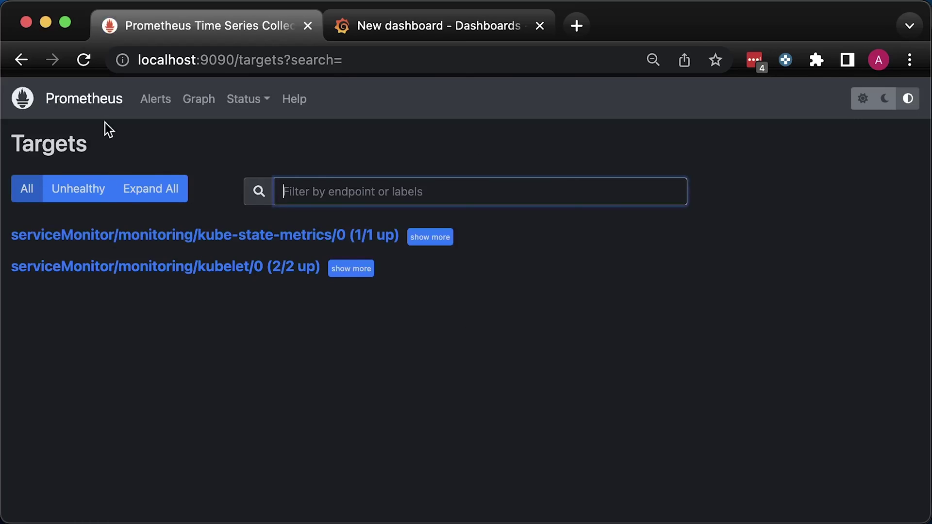
pyautogui.click(93, 103)
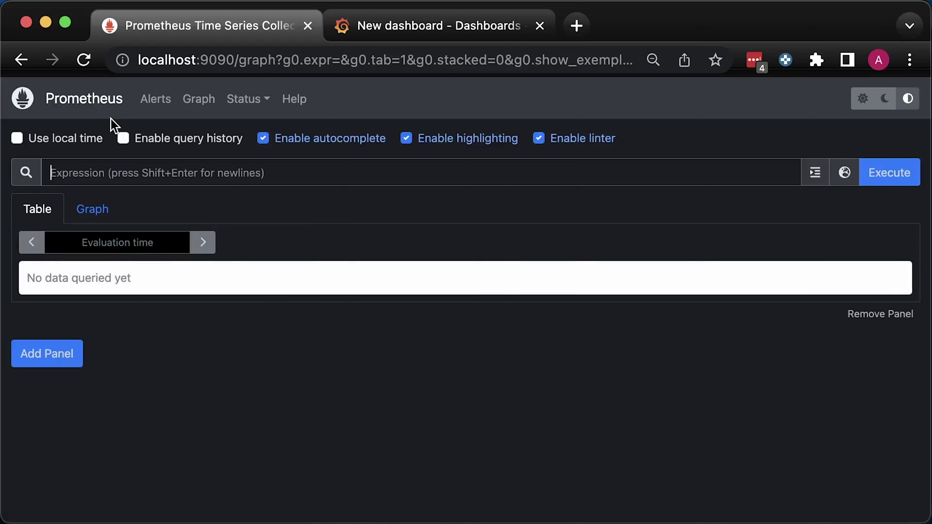
pyautogui.write('kube_vol')
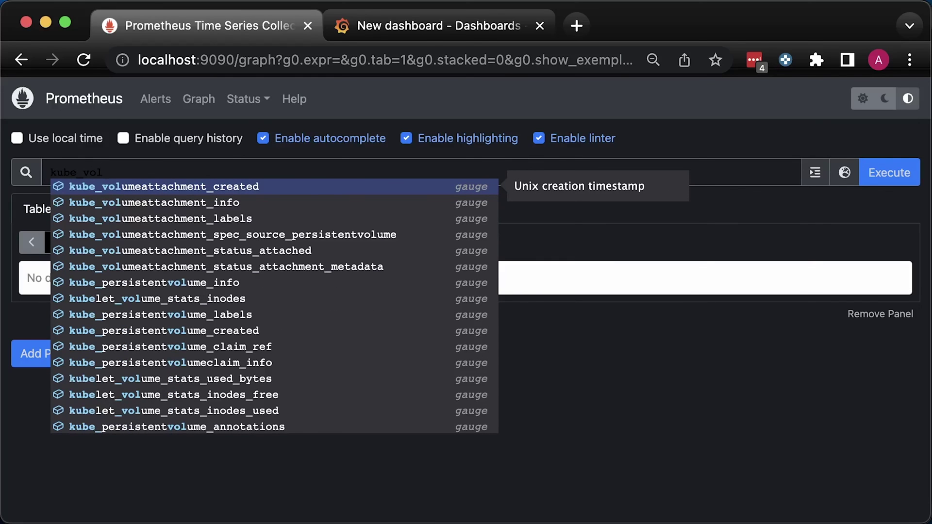
pyautogui.press('BackSpace')
pyautogui.press('BackSpace')
pyautogui.press('BackSpace')
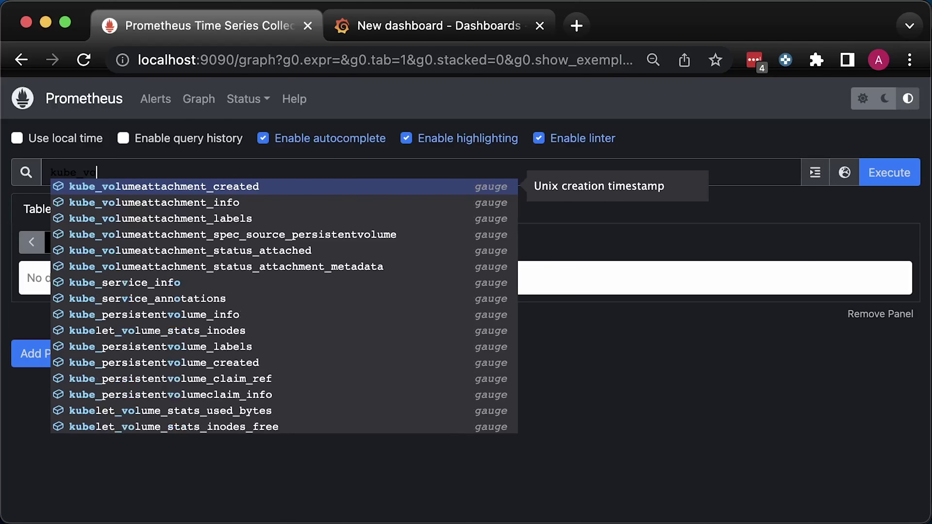
# Create a new empty Grafana panel titled 'Persistent Volume Claim Status by Phase'.
pyautogui.click(459, 24)
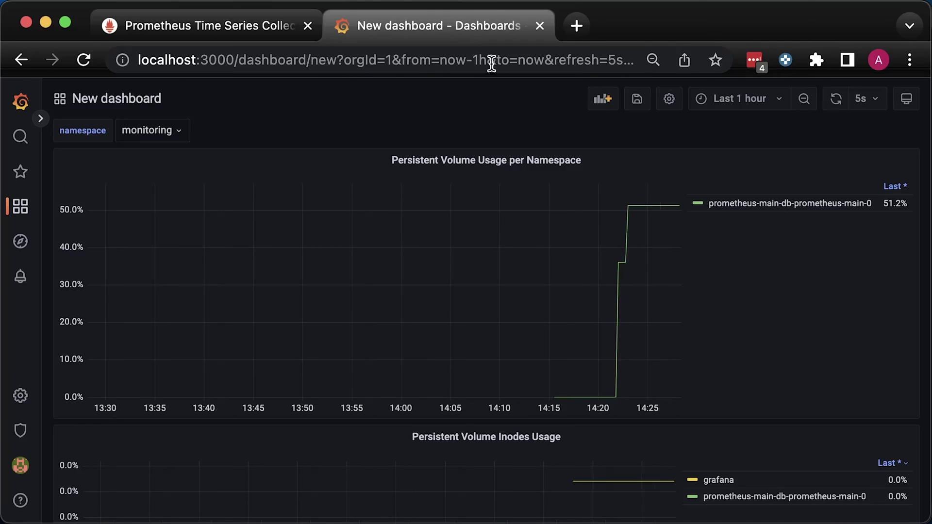
pyautogui.click(603, 101)
pyautogui.click(206, 214)
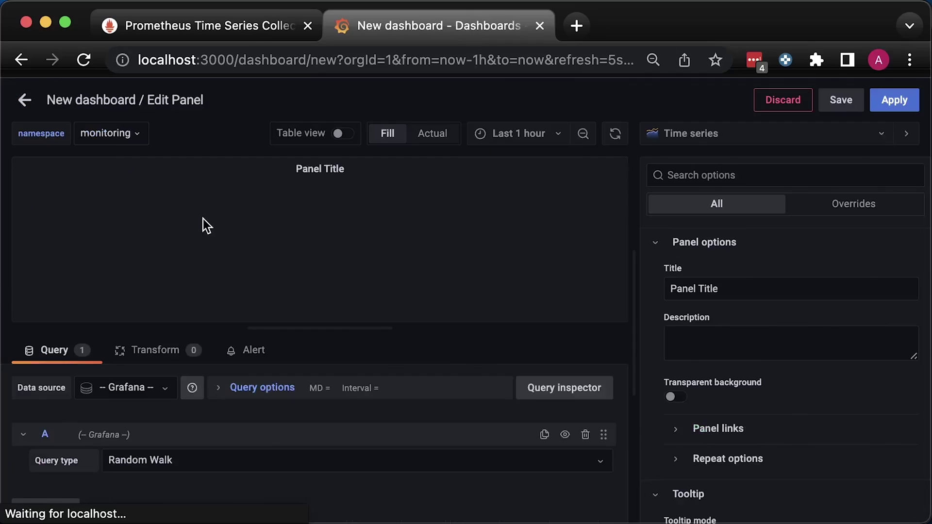
pyautogui.tripleClick(735, 284)
pyautogui.write('Persistent Volume Claim Status by Phase')
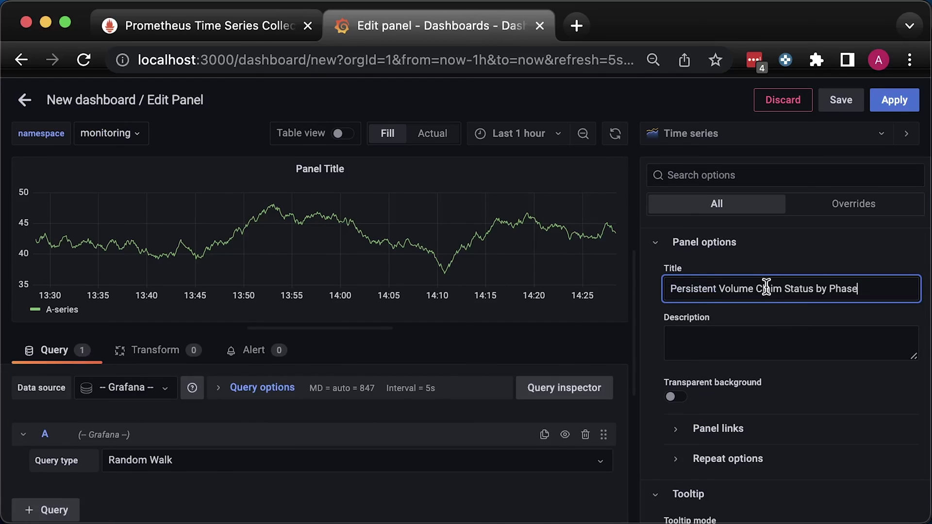
# Use the Main data source with the Pending-phase kube_persistentvolumeclaim_status_phase query.
pyautogui.click(140, 389)
pyautogui.click(124, 414)
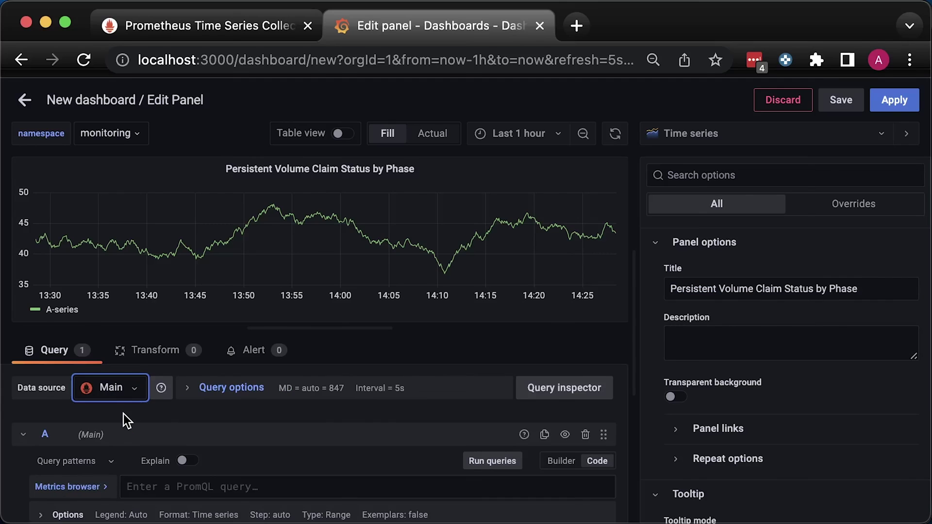
pyautogui.write('kube_persistentvolumeclaim_status_phase{phase="Pending"} == 1')
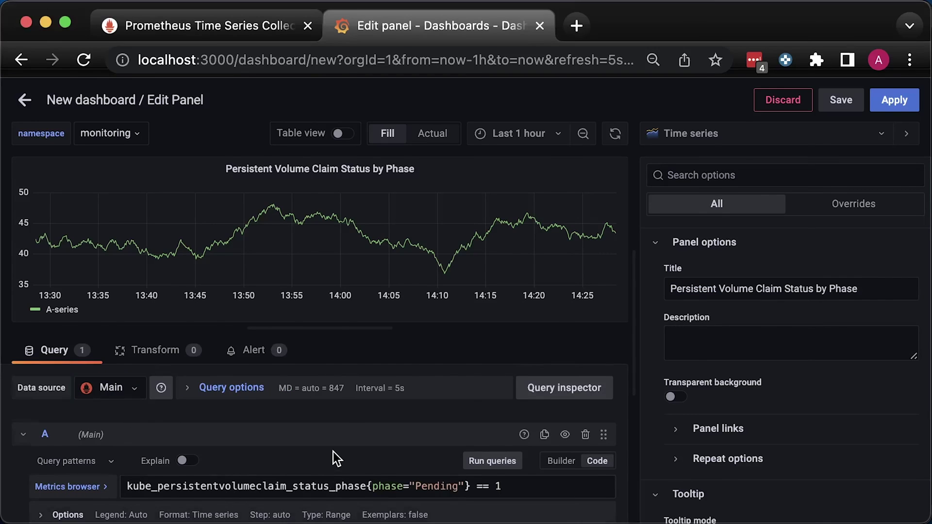
pyautogui.scroll(-2, 334, 456)
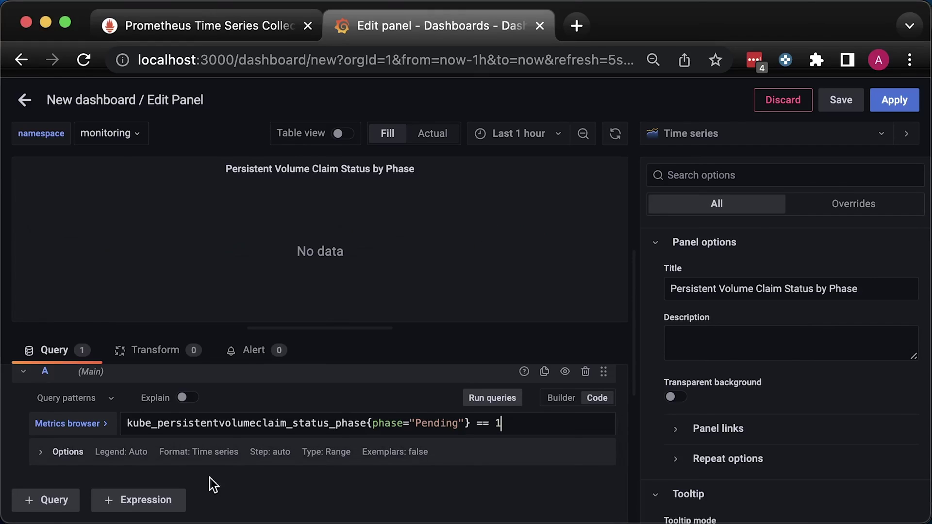
# Give the Pending query a custom legend {{phase}} - {{persistentvolumeclaim}}.
pyautogui.click(49, 452)
pyautogui.scroll(-2, 139, 465)
pyautogui.click(119, 450)
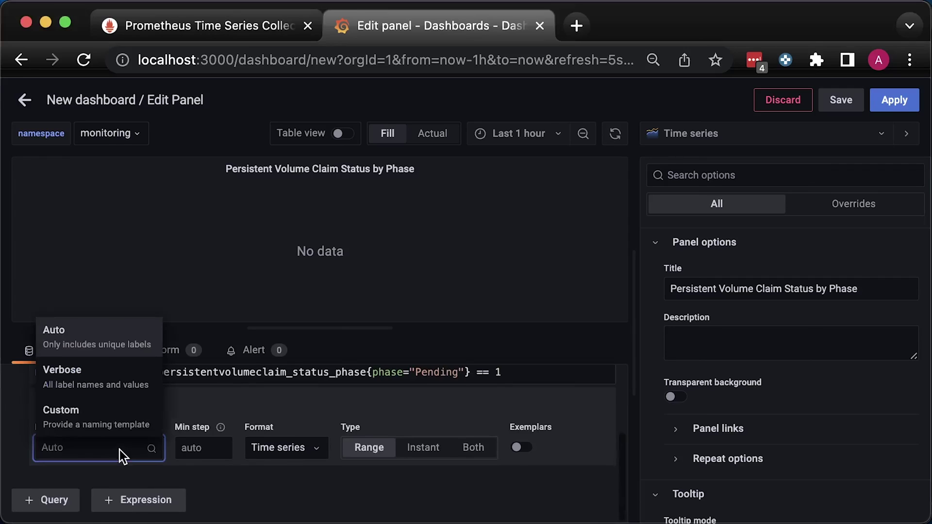
pyautogui.click(122, 416)
pyautogui.write('{{phase}} - {{persistentvolumeclaim}}')
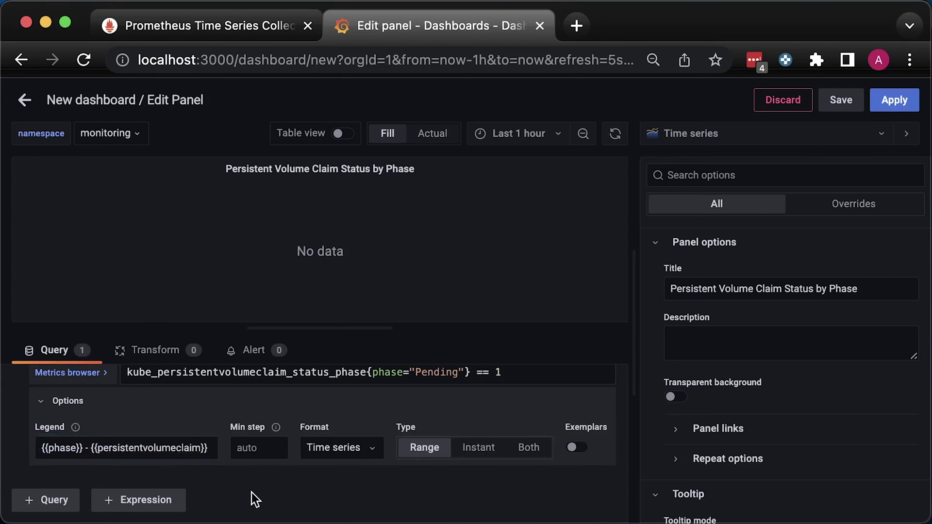
# Add the Lost-phase claims query as query B with the same custom legend.
pyautogui.click(46, 502)
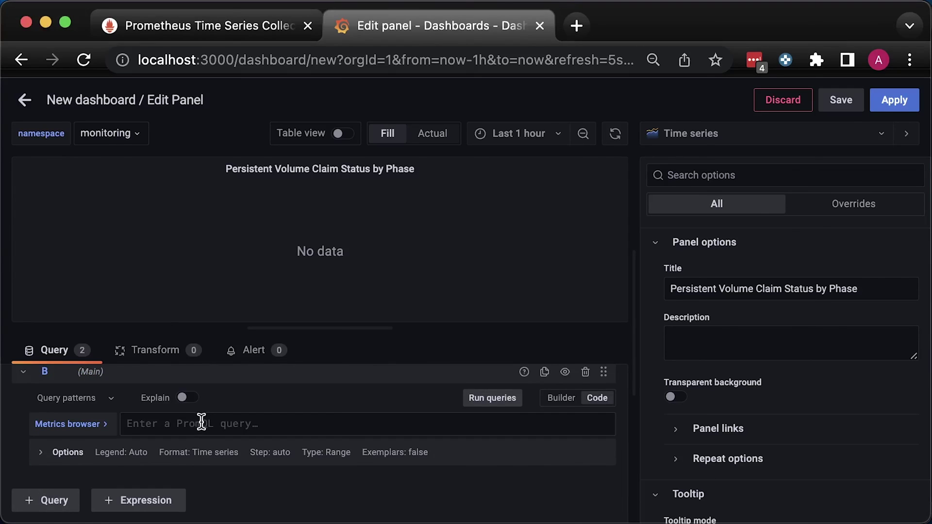
pyautogui.click(202, 423)
pyautogui.write('kube_persistentvolumeclaim_status_phase{phase="Lost"} == 1')
pyautogui.click(68, 452)
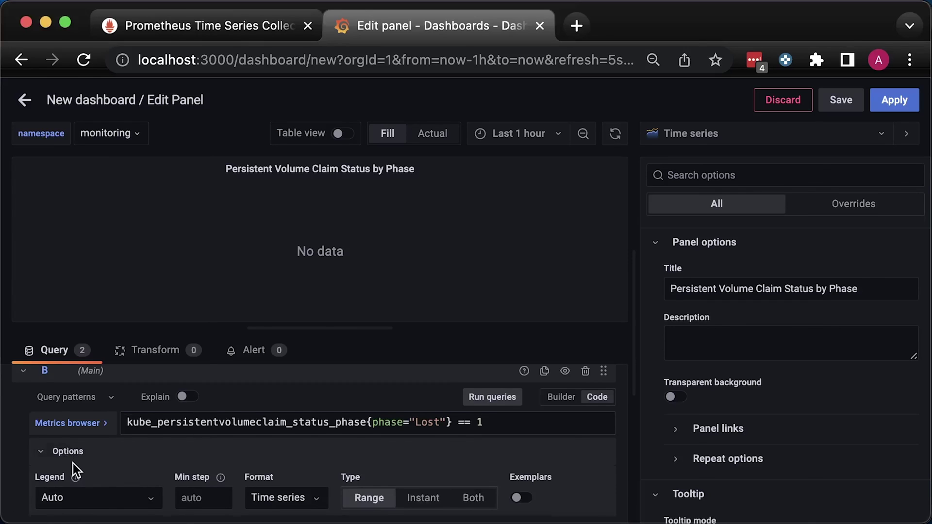
pyautogui.scroll(-2, 73, 464)
pyautogui.click(73, 452)
pyautogui.click(85, 414)
pyautogui.click(131, 447)
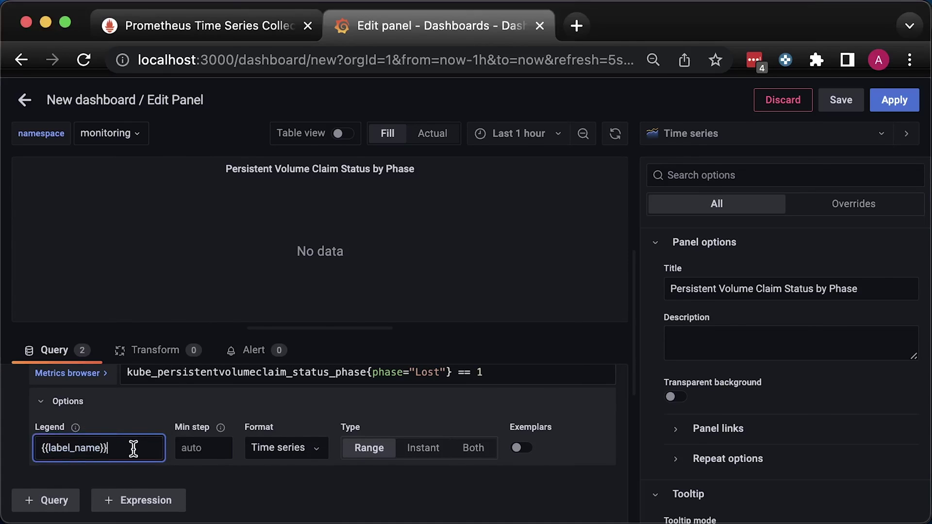
pyautogui.press('super+a')
pyautogui.write('{{phase}} - {{persistentvolumeclaim}}')
pyautogui.click(251, 496)
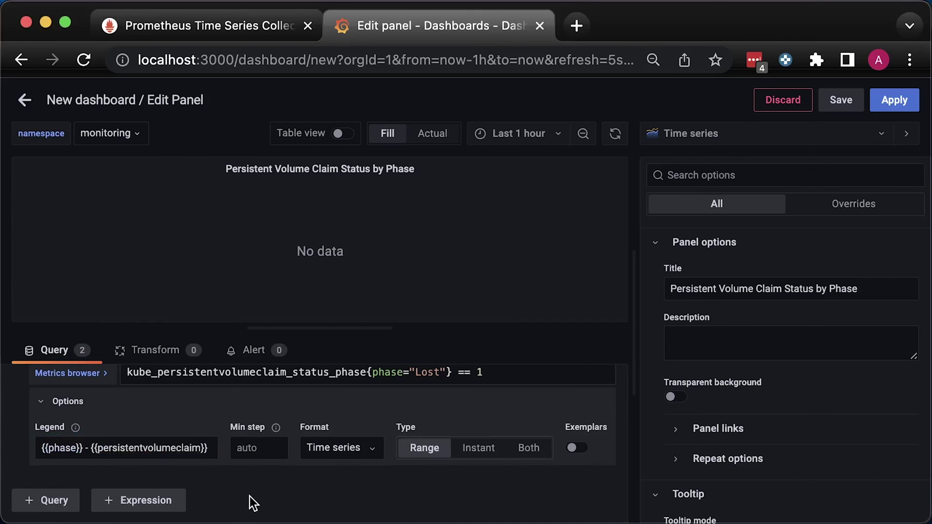
# Add the Bound-phase claims query as query C with the same custom legend.
pyautogui.click(28, 504)
pyautogui.click(207, 425)
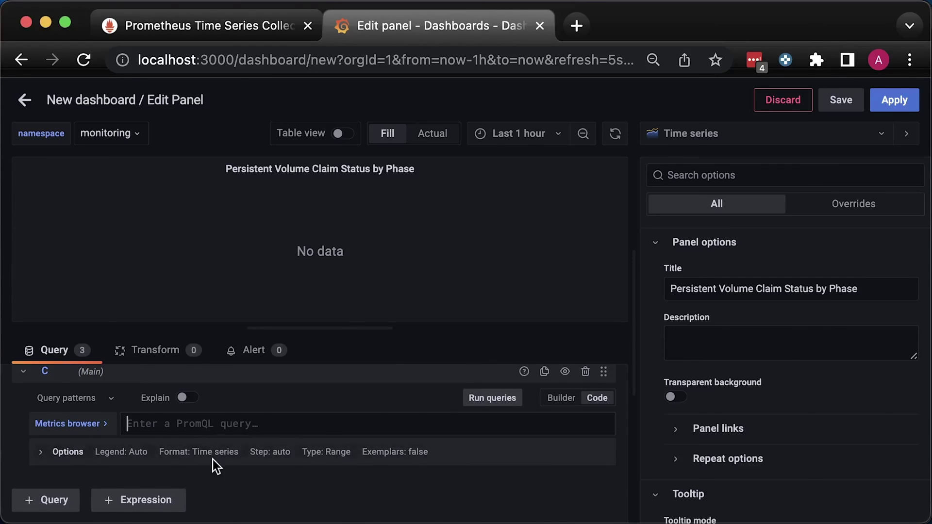
pyautogui.write('kube_persistentvolumeclaim_status_phase{phase="Bound"} == 1')
pyautogui.click(158, 482)
pyautogui.click(64, 451)
pyautogui.click(69, 500)
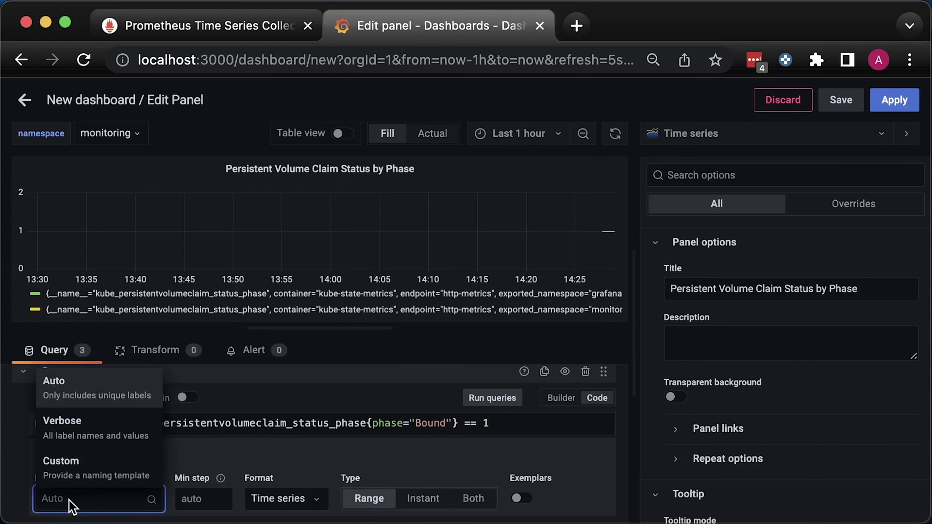
pyautogui.click(63, 465)
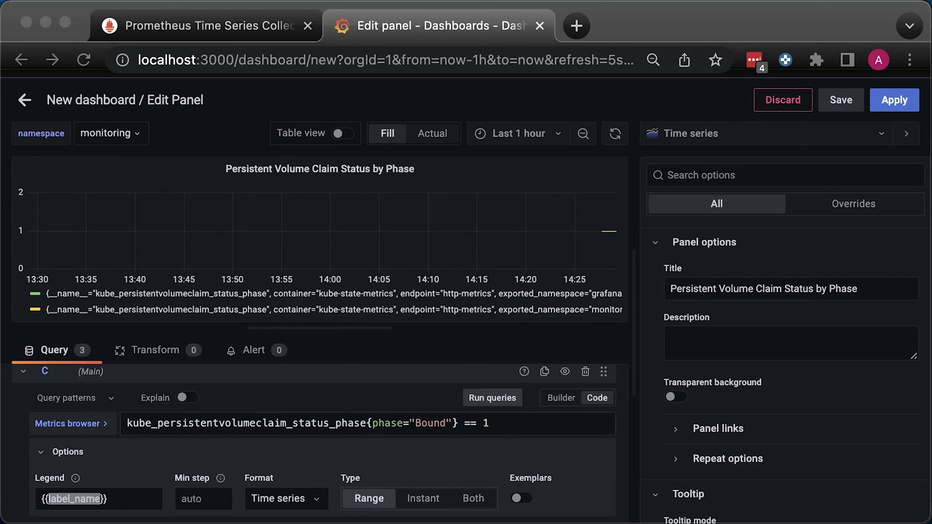
pyautogui.hotkey('ctrl', 'a')
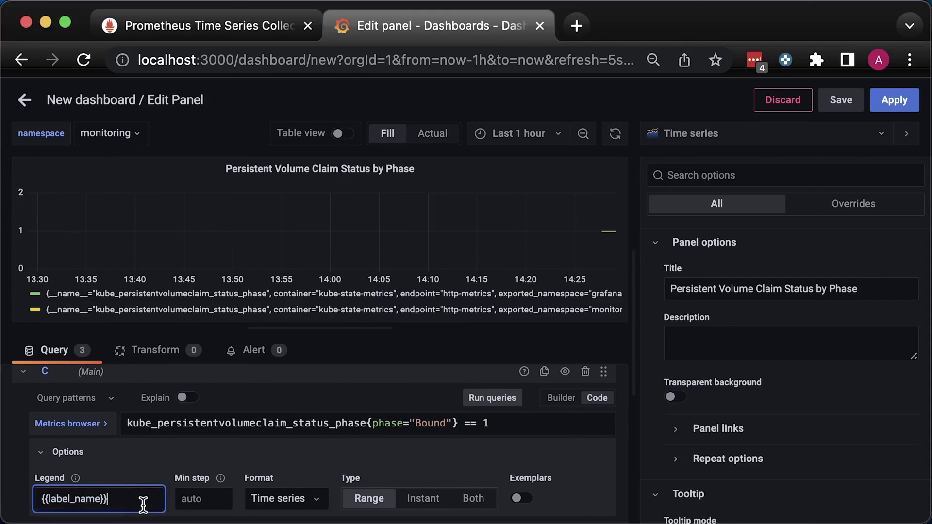
pyautogui.write('{{phase}} - {{persistentvolumeclaim}}')
pyautogui.click(216, 456)
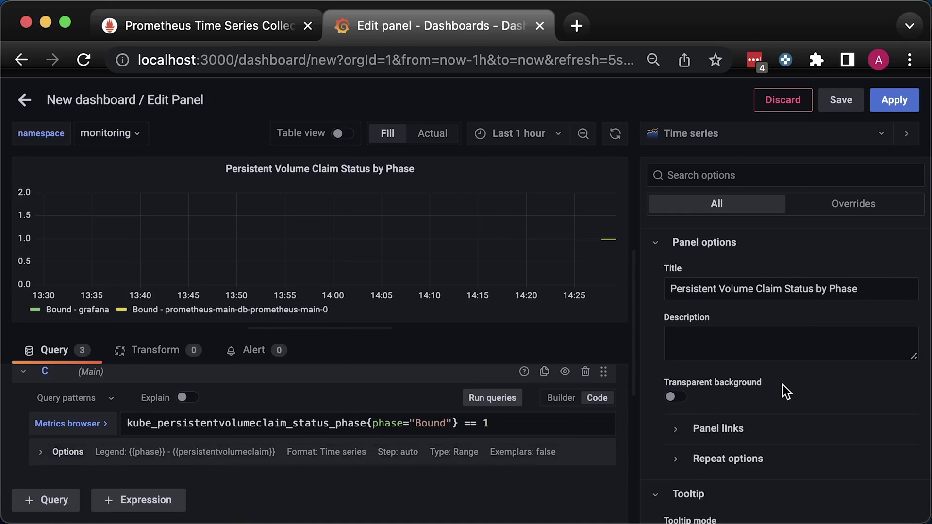
# Set the legend mode to Table with placement Right, leaving no value calculations.
pyautogui.scroll(-6, 787, 389)
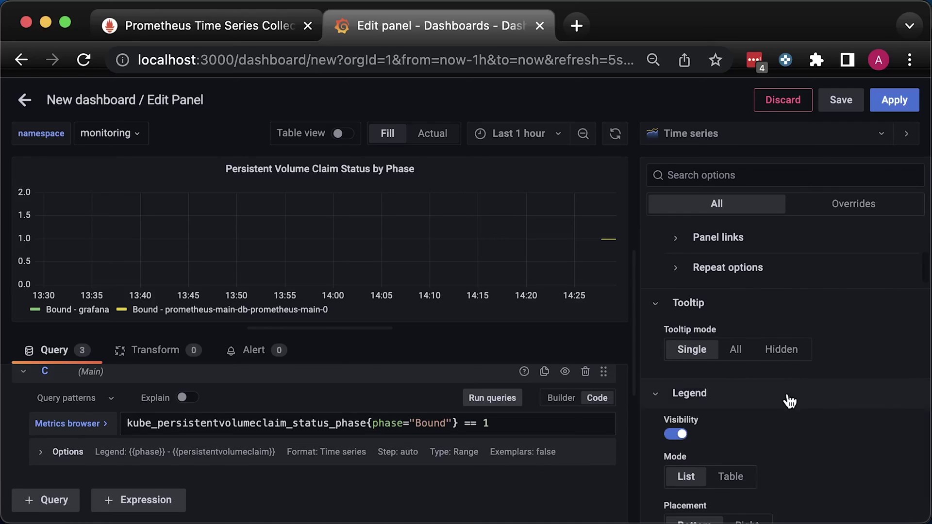
pyautogui.scroll(-2, 789, 401)
pyautogui.click(730, 313)
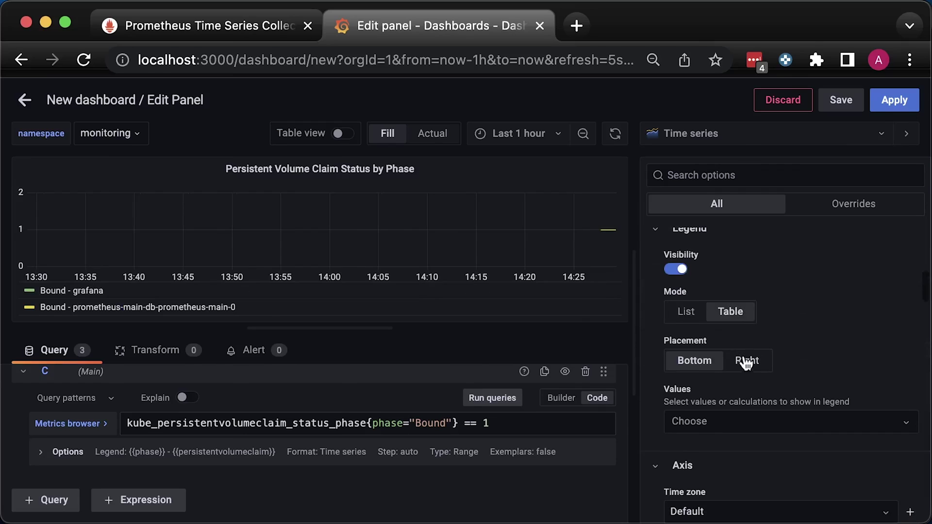
pyautogui.click(746, 362)
pyautogui.scroll(-2, 826, 355)
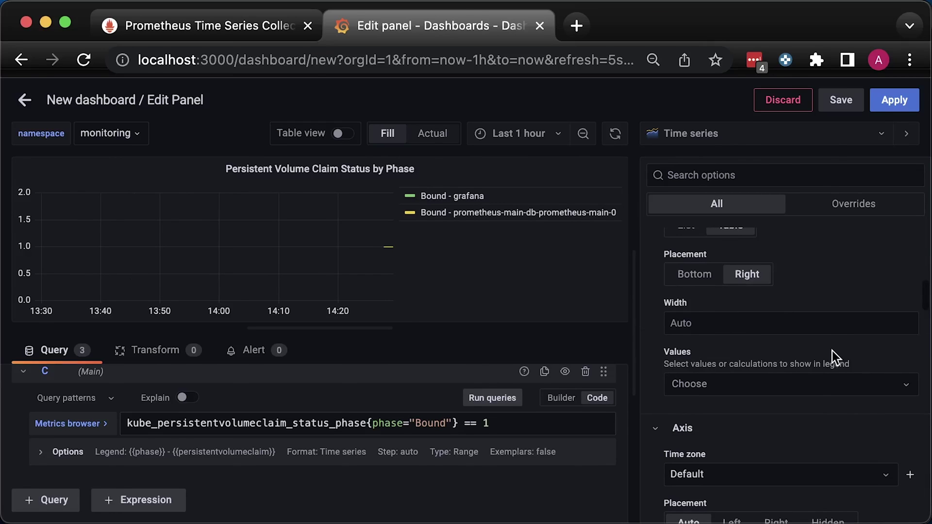
pyautogui.click(812, 388)
pyautogui.click(829, 352)
pyautogui.scroll(-7, 794, 351)
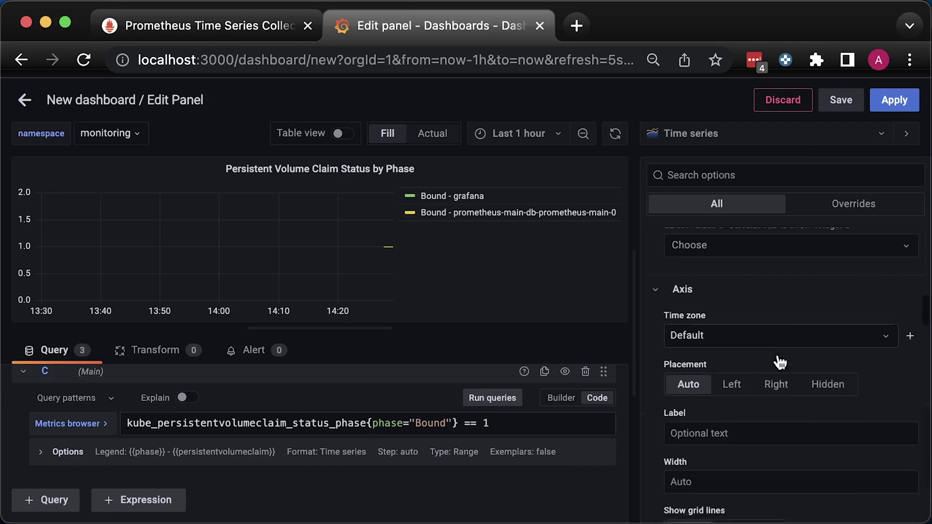
# Apply the panel and stretch it to full dashboard width.
pyautogui.click(895, 101)
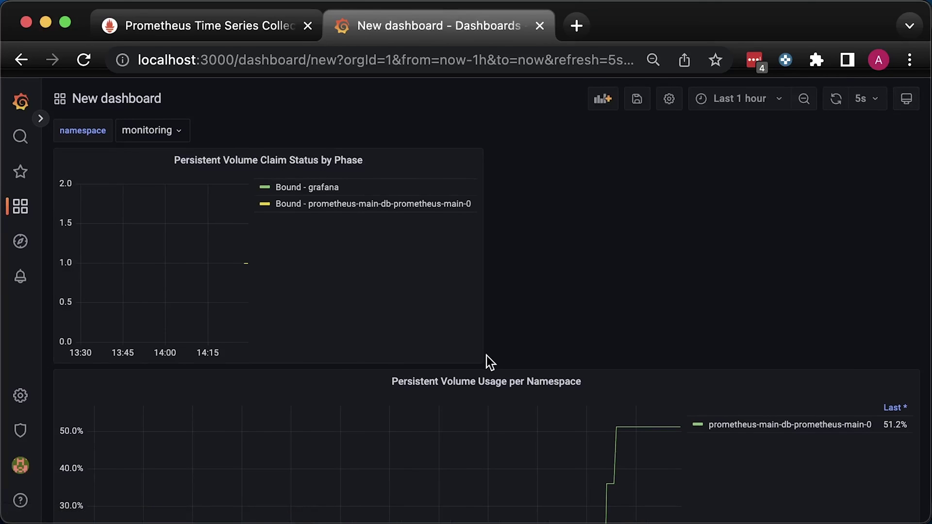
pyautogui.moveTo(522, 363); pyautogui.dragTo(922, 391)
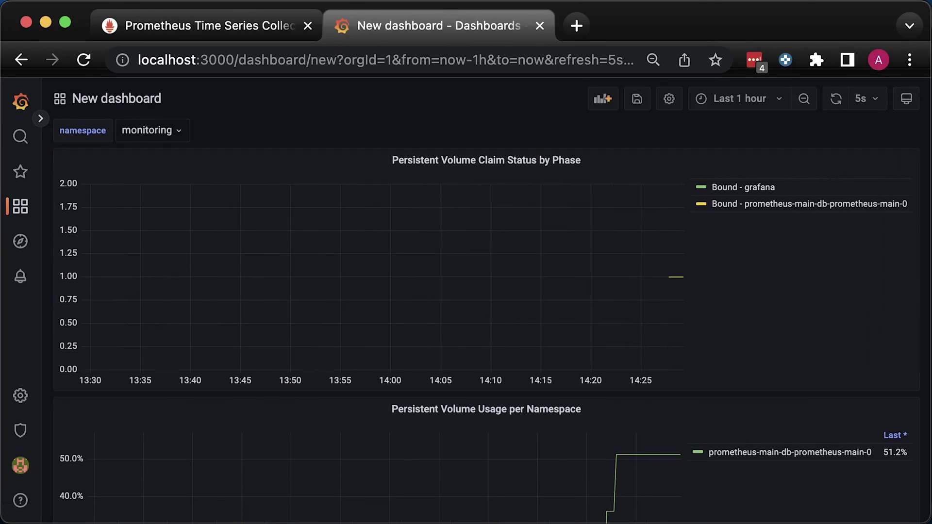
pyautogui.click(603, 99)
# Create a new panel titled 'Persistent Volume Status by Phase' on the Main data source.
pyautogui.click(189, 238)
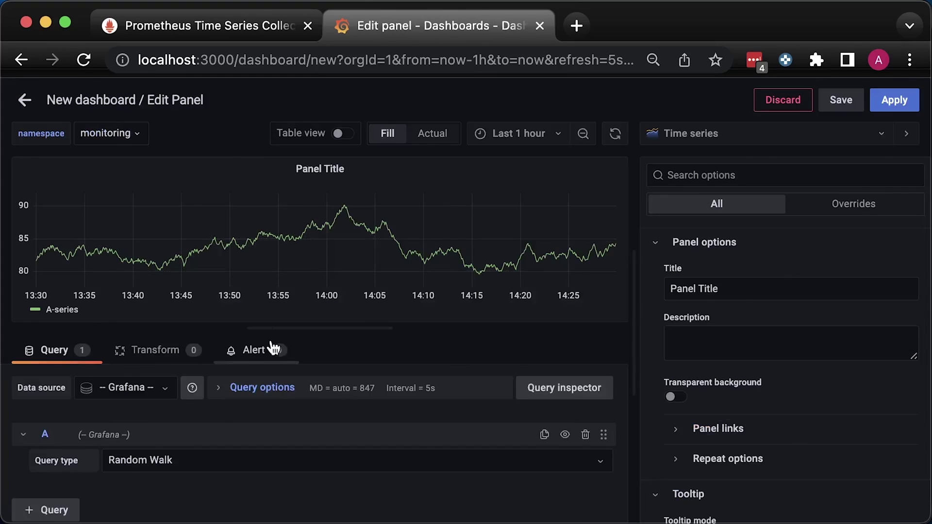
pyautogui.click(761, 293)
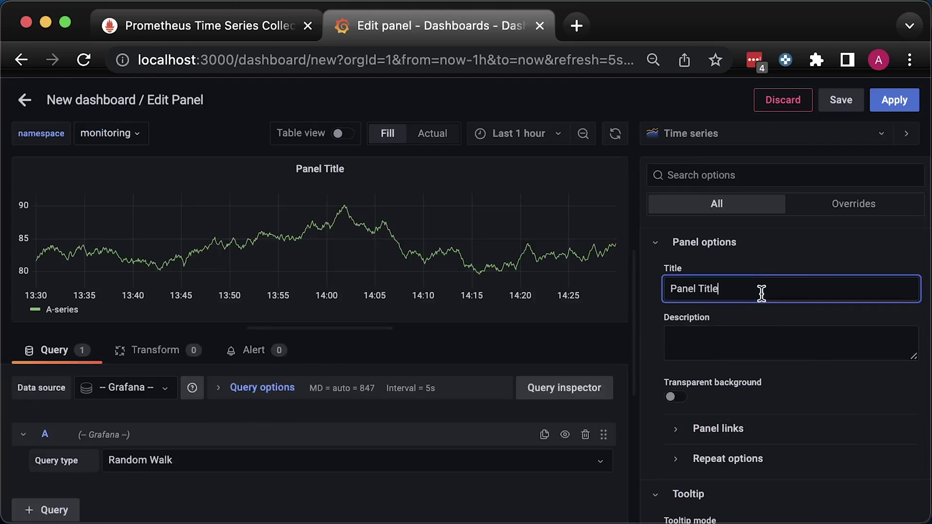
pyautogui.hotkey('ctrl', 'a')
pyautogui.write('Persistent Volume Status by Phase')
pyautogui.click(558, 488)
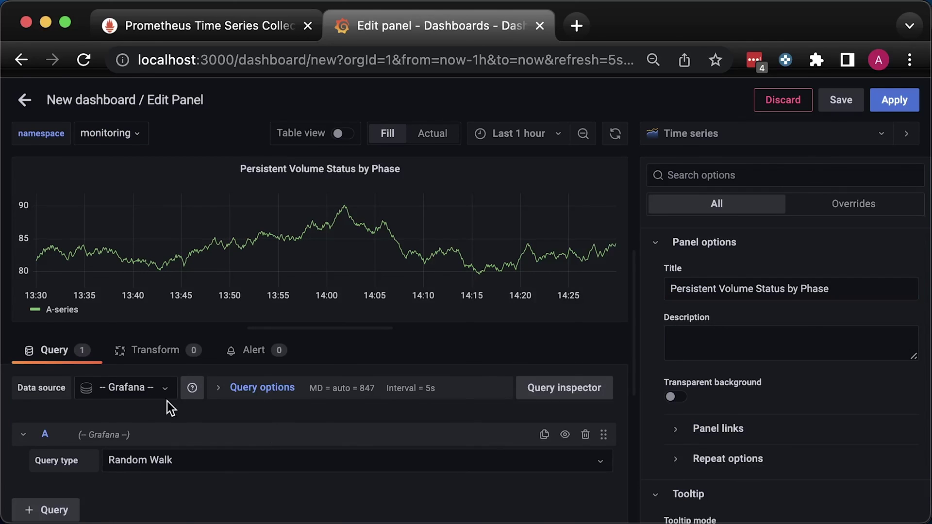
pyautogui.click(141, 388)
pyautogui.click(113, 412)
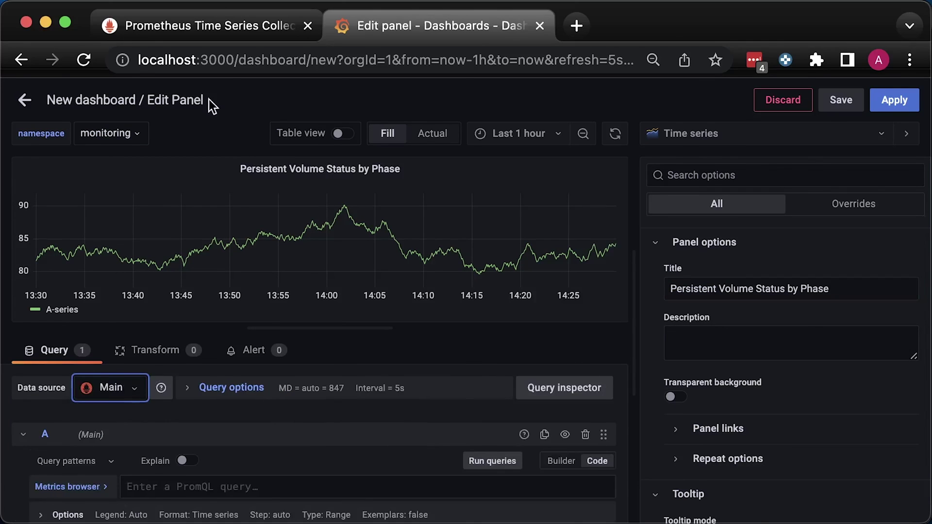
# Add the Bound-phase volume query with custom legend {{phase}} - {{persistentvolume}}.
pyautogui.click(204, 486)
pyautogui.write('kube_persistentvolume_status_phase{phase="Bound"} == 1')
pyautogui.scroll(-3, 226, 485)
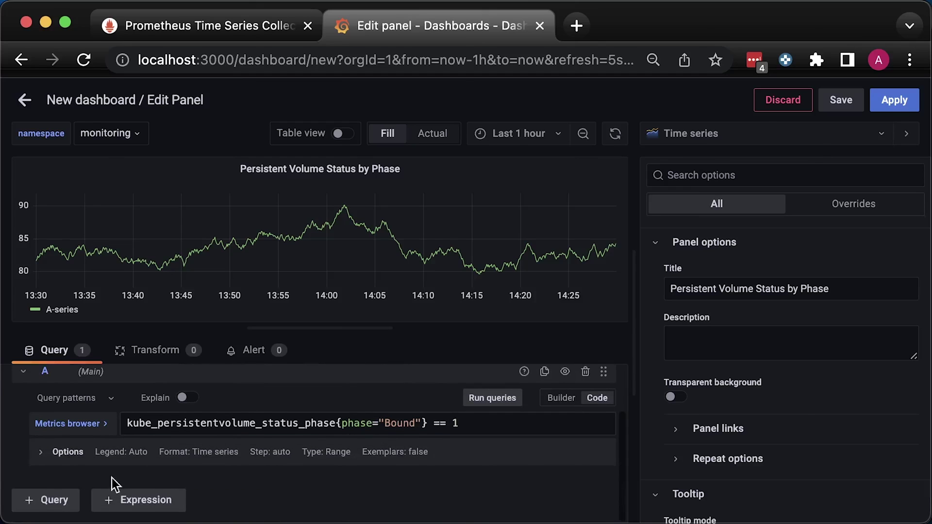
pyautogui.click(76, 456)
pyautogui.scroll(-2, 126, 463)
pyautogui.click(124, 448)
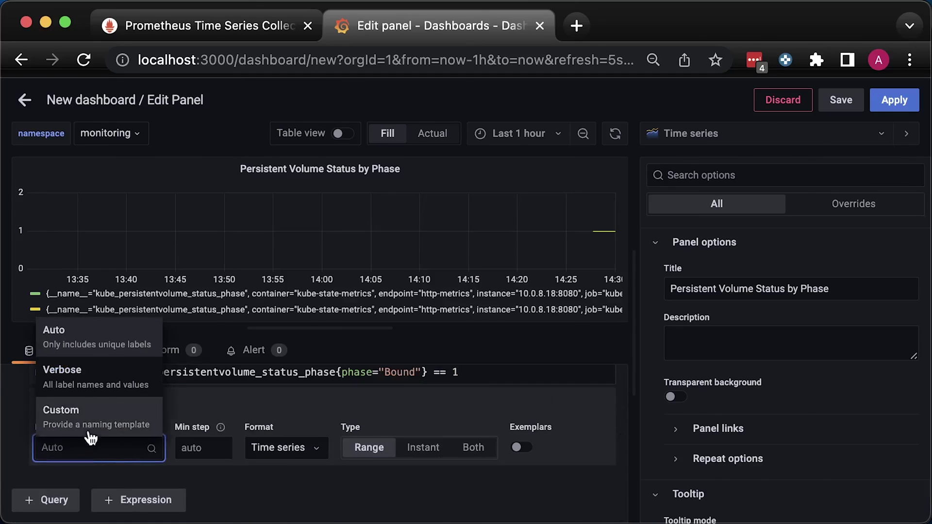
pyautogui.click(81, 418)
pyautogui.write('phase}} - {{persistentvolume')
# Add the Failed-phase volume query as query B with the same custom legend.
pyautogui.click(247, 485)
pyautogui.write('kube_persistentvolume_status_phase{phase="Failed"} == 1')
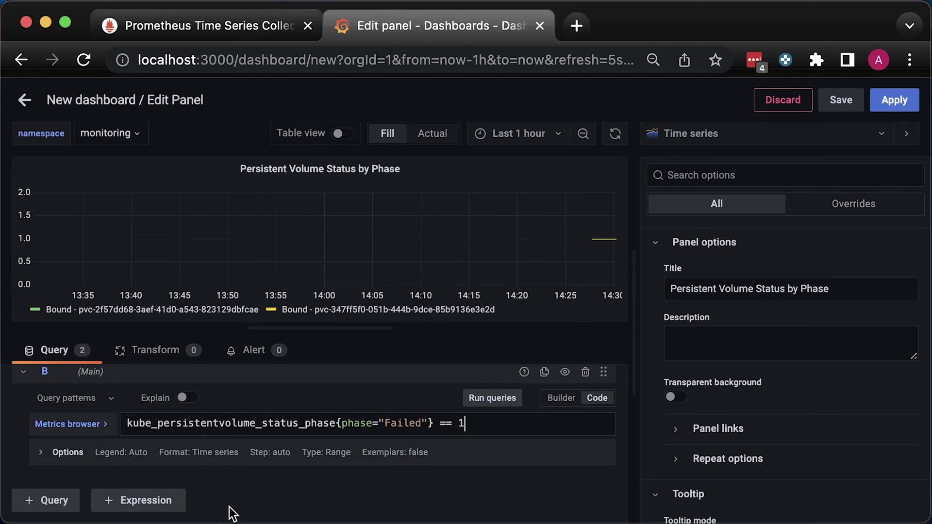
pyautogui.click(73, 454)
pyautogui.scroll(-2, 112, 447)
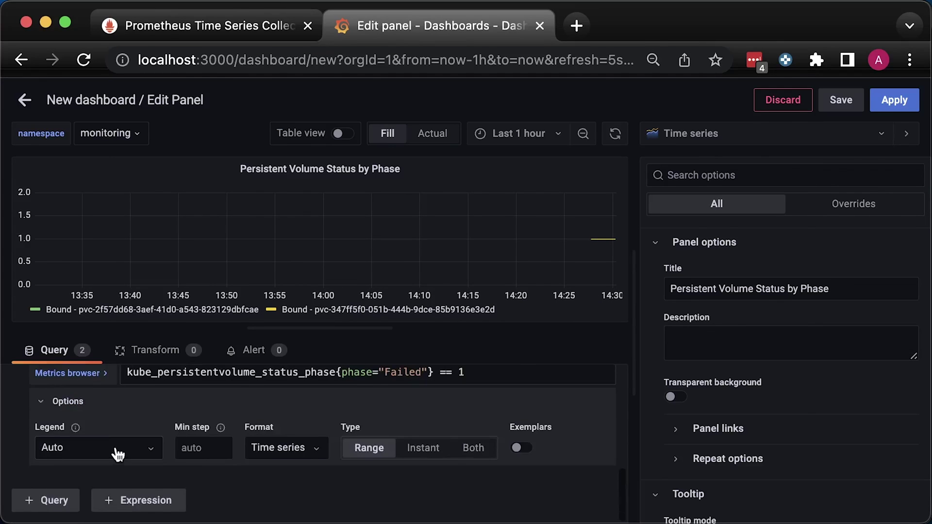
pyautogui.click(111, 447)
pyautogui.click(105, 418)
pyautogui.write('{{phase}} - {{persistentvolume}}')
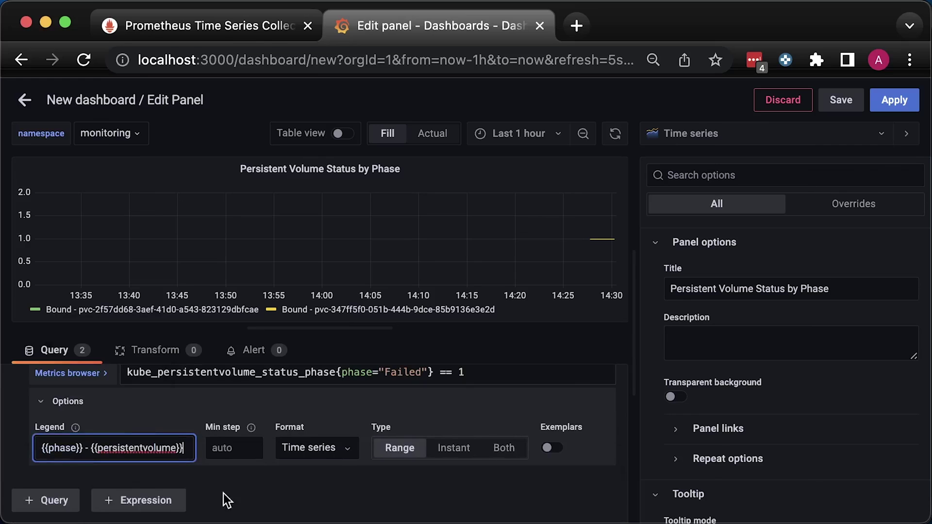
pyautogui.click(46, 500)
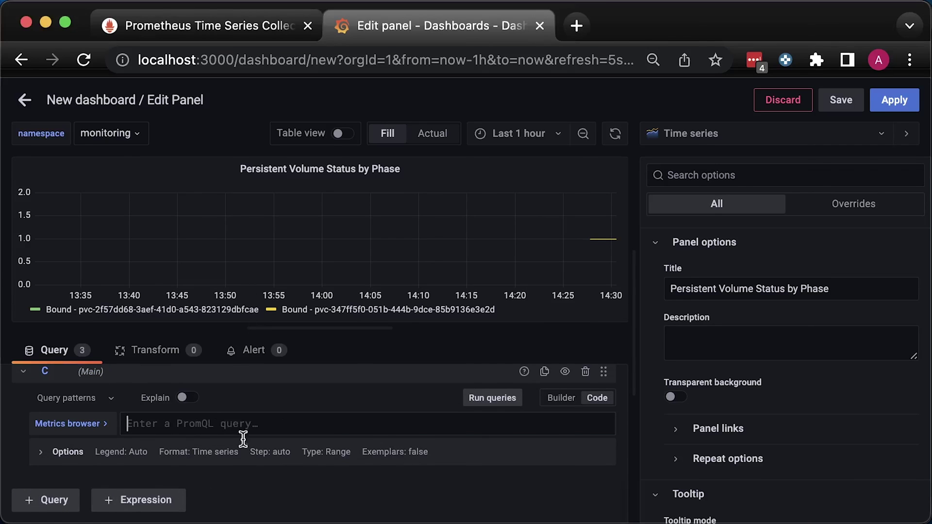
# Add the Pending-phase volume query as query C with custom legend {{phase}} - {{persistentvolume}}.
pyautogui.write('kube_persistentvolume_status_phase{phase="Pending"} == 1')
pyautogui.click(68, 452)
pyautogui.click(75, 500)
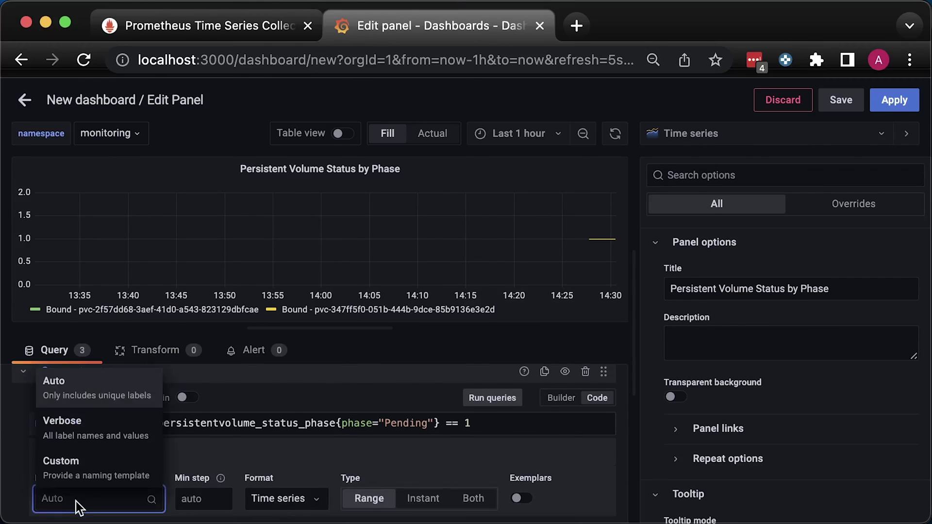
pyautogui.click(84, 457)
pyautogui.write('{{phase}} - {{persistentvolume}}')
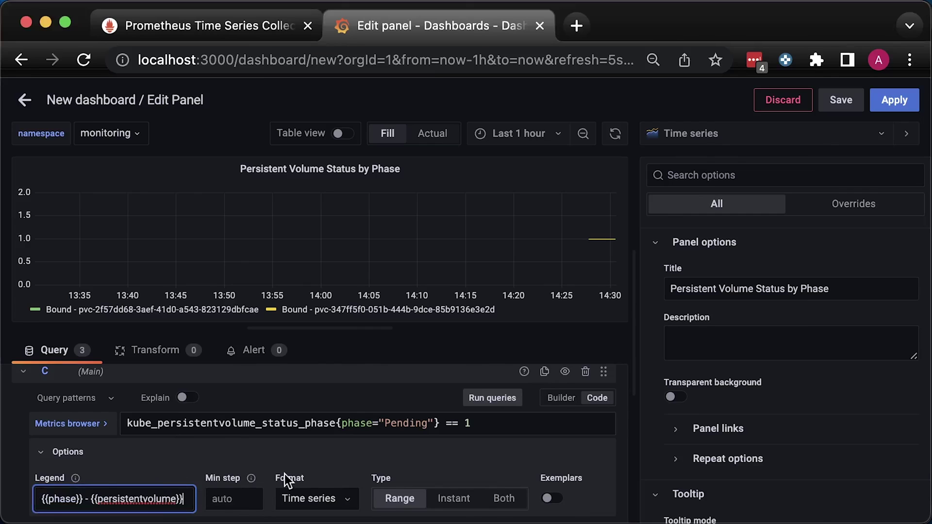
pyautogui.scroll(-1, 167, 453)
# Add the Available-phase volume query as query D with the same custom legend.
pyautogui.click(73, 501)
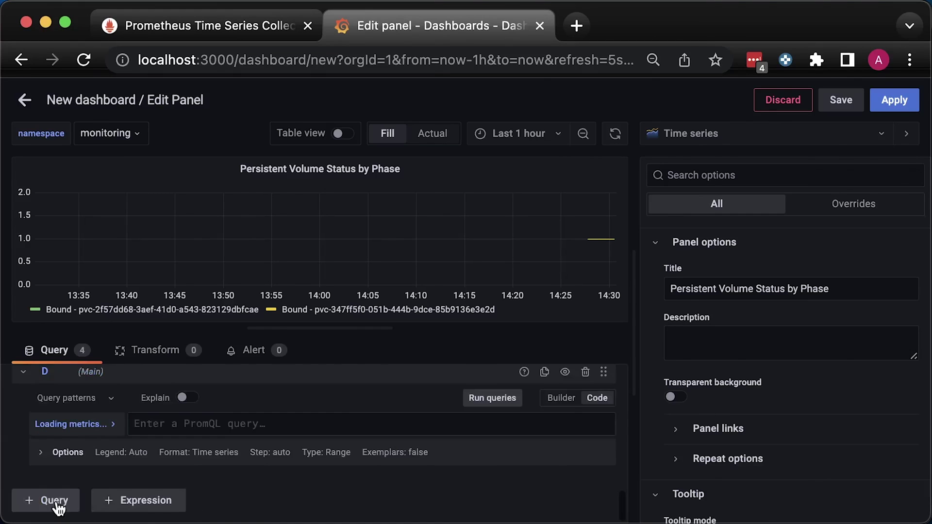
pyautogui.click(286, 424)
pyautogui.write('kube_persistentvolume_status_phase{phase="Available"} == 1')
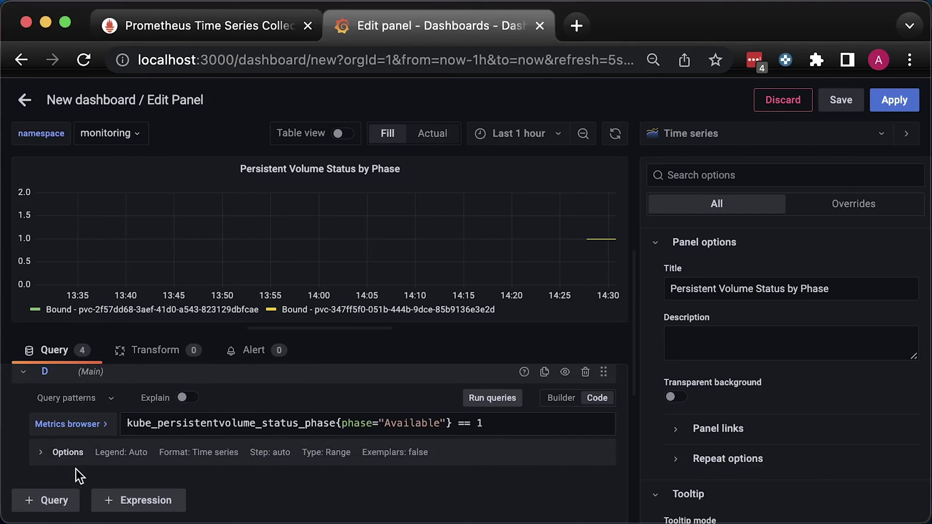
pyautogui.click(73, 453)
pyautogui.scroll(-1, 82, 461)
pyautogui.click(84, 450)
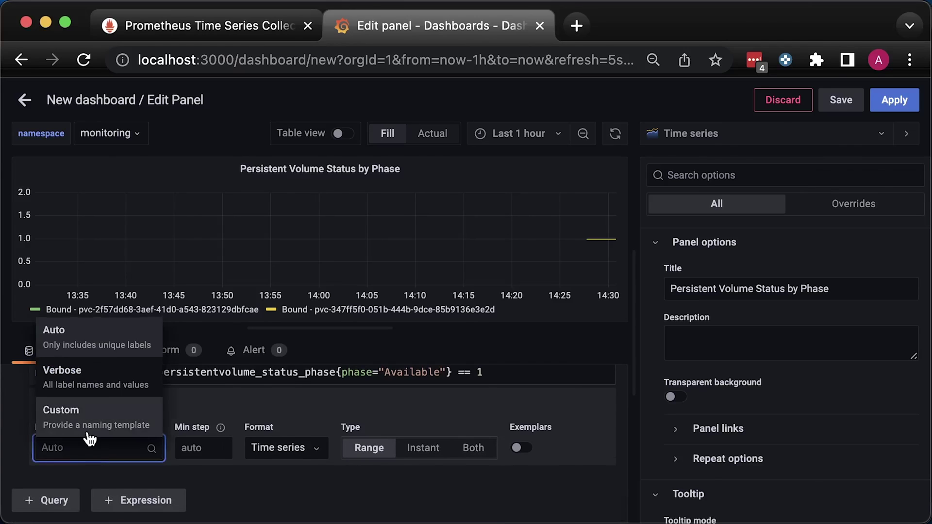
pyautogui.click(73, 416)
pyautogui.write('{{phase}} - {{persistentvolume}}')
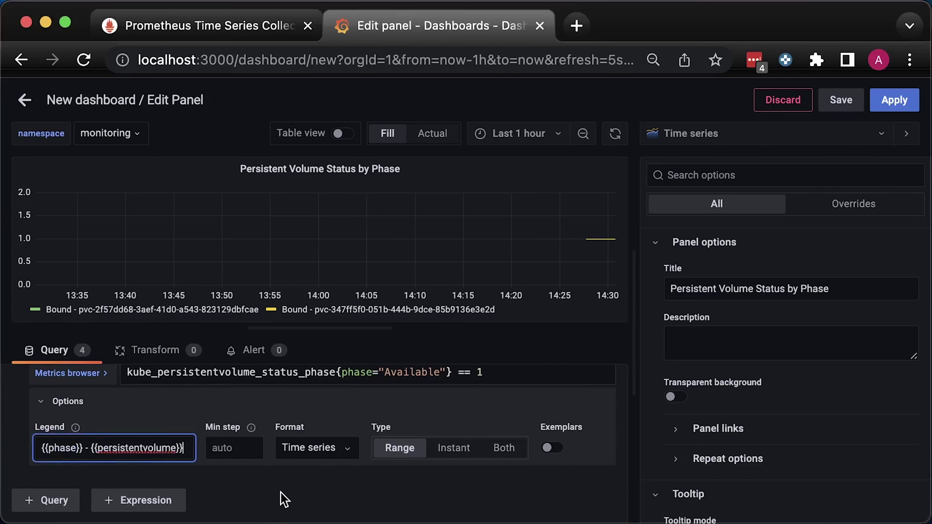
pyautogui.click(274, 473)
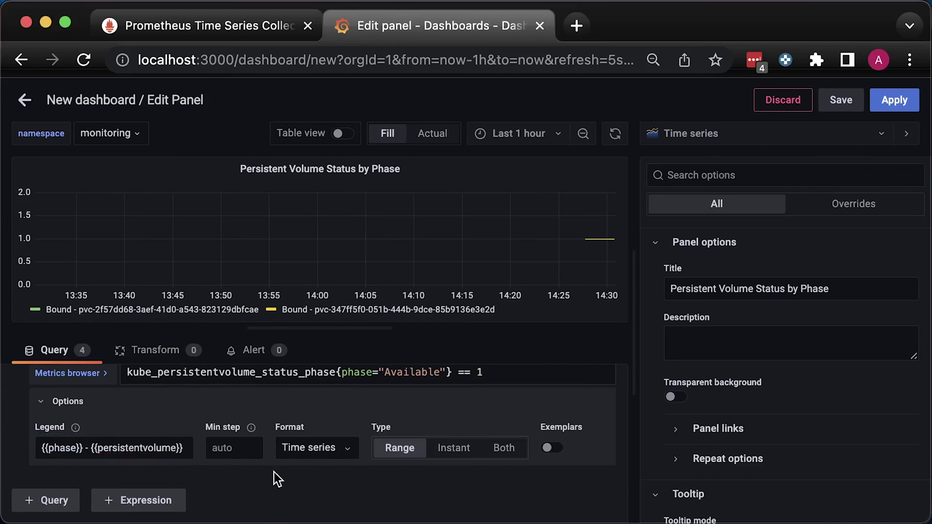
# Add the Released-phase volume query as query E with the same custom legend.
pyautogui.click(63, 505)
pyautogui.write('kube_persistentvolume_status_phase{phase="Released"} == 1')
pyautogui.click(58, 450)
pyautogui.click(88, 498)
pyautogui.click(87, 484)
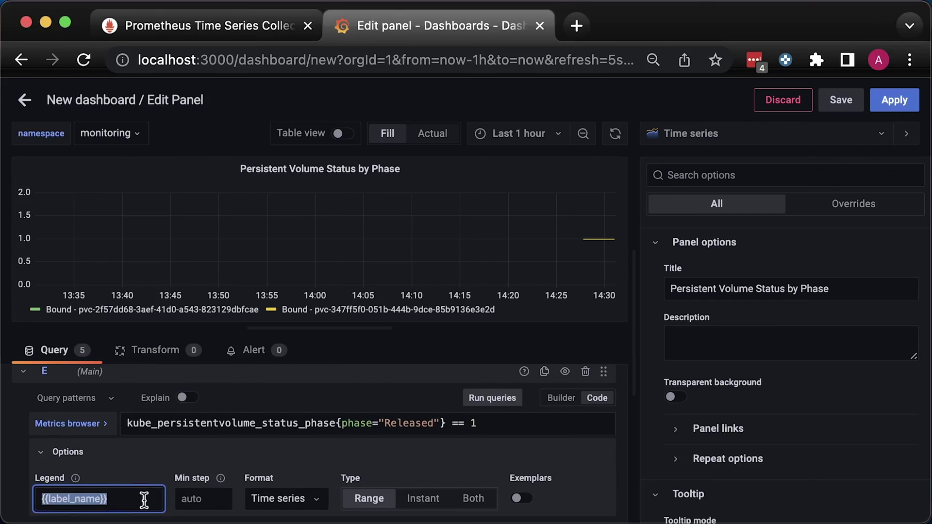
pyautogui.write('{{phase}} - {{persistentvolume}}')
pyautogui.click(328, 474)
# Place the legend on the right, apply the panel, and widen it to full width.
pyautogui.scroll(-5, 728, 445)
pyautogui.click(746, 478)
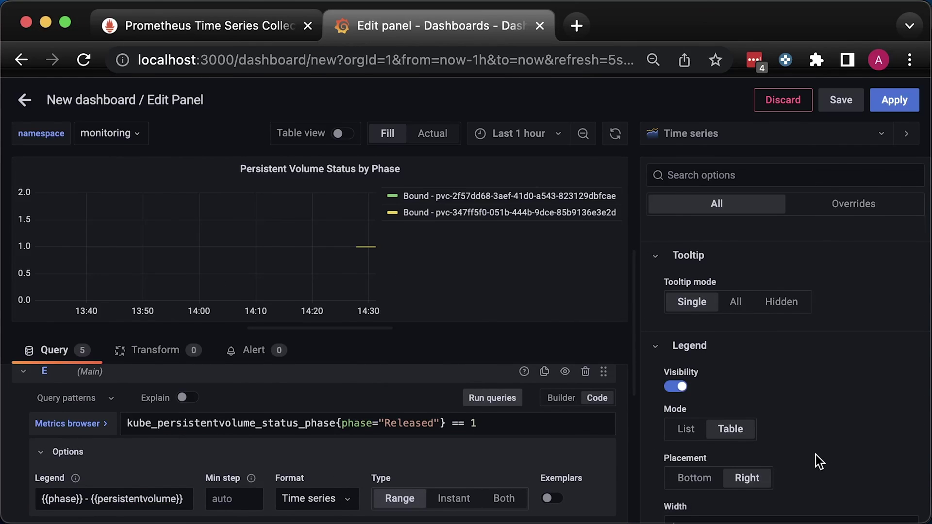
pyautogui.click(895, 100)
pyautogui.moveTo(476, 359); pyautogui.dragTo(917, 391)
pyautogui.scroll(-5, 846, 355)
pyautogui.scroll(-2, 846, 351)
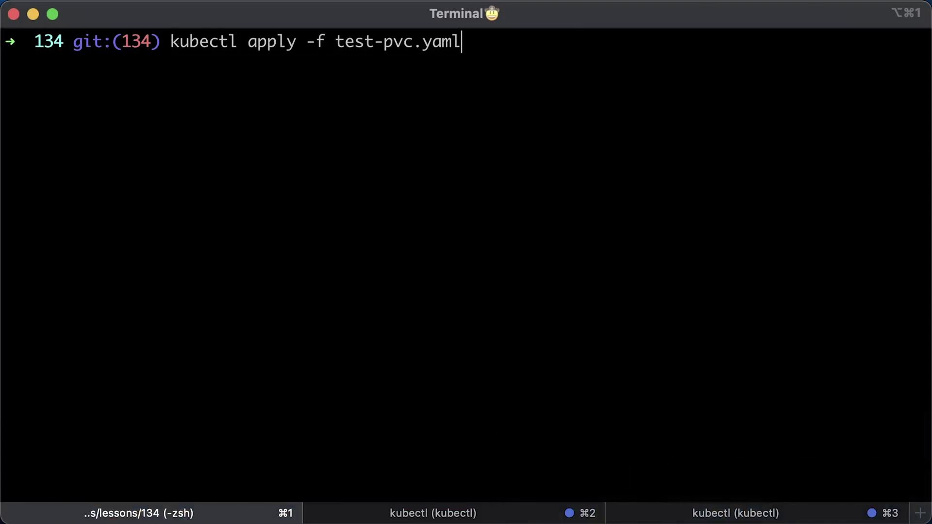
# Run kubectl apply -f test-pvc.yaml to create the kafka claim.
pyautogui.press('Return')
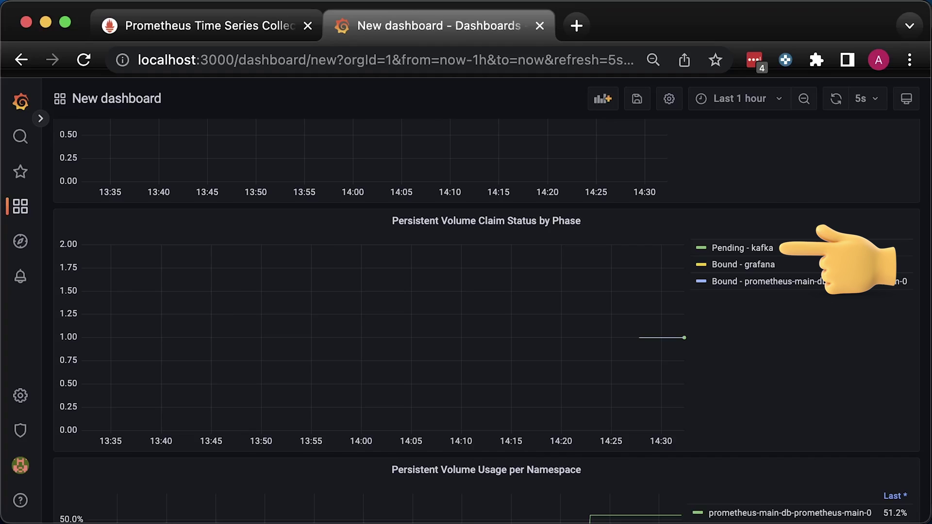
pyautogui.click(754, 250)
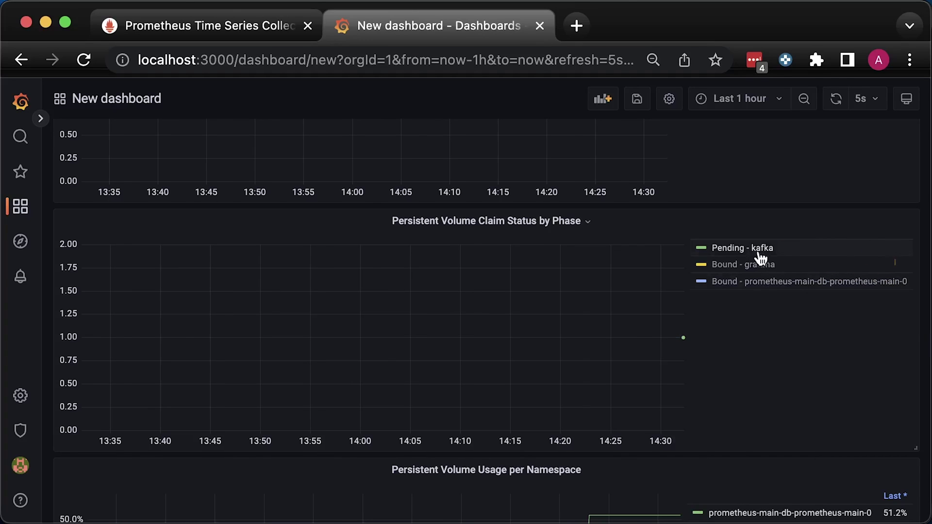
pyautogui.click(761, 255)
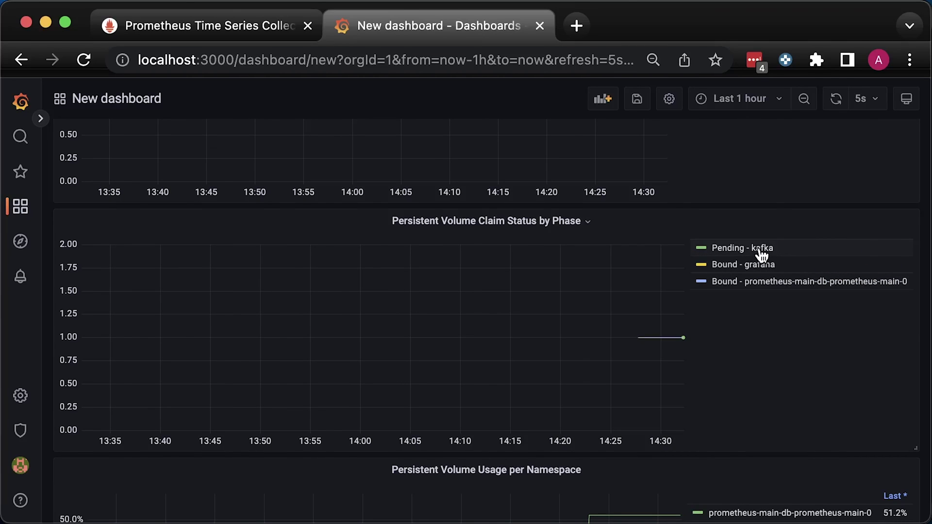